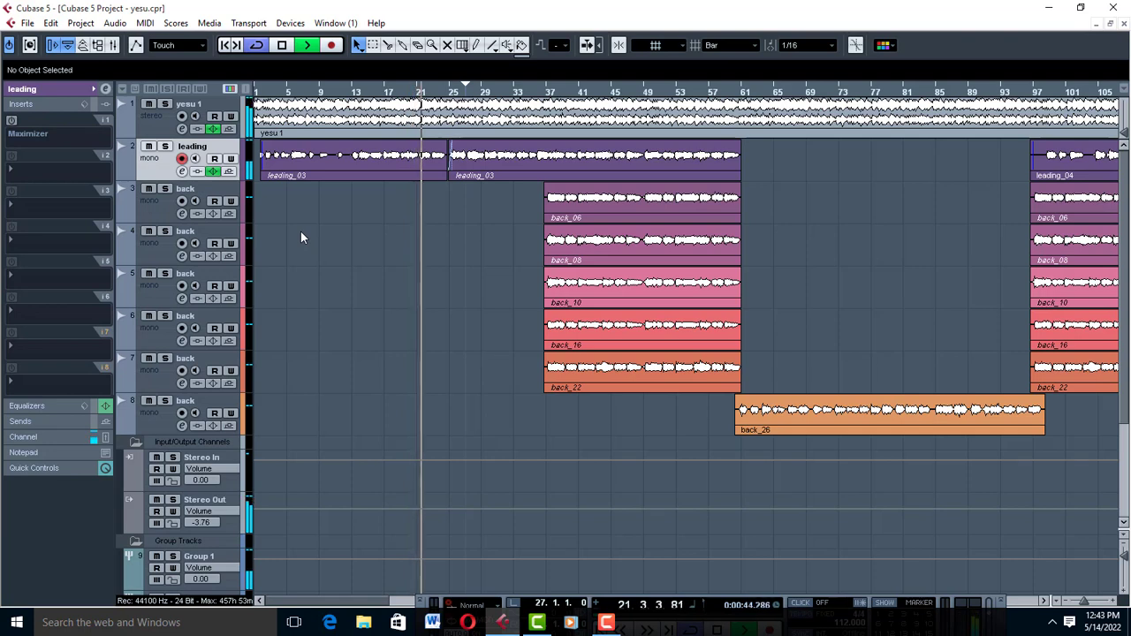
# Stop playback and activate the Maximizer insert on the leading track and StudioEQ, VSTDynamics, Compressor and DeEsser on Group 1
pyautogui.press('space')
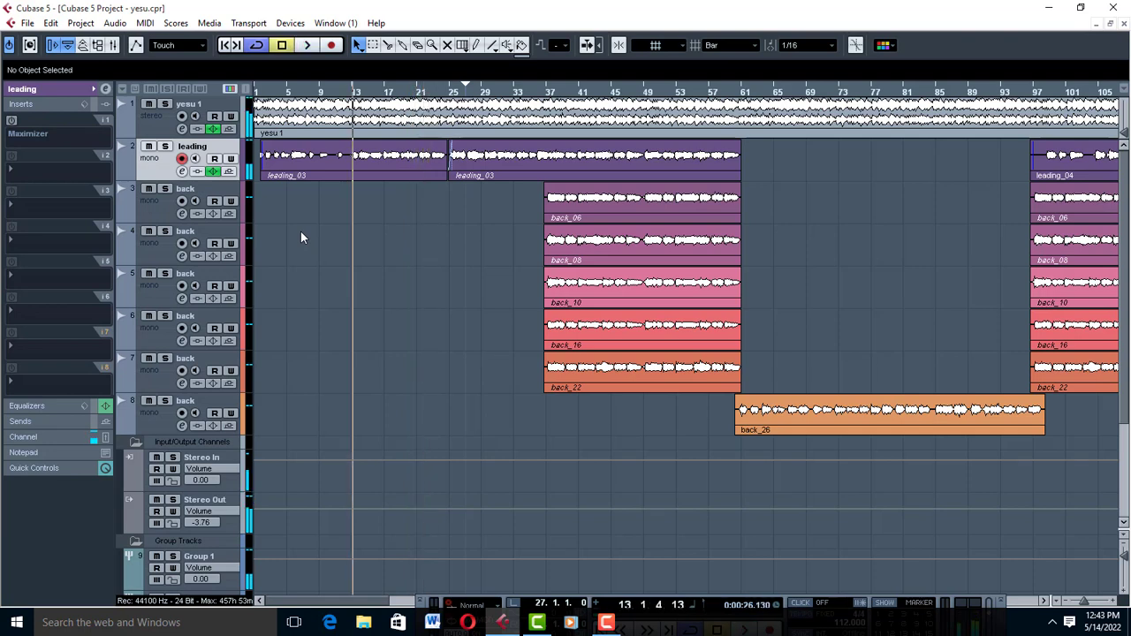
pyautogui.click(12, 121)
pyautogui.scroll(-2, 336, 457)
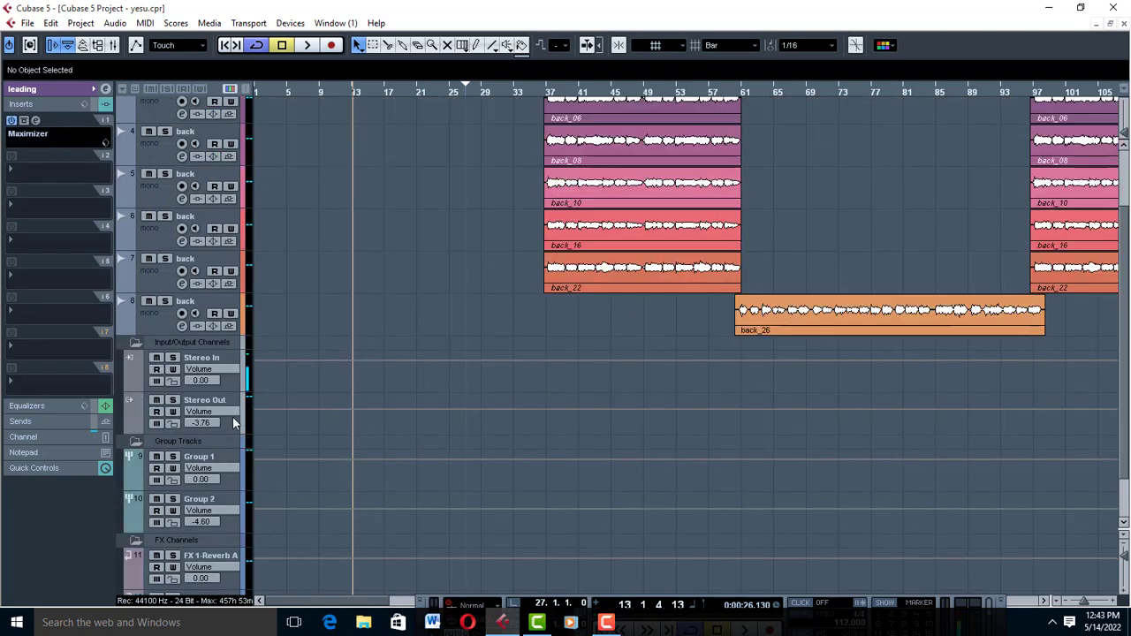
pyautogui.click(234, 457)
pyautogui.click(12, 121)
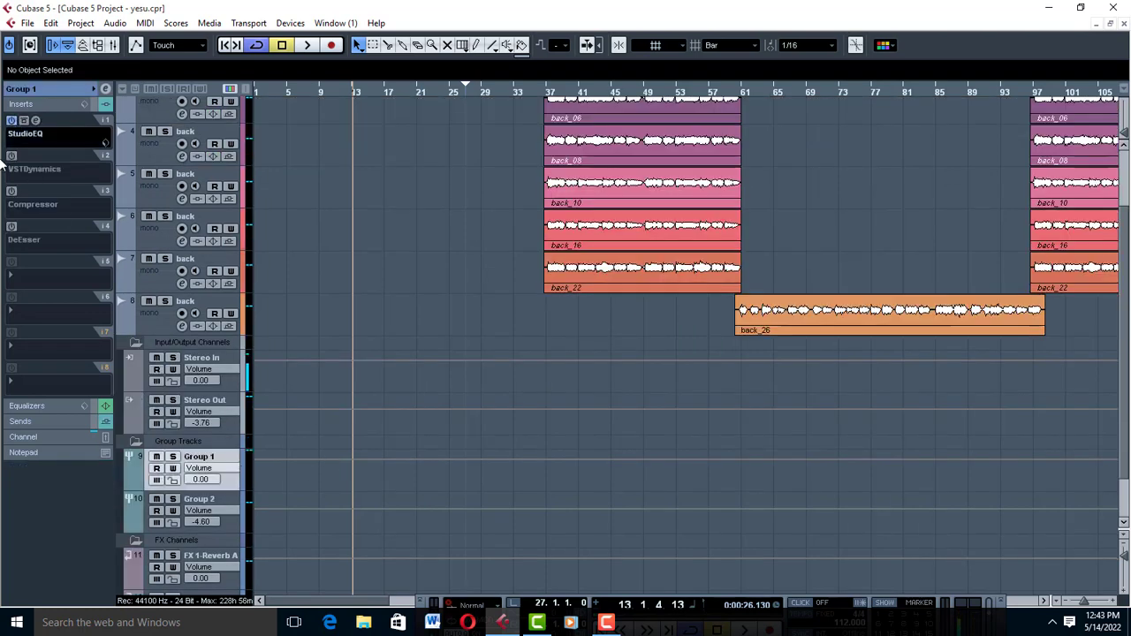
pyautogui.click(13, 156)
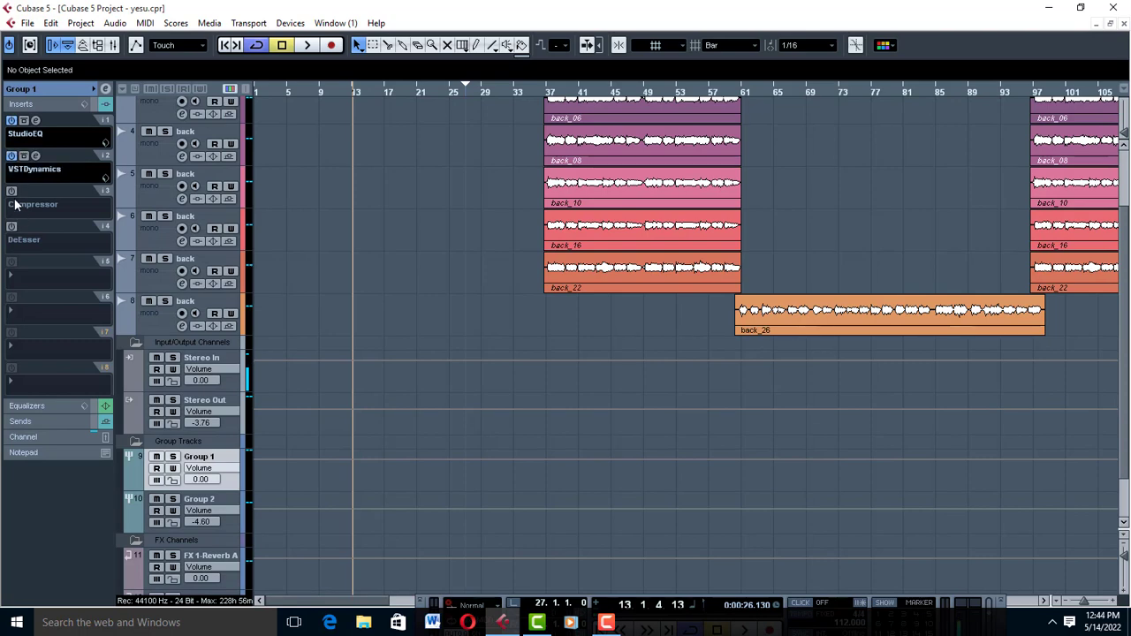
pyautogui.click(12, 190)
pyautogui.click(12, 226)
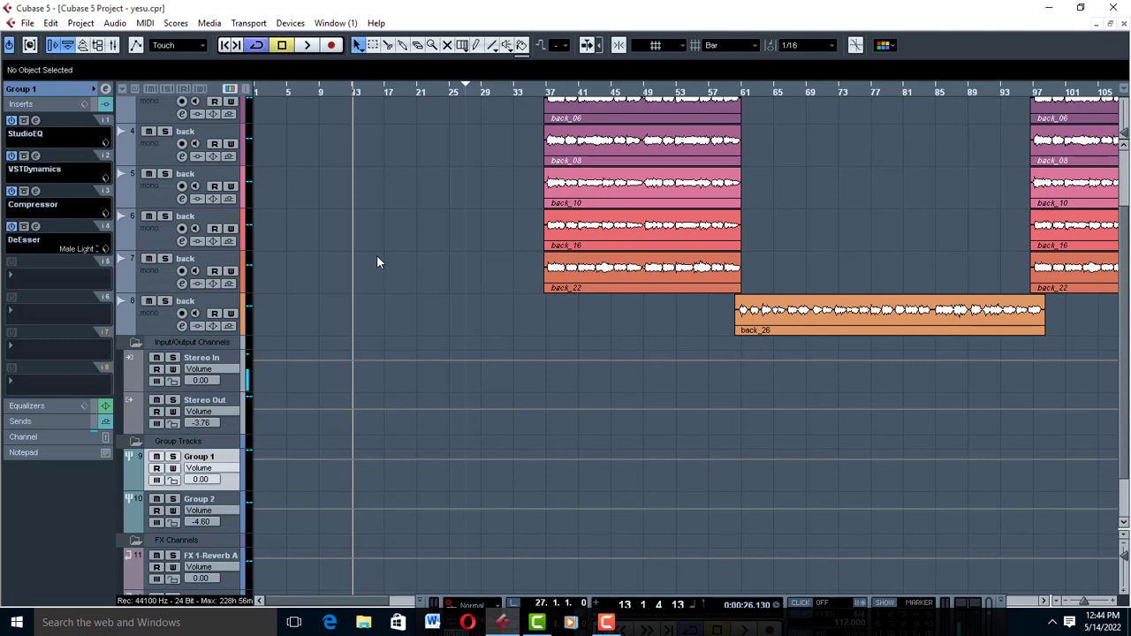
# Play back the song with the leading track and Group 1 inserts active, and stop playback
pyautogui.scroll(3, 378, 262)
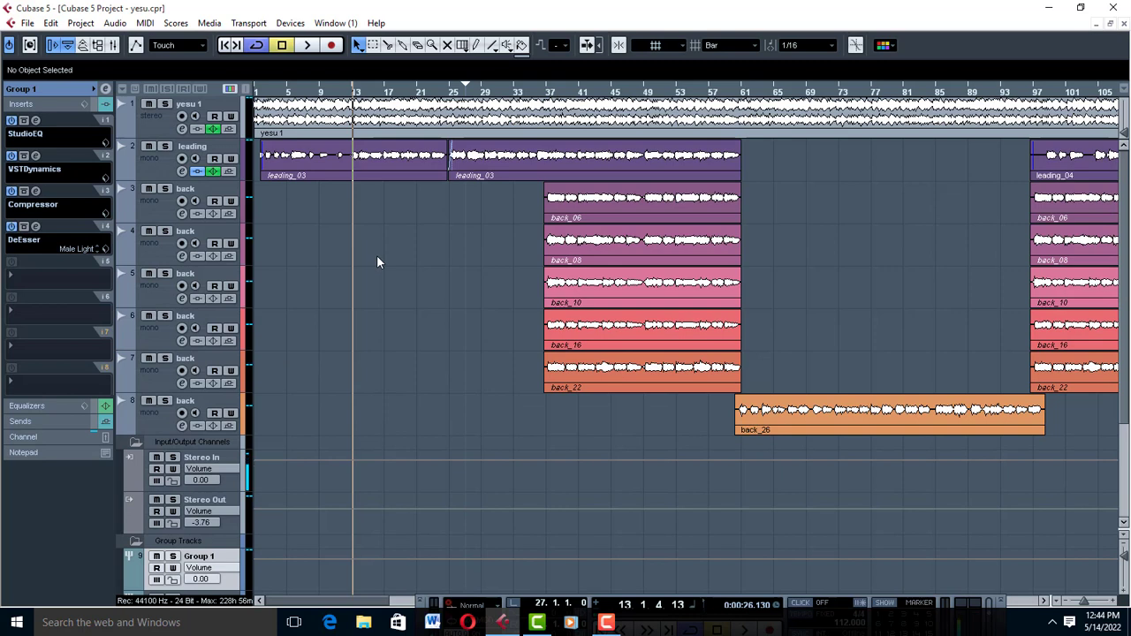
pyautogui.press('space')
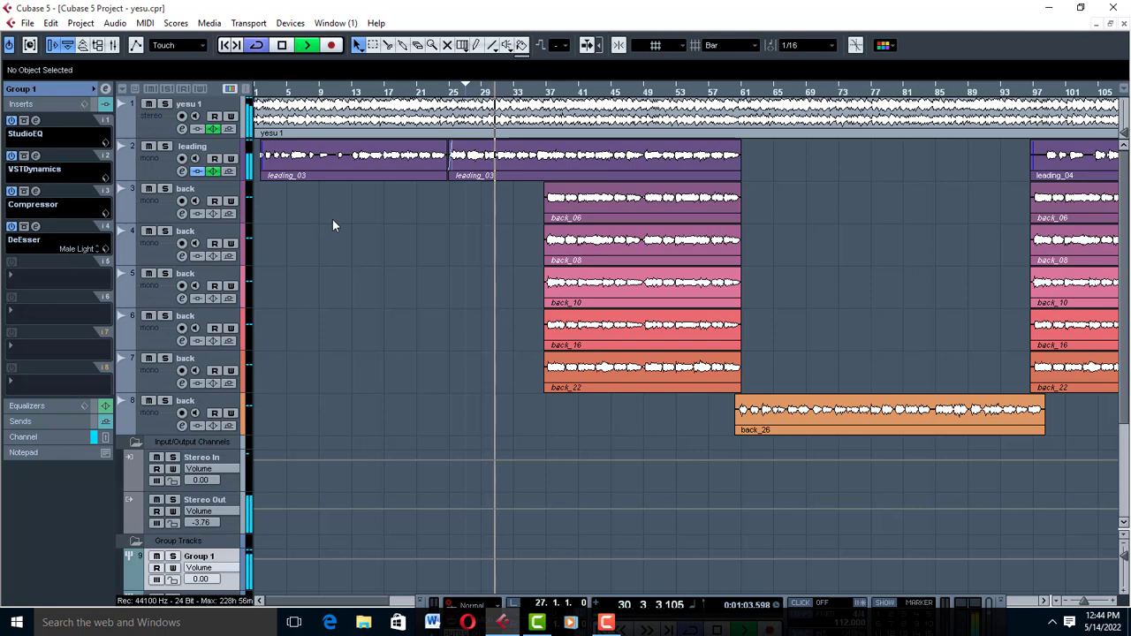
pyautogui.press('space')
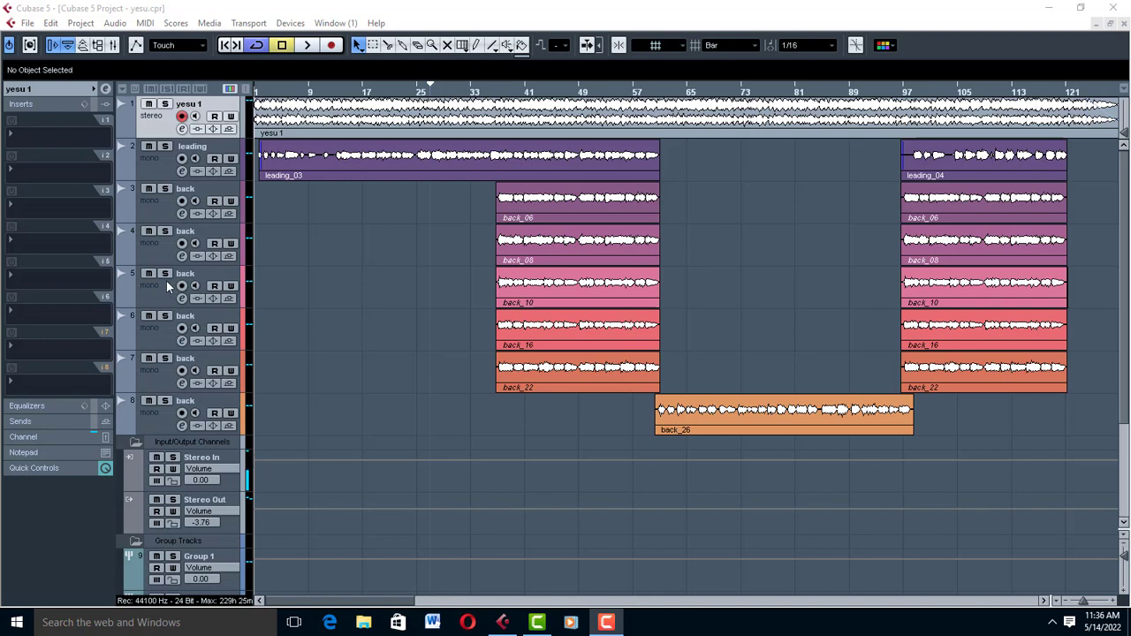
# Play the song from the beginning without effects on the tracks, and stop playback
pyautogui.press('F2')
pyautogui.press('space')
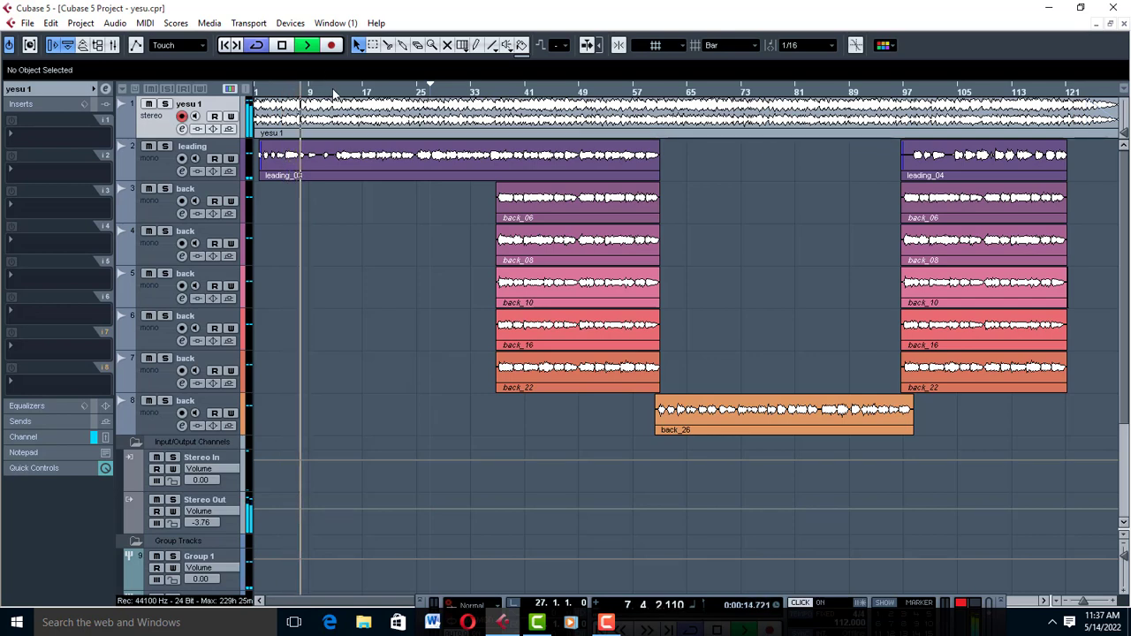
pyautogui.press('space')
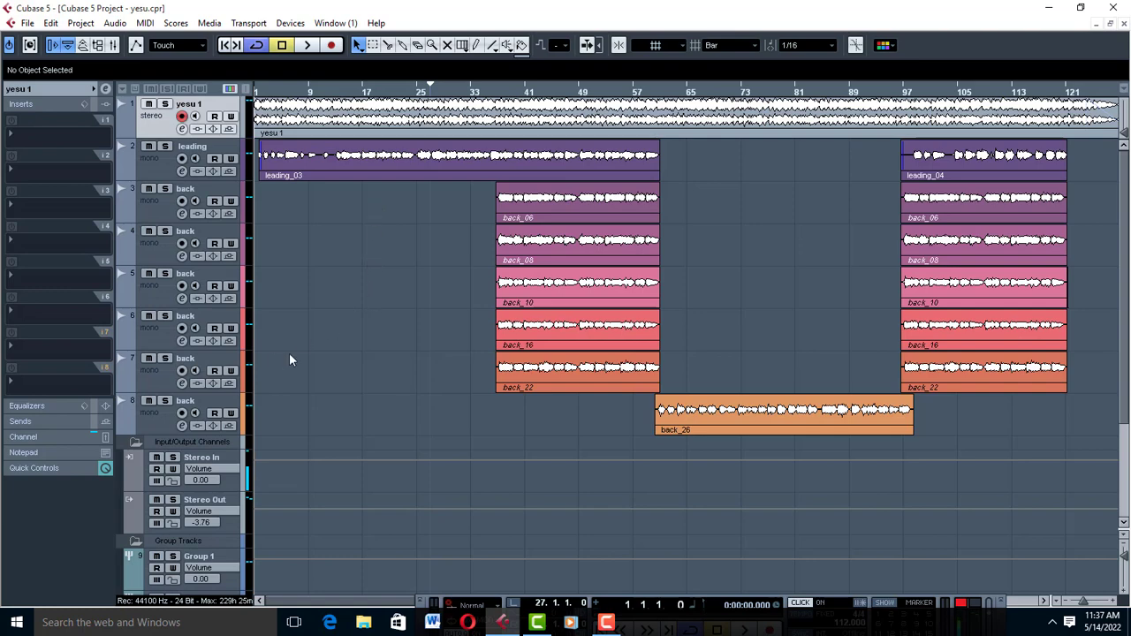
# Review the track list and check the leading track's input and output routing and the Group 1 channel
pyautogui.scroll(-4, 309, 370)
pyautogui.scroll(4, 309, 370)
pyautogui.click(154, 169)
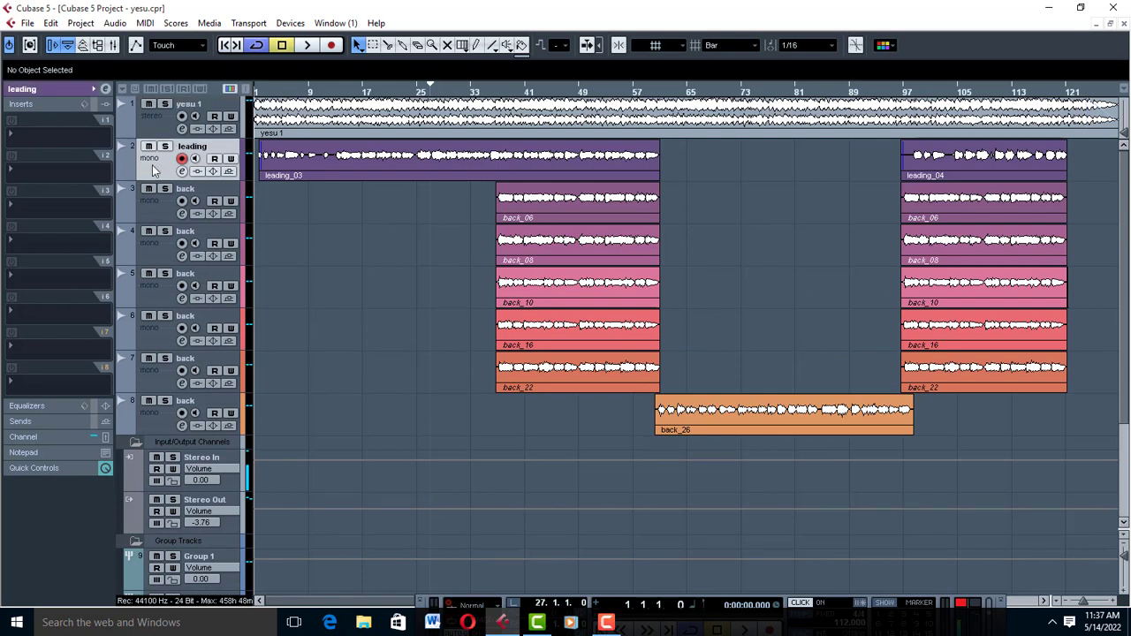
pyautogui.click(41, 90)
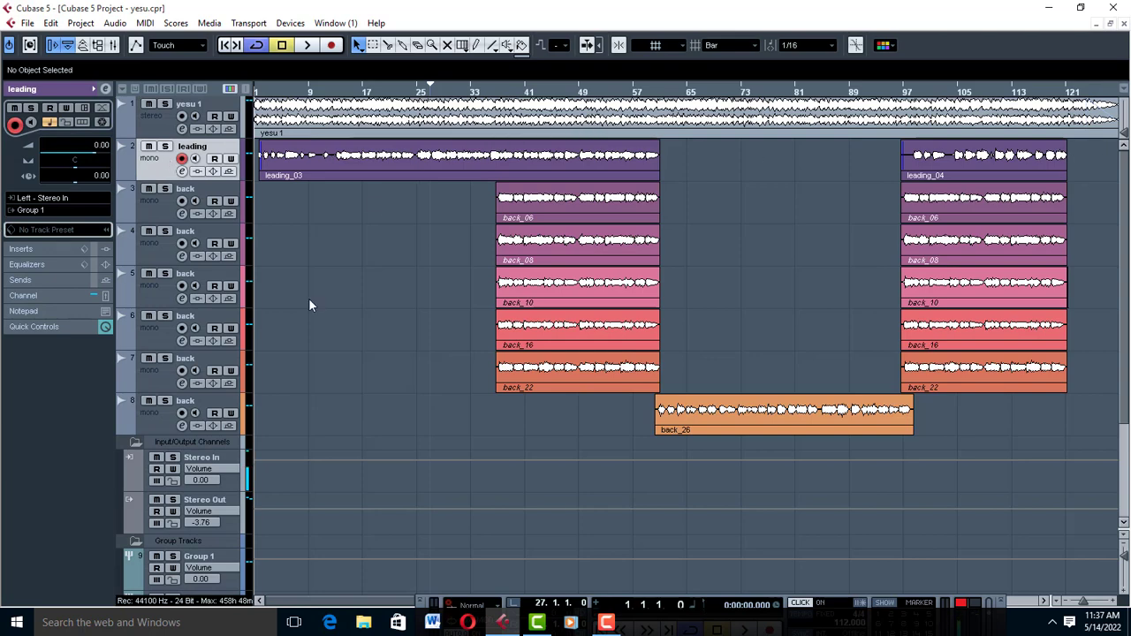
pyautogui.scroll(-4, 262, 454)
pyautogui.click(232, 390)
# Load the Maximizer dynamics plug-in into the leading track's first insert slot
pyautogui.click(36, 252)
pyautogui.click(33, 136)
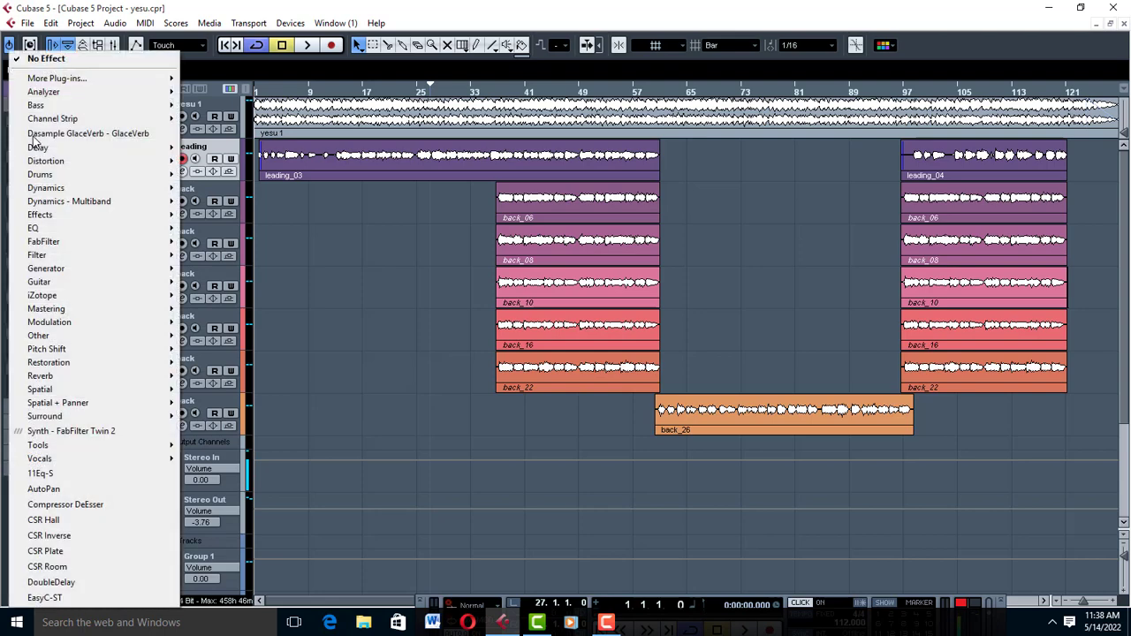
pyautogui.moveTo(56, 190)
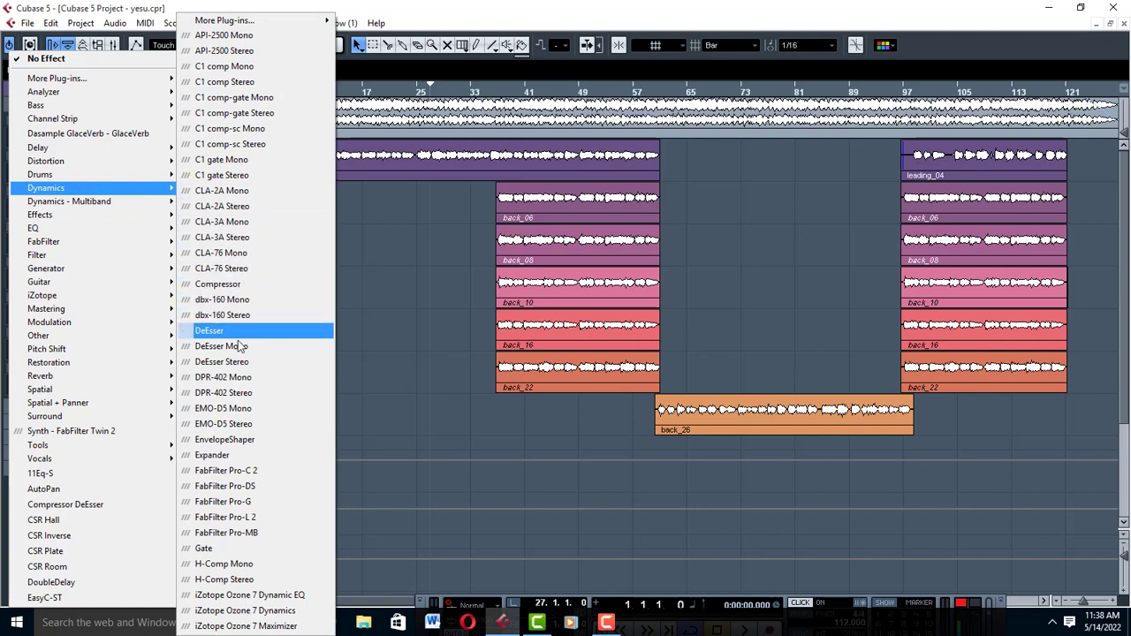
pyautogui.moveTo(251, 21)
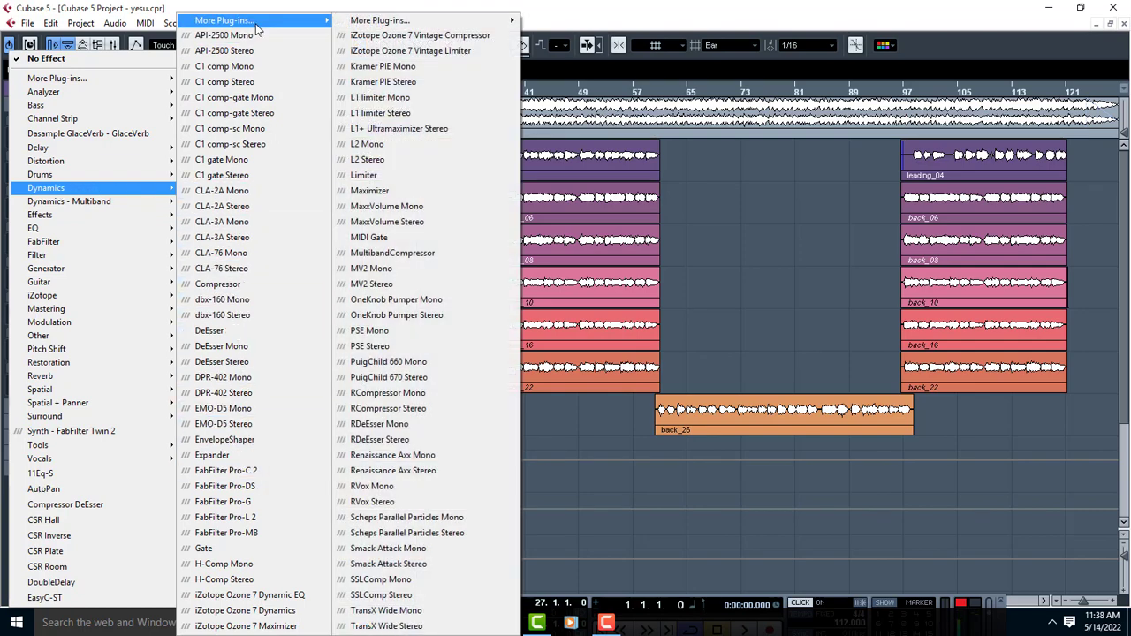
pyautogui.click(395, 191)
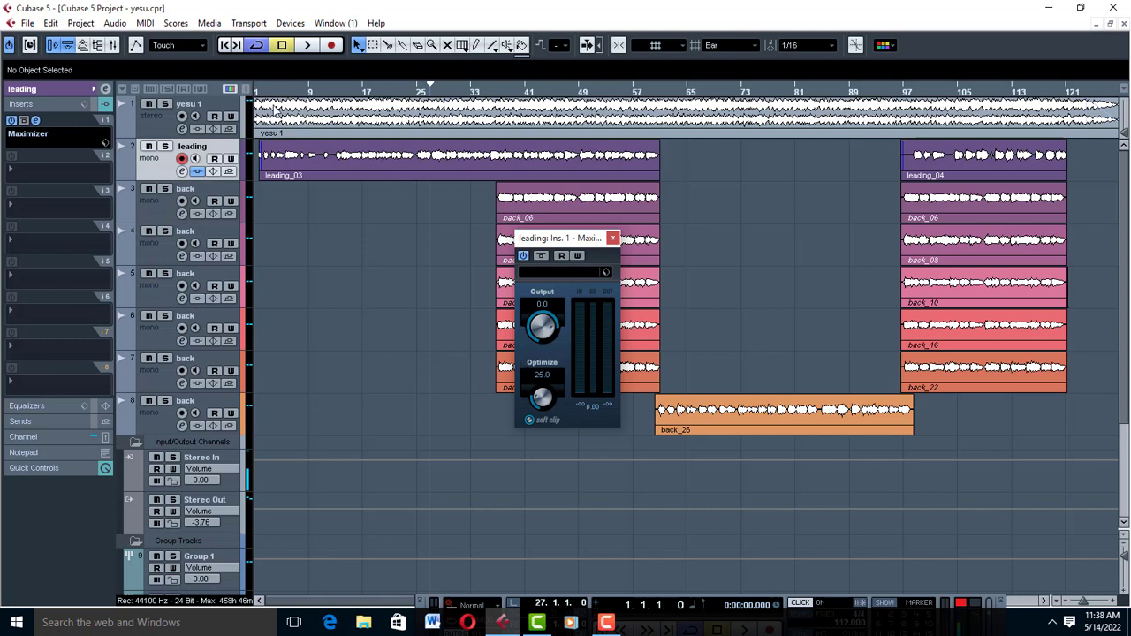
# Play from about bar 13, compare the leading vocal with the Maximizer off and on, and close the plug-in window
pyautogui.doubleClick(337, 92)
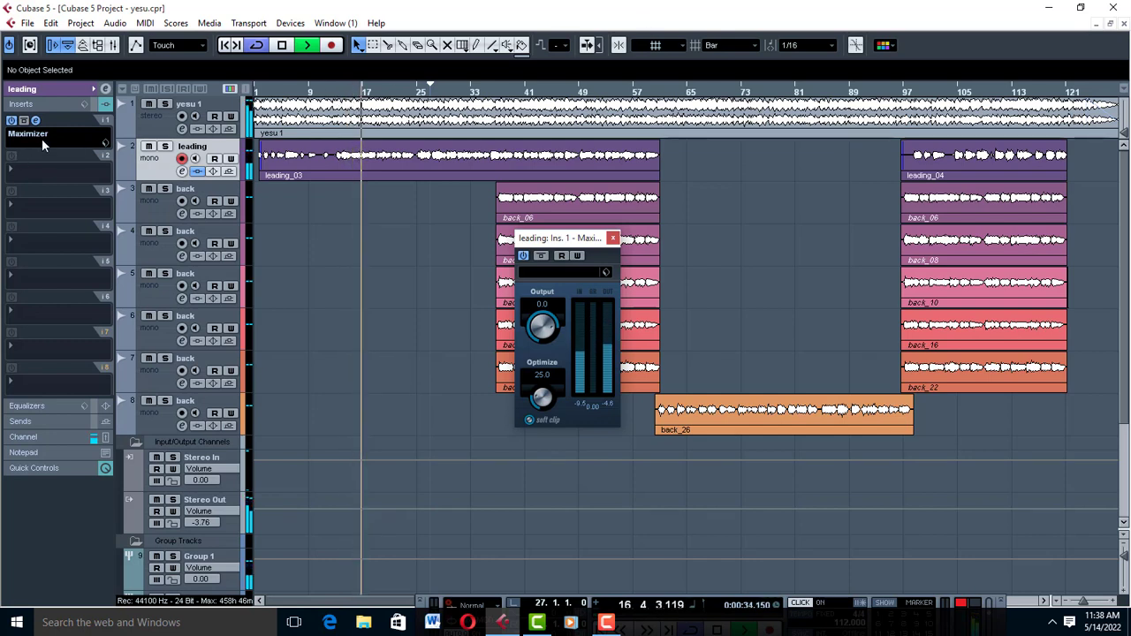
pyautogui.click(11, 121)
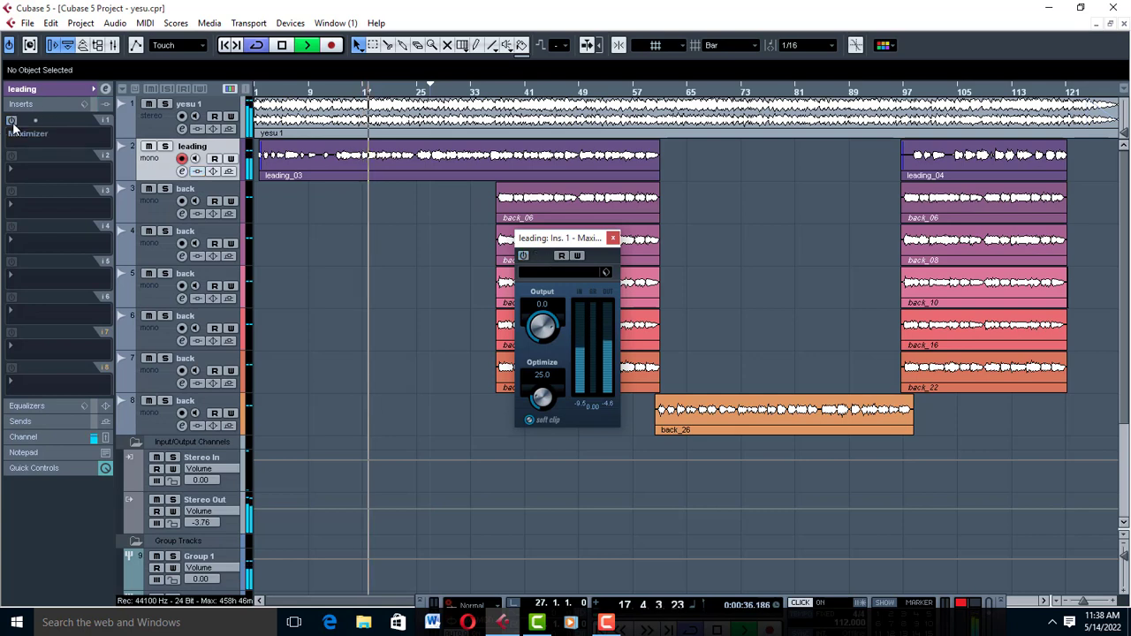
pyautogui.click(12, 123)
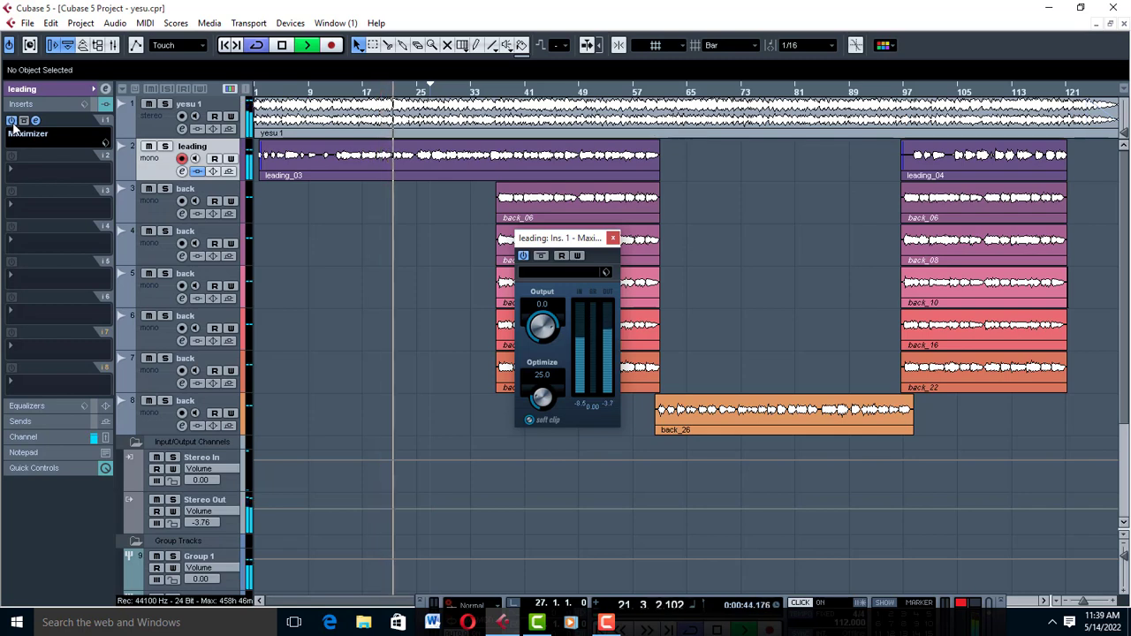
pyautogui.press('space')
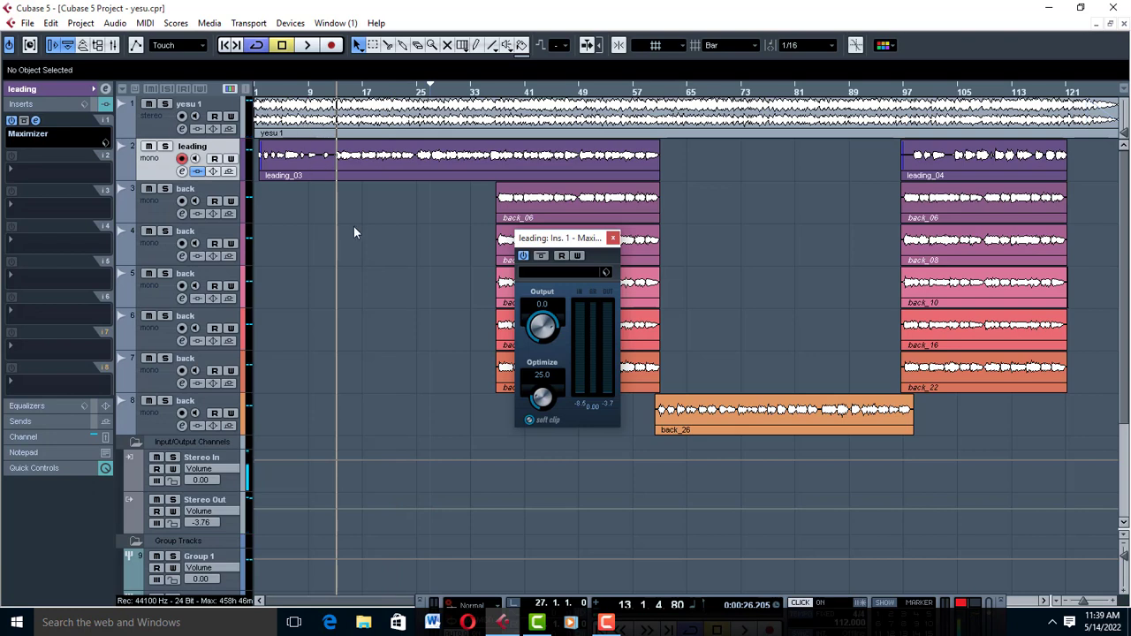
pyautogui.click(613, 238)
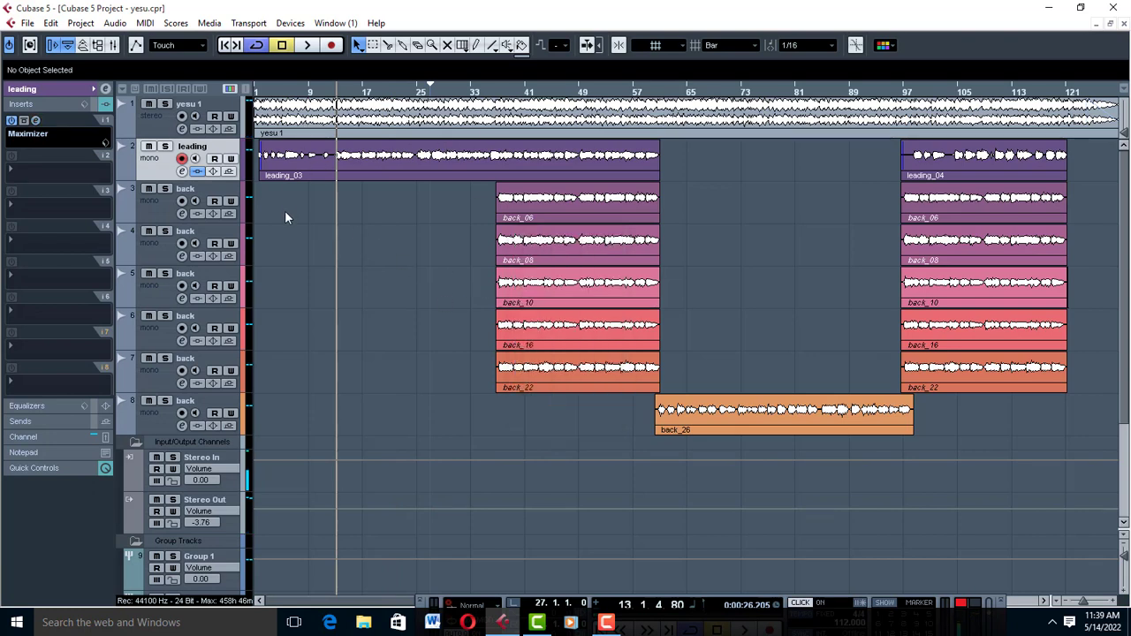
# Insert the Compressor dynamics plug-in on Group 1 and place it in the third insert slot
pyautogui.scroll(-4, 299, 284)
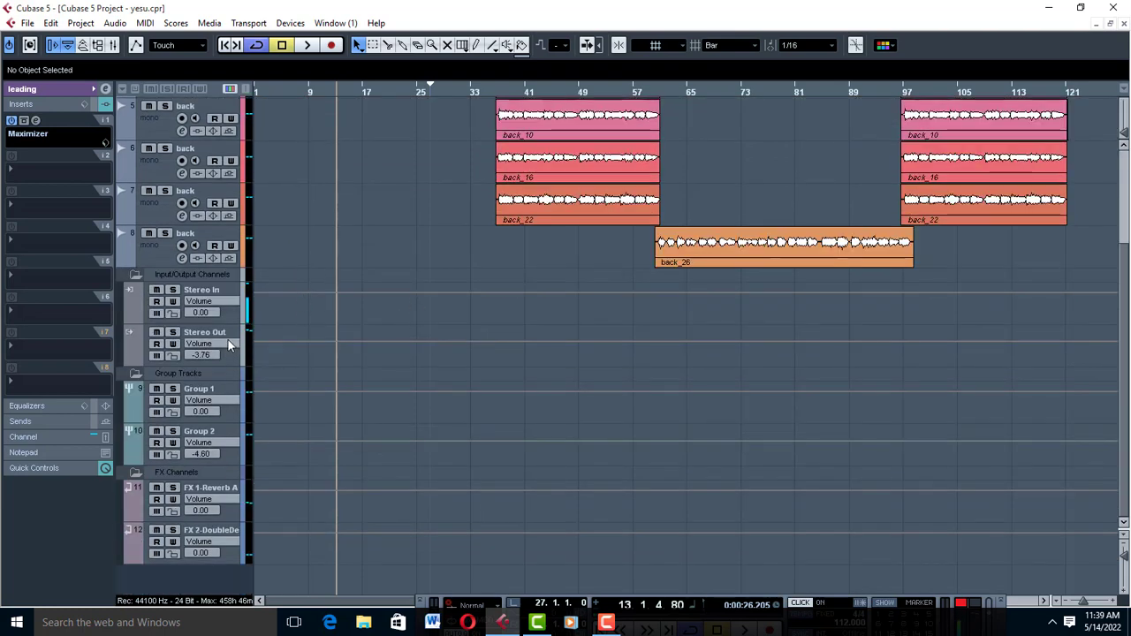
pyautogui.click(233, 412)
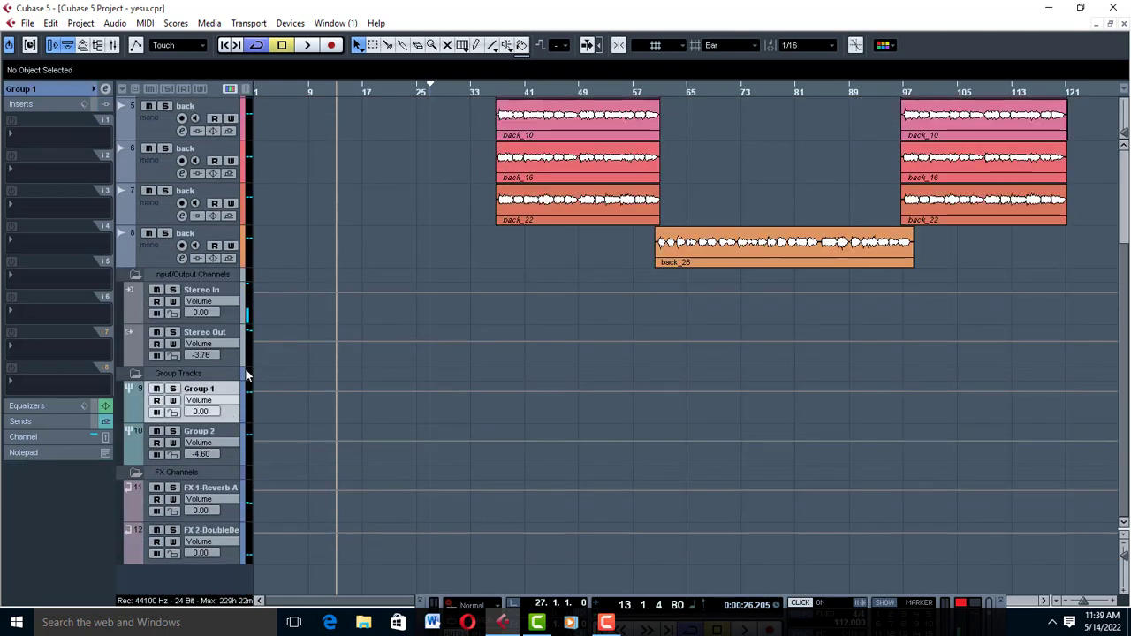
pyautogui.click(37, 177)
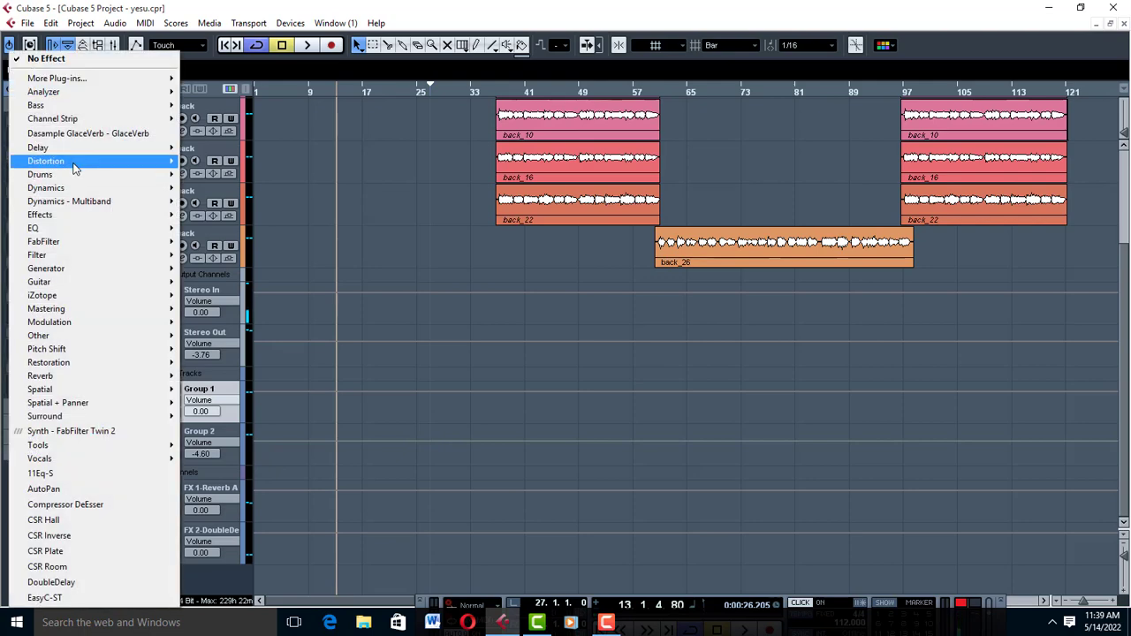
pyautogui.moveTo(73, 191)
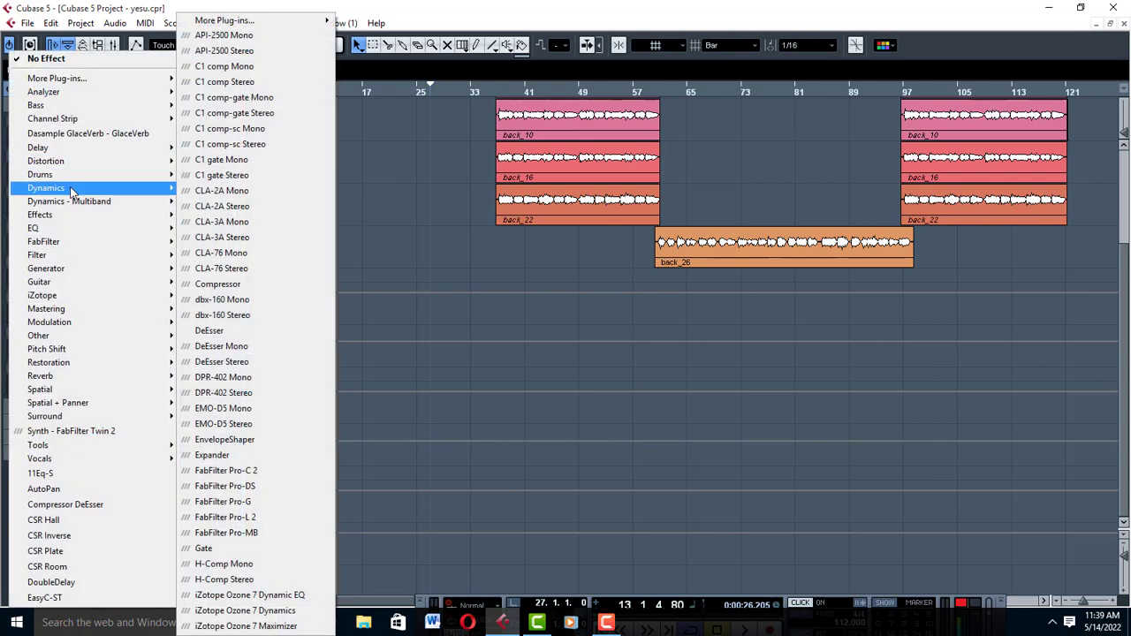
pyautogui.click(253, 284)
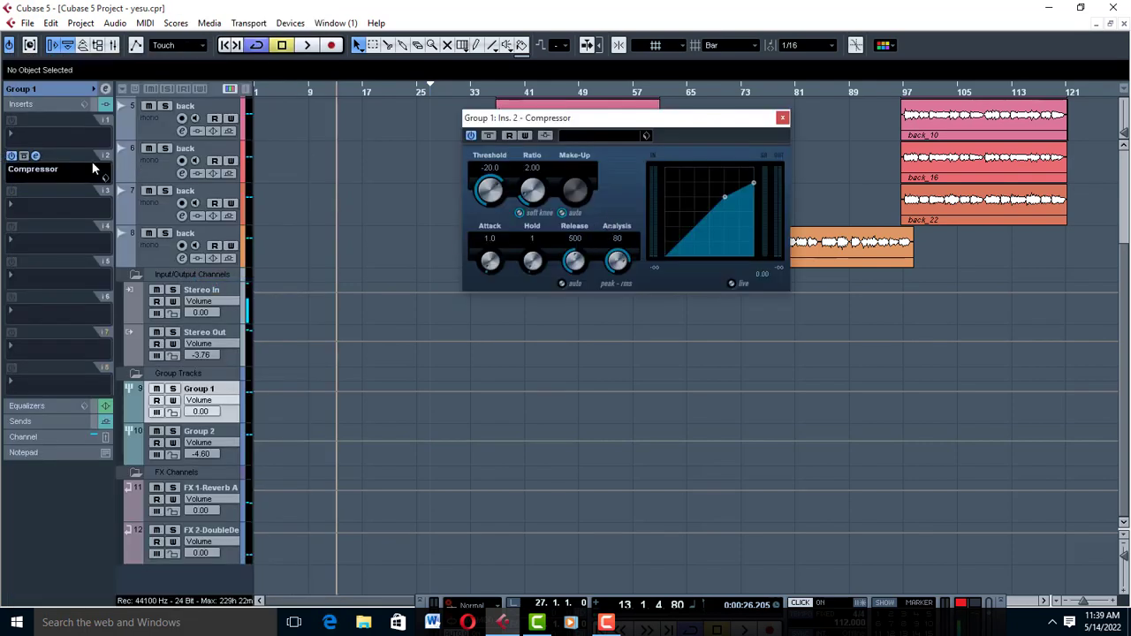
pyautogui.moveTo(103, 159); pyautogui.dragTo(12, 187)
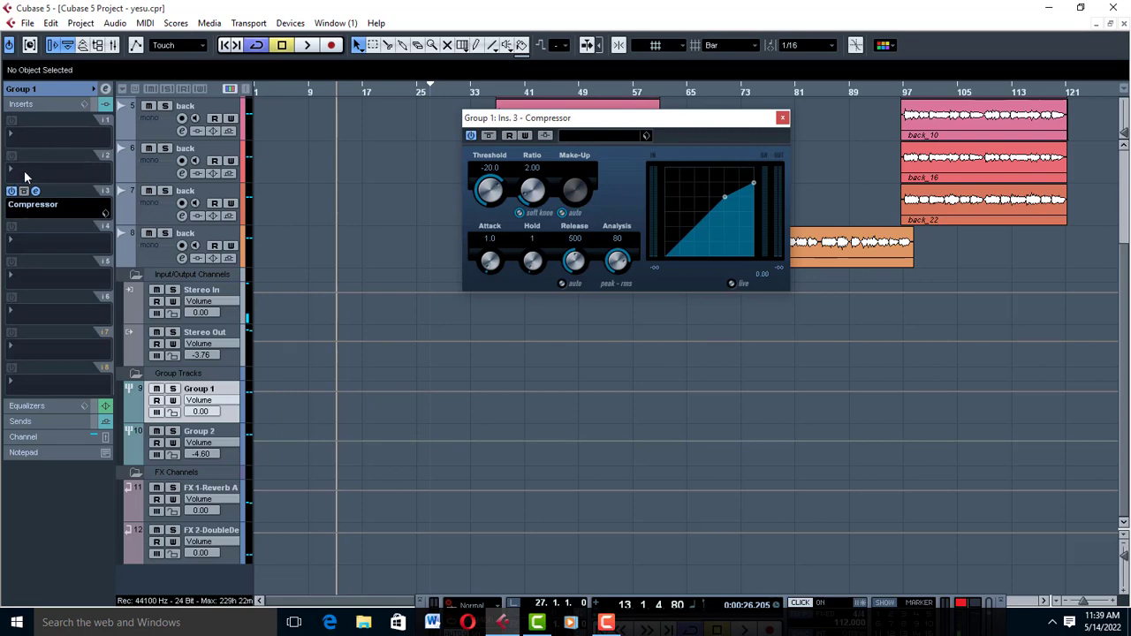
# Load VSTDynamics into Group 1's second insert slot, close its window and deactivate the insert
pyautogui.click(25, 177)
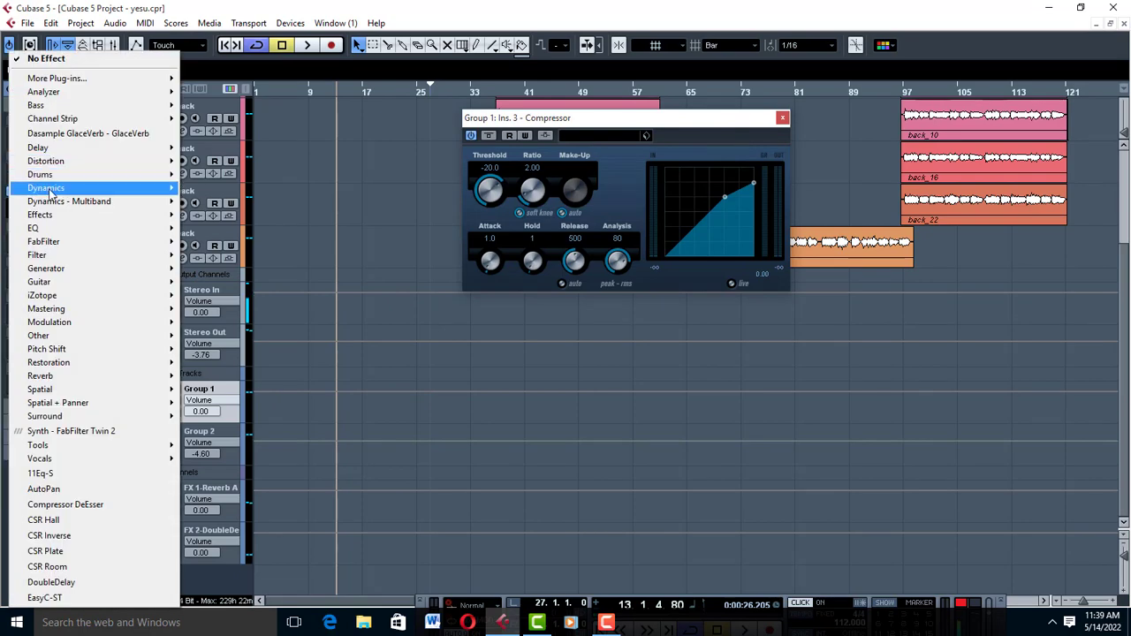
pyautogui.moveTo(50, 193)
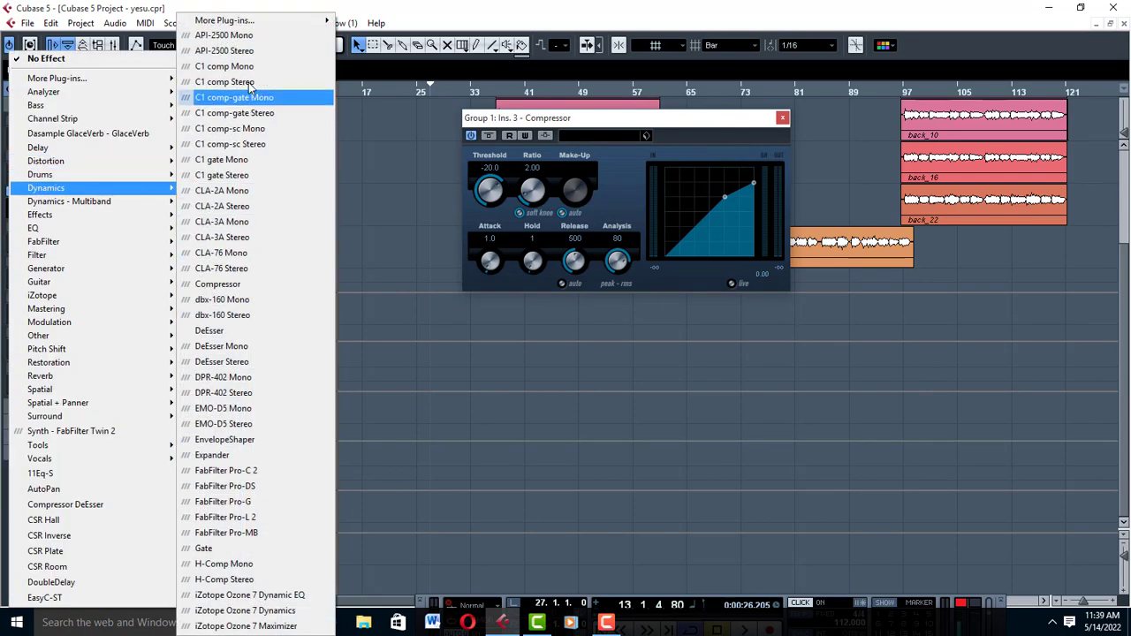
pyautogui.moveTo(252, 21)
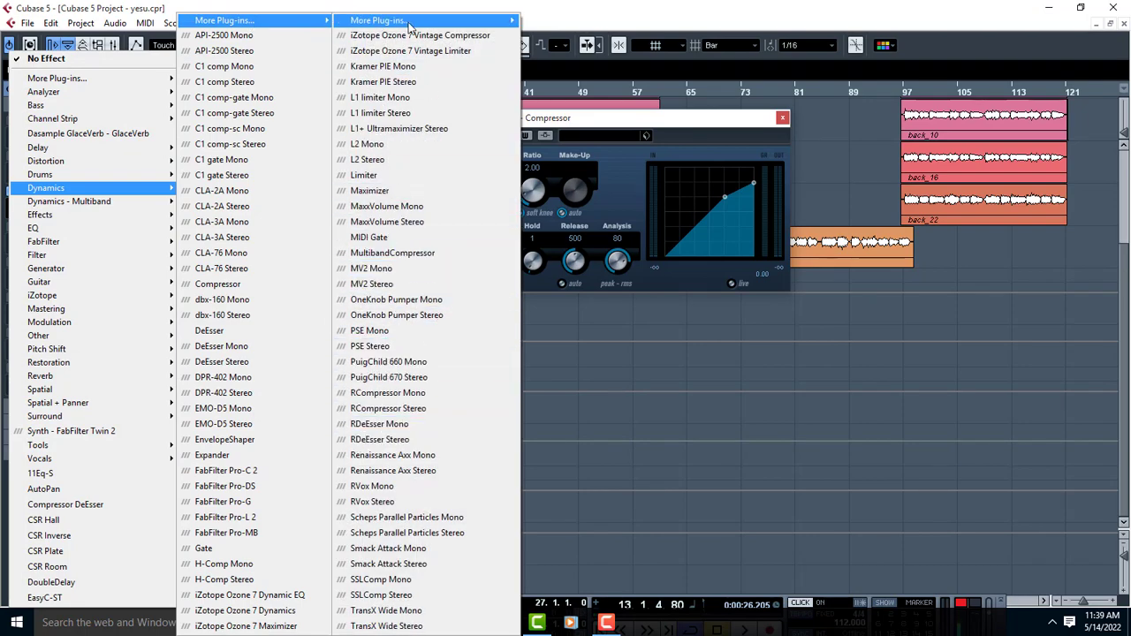
pyautogui.moveTo(409, 27)
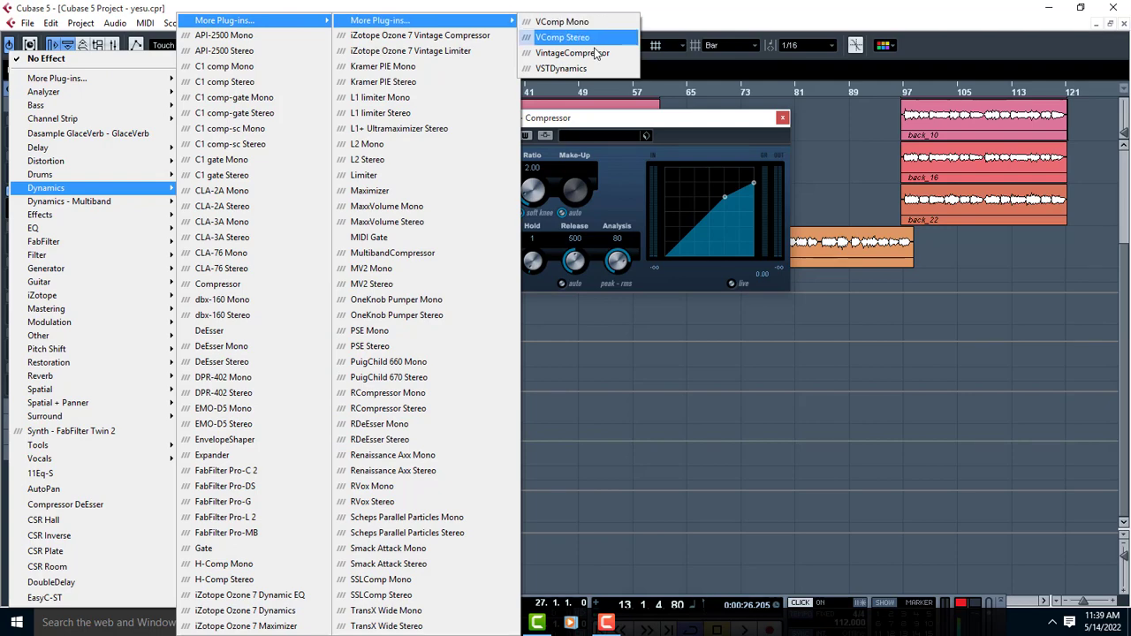
pyautogui.click(562, 69)
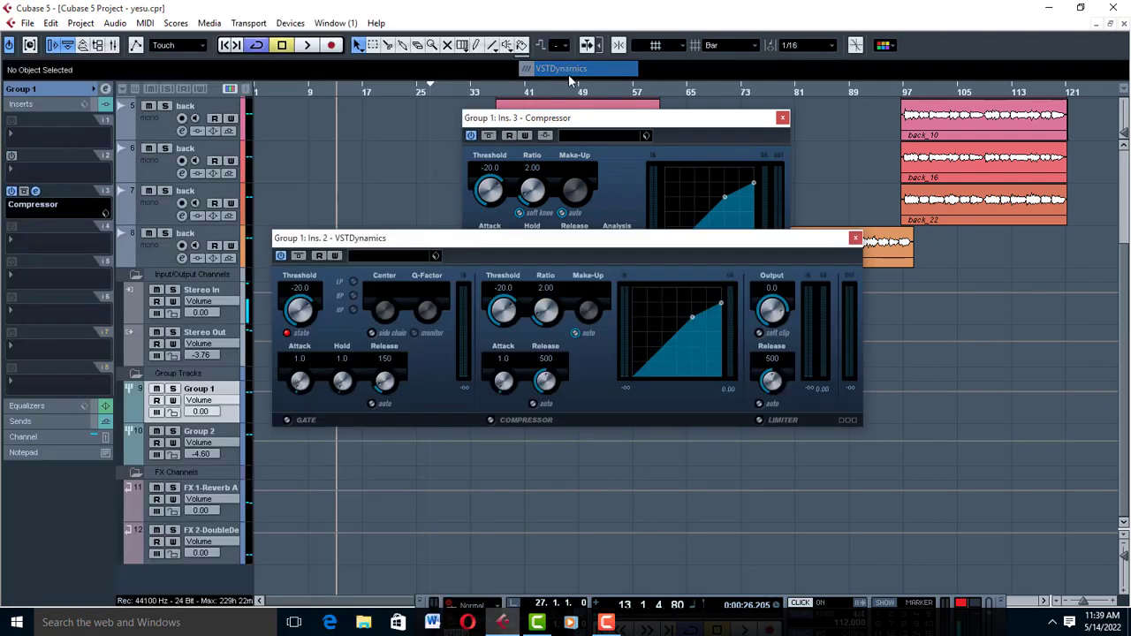
pyautogui.click(855, 238)
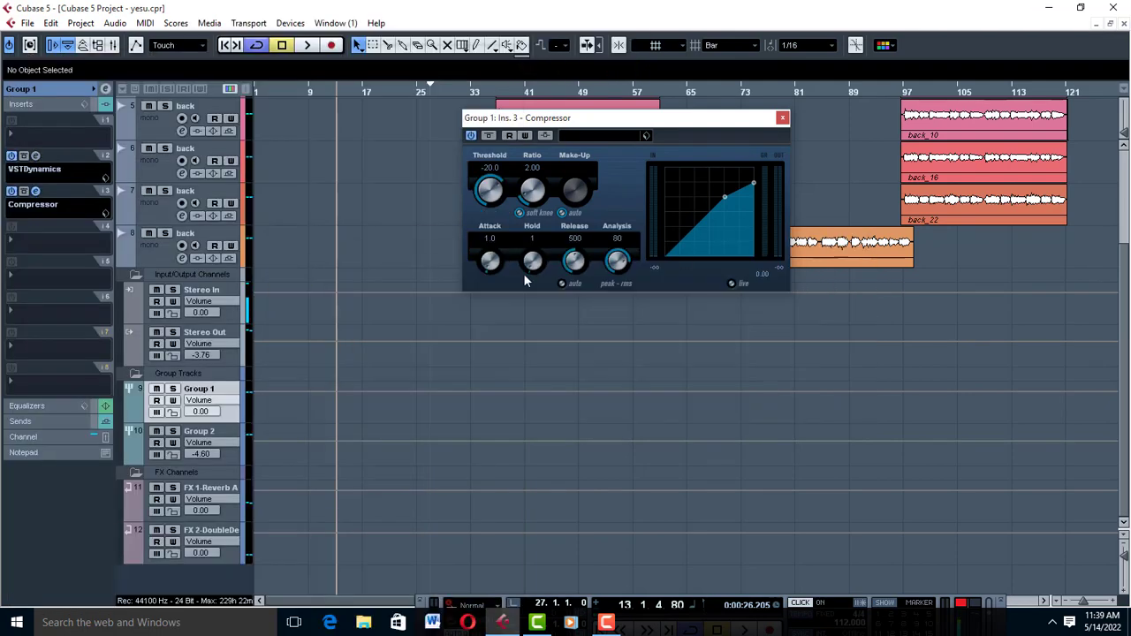
pyautogui.click(11, 156)
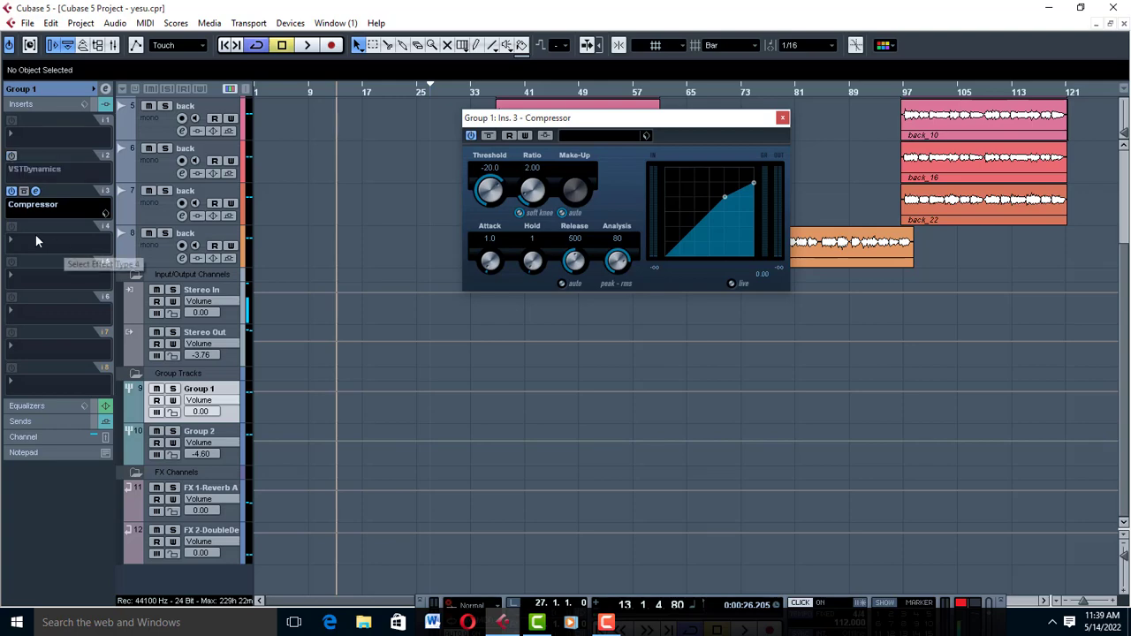
# Load the StudioEQ plug-in from the EQ category into Group 1's first insert slot
pyautogui.click(24, 134)
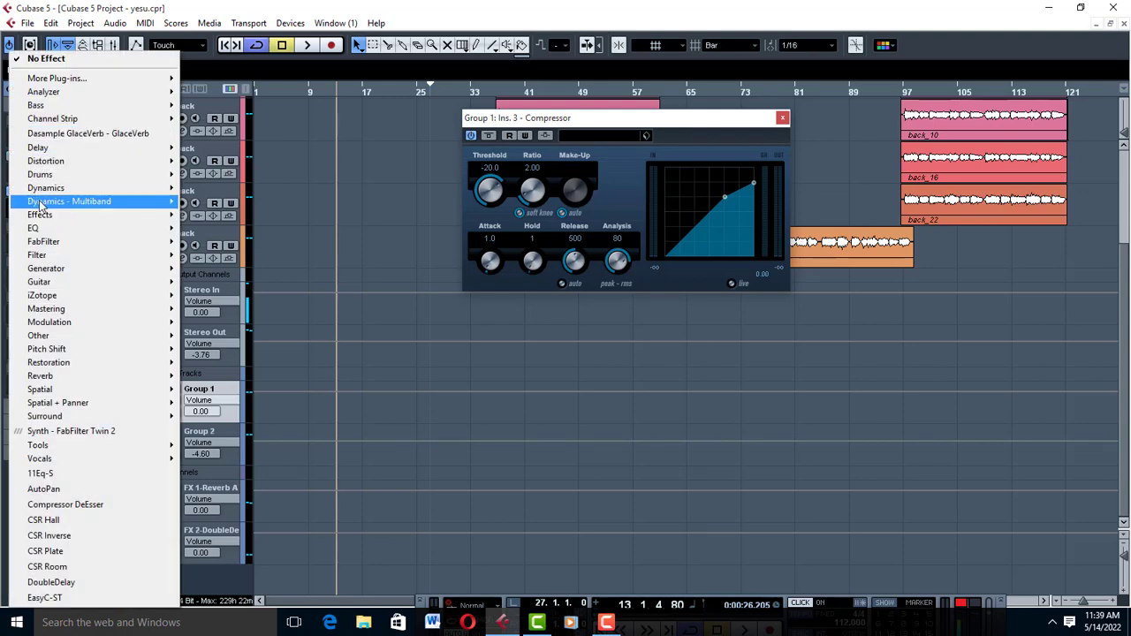
pyautogui.moveTo(57, 231)
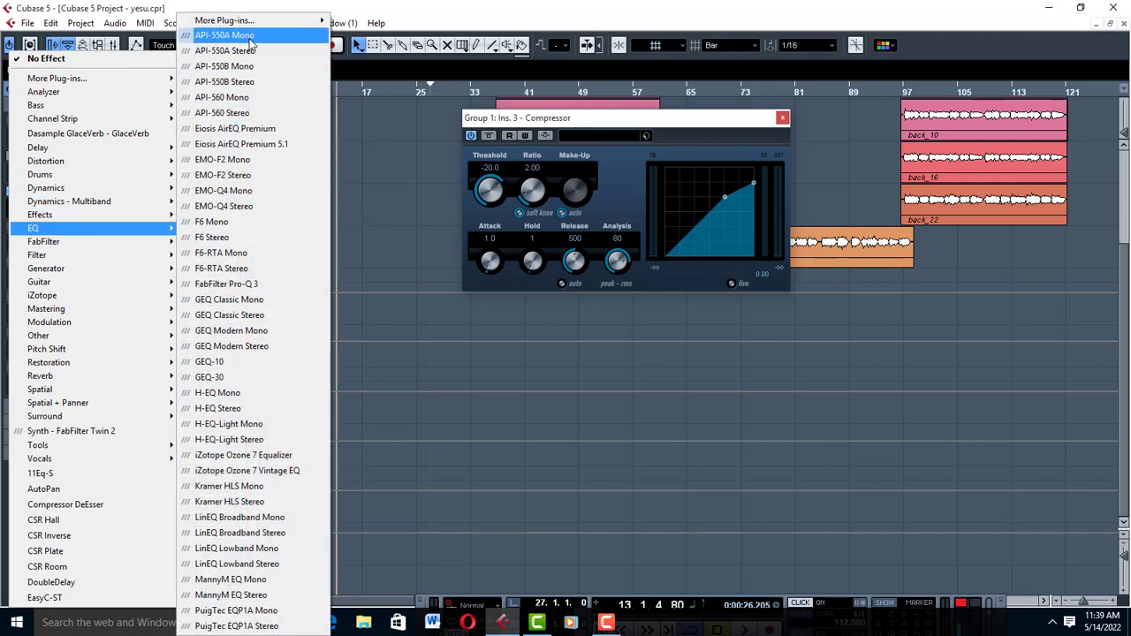
pyautogui.moveTo(256, 27)
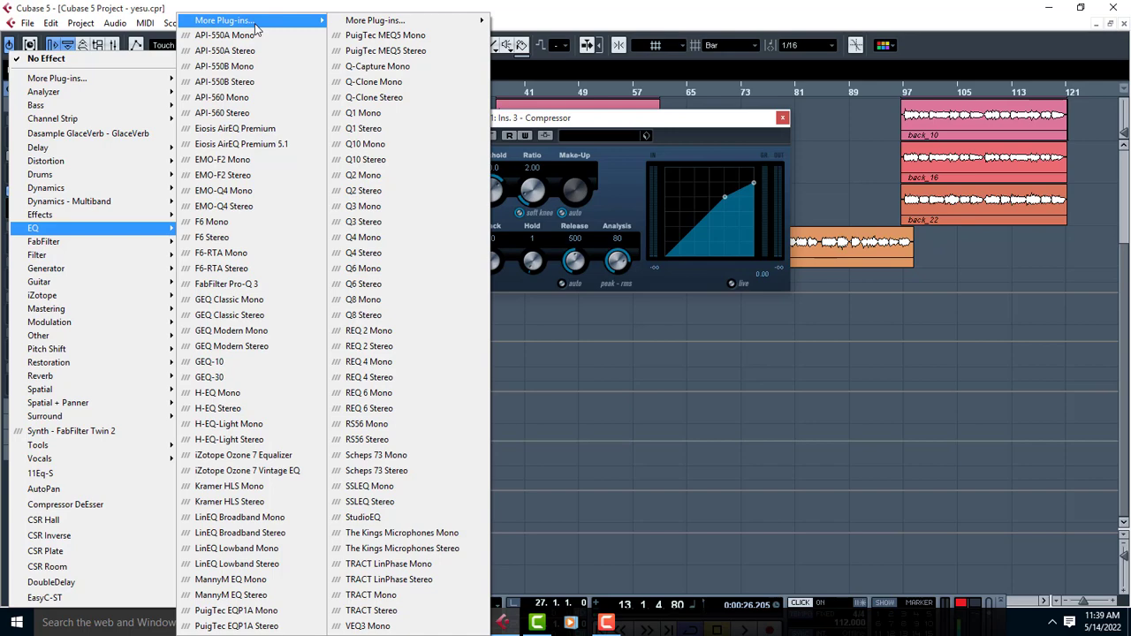
pyautogui.moveTo(380, 23)
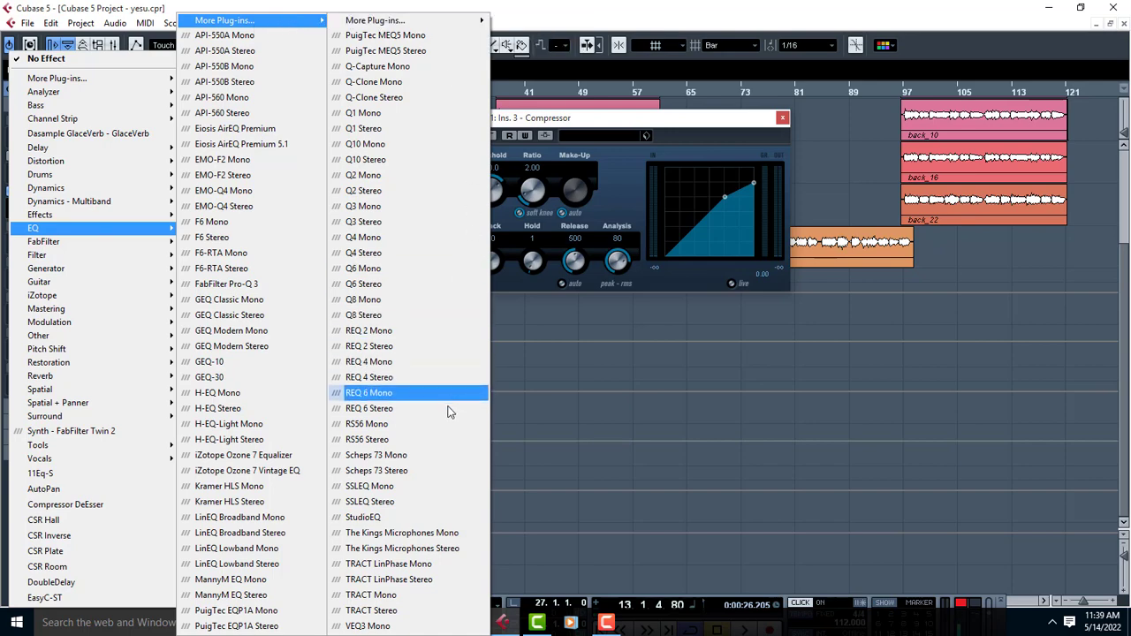
pyautogui.click(405, 520)
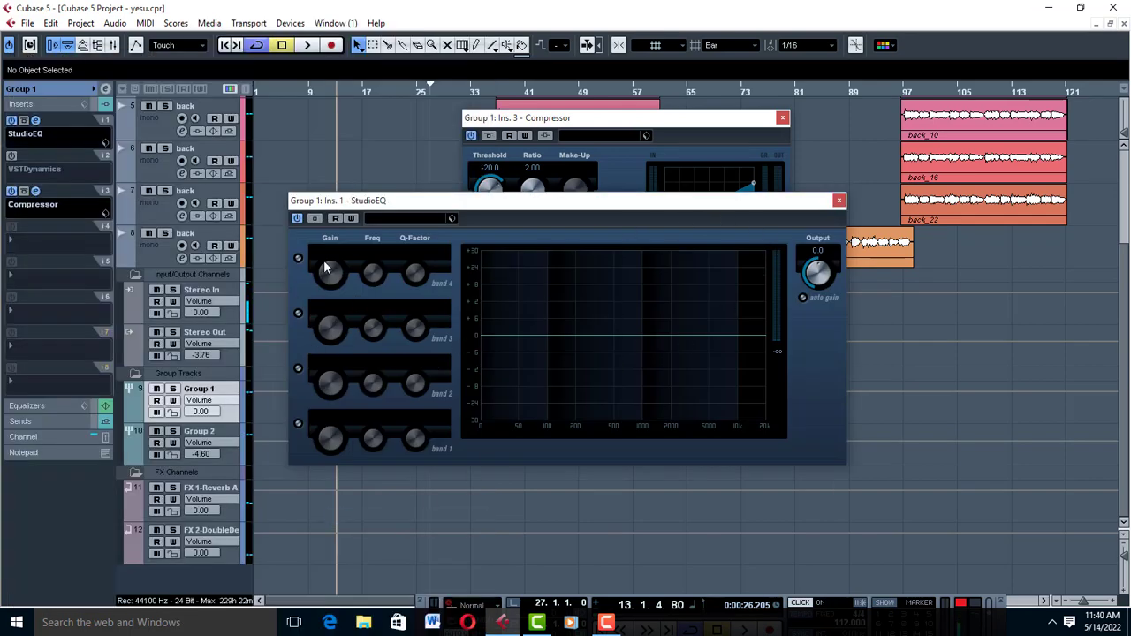
# Enable all four StudioEQ bands, close the plug-in window and deactivate the StudioEQ insert
pyautogui.click(298, 258)
pyautogui.click(297, 313)
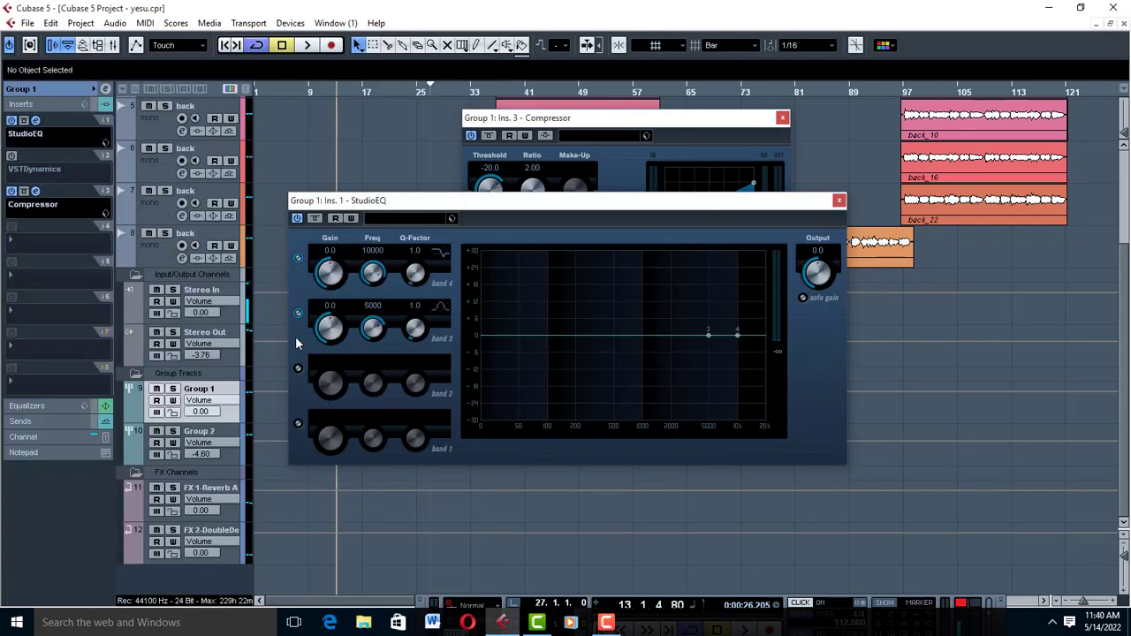
pyautogui.click(298, 368)
pyautogui.click(298, 424)
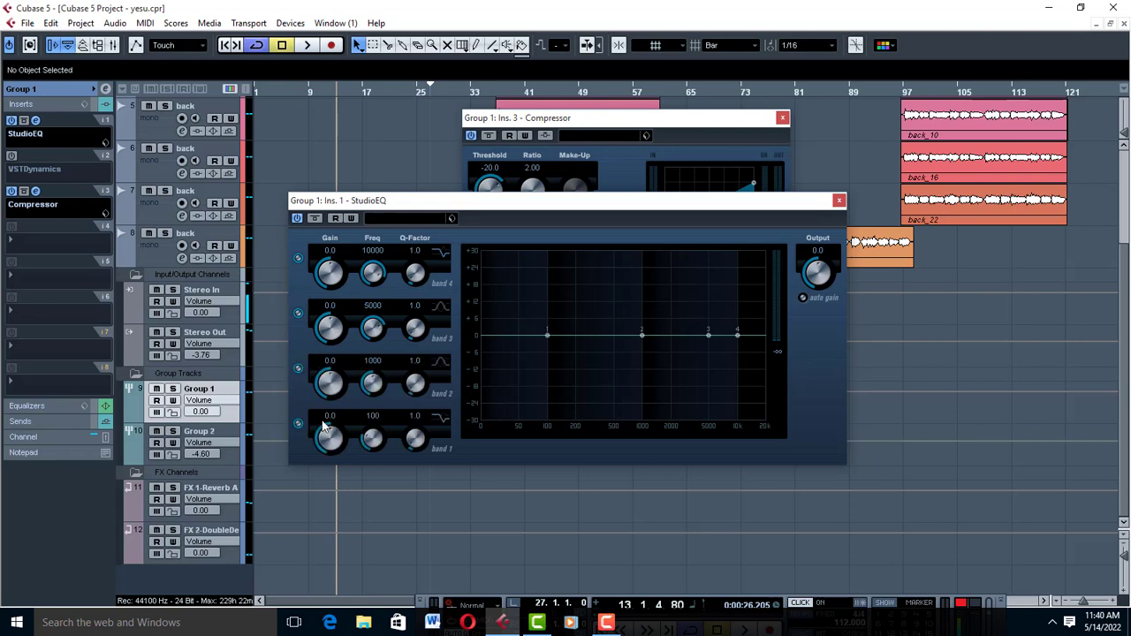
pyautogui.click(838, 202)
pyautogui.click(10, 121)
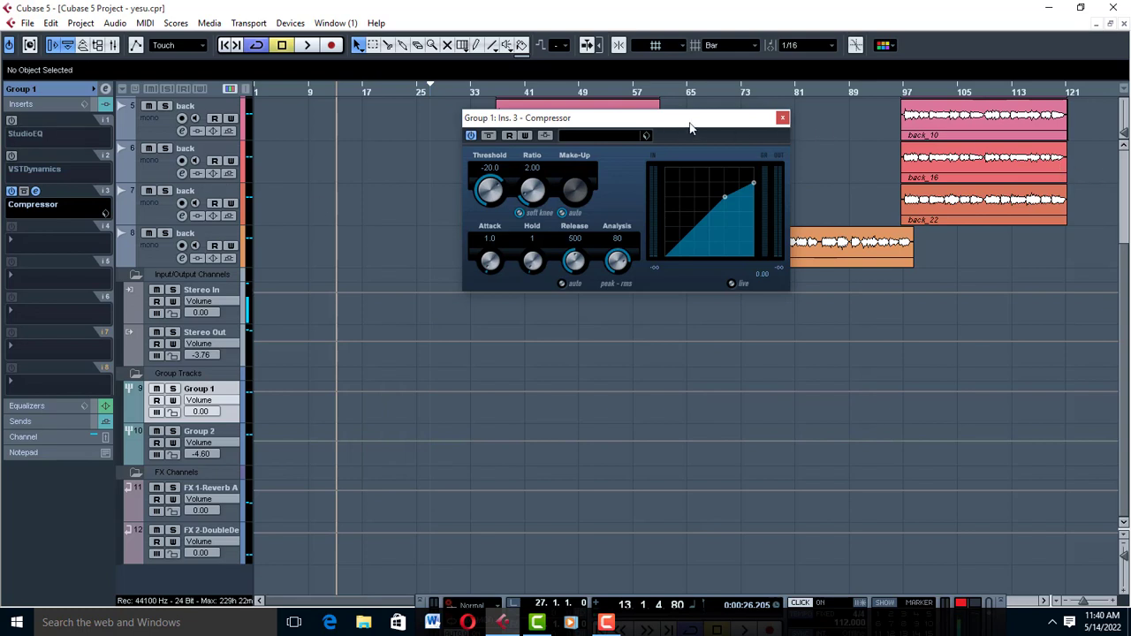
# During playback, switch off the Compressor's automatic make-up, set Make-Up to 7.5 and close its window
pyautogui.moveTo(691, 129); pyautogui.dragTo(493, 165)
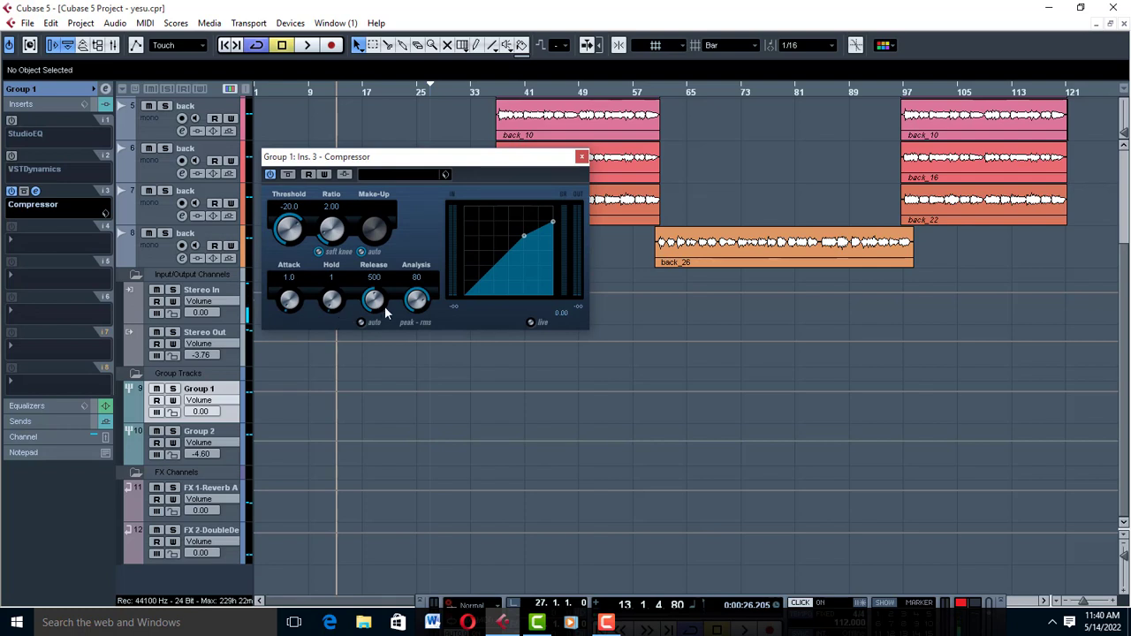
pyautogui.press('space')
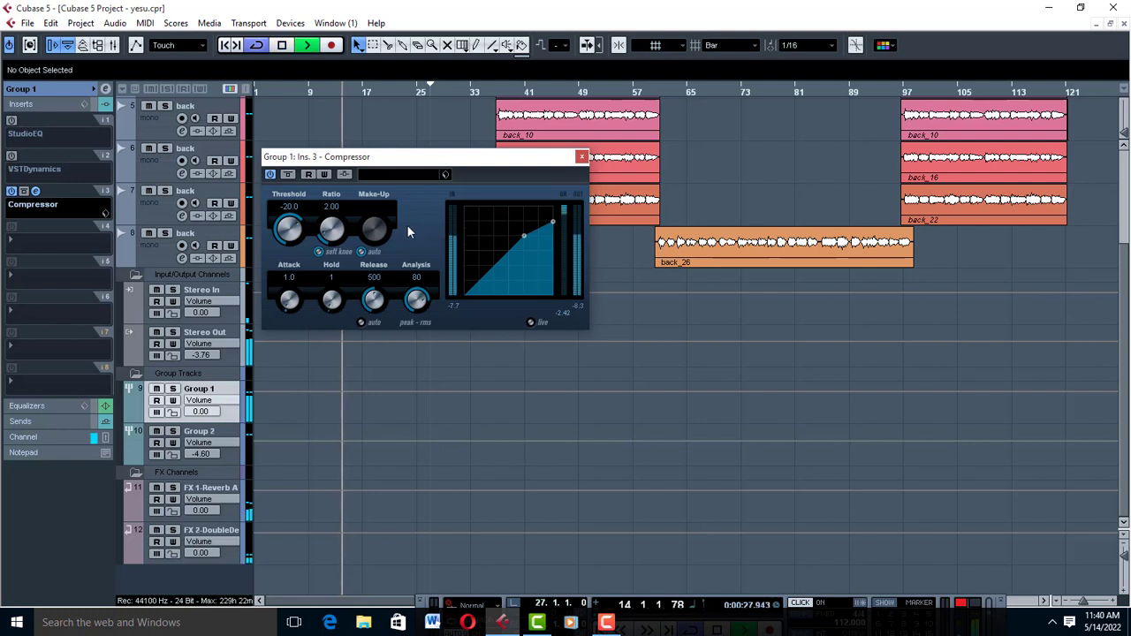
pyautogui.click(362, 251)
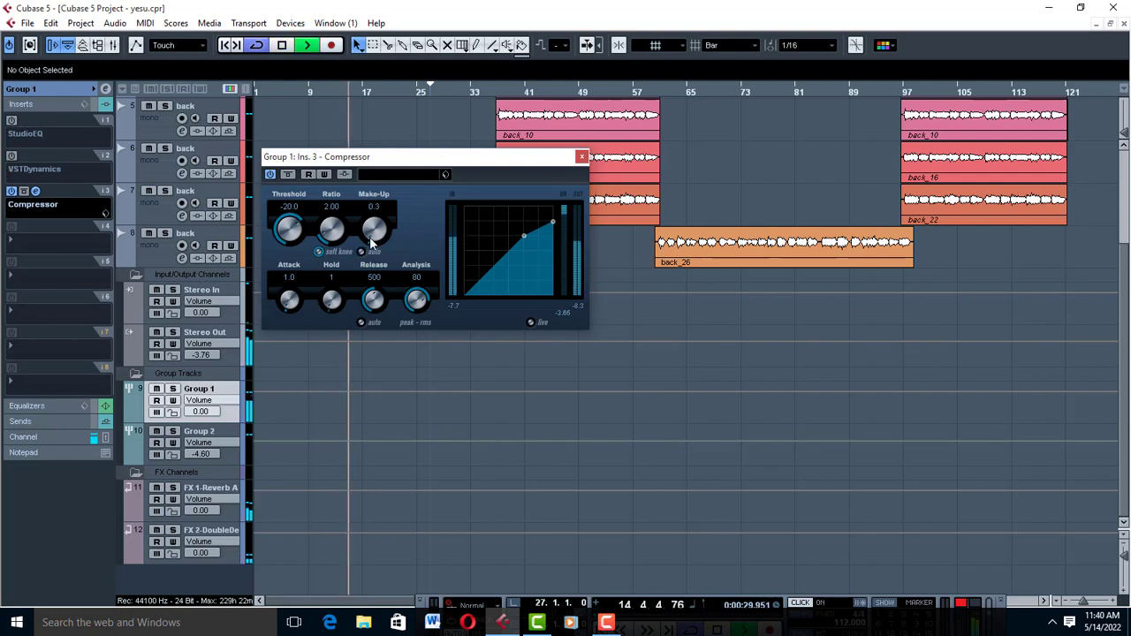
pyautogui.moveTo(369, 237); pyautogui.dragTo(373, 232)
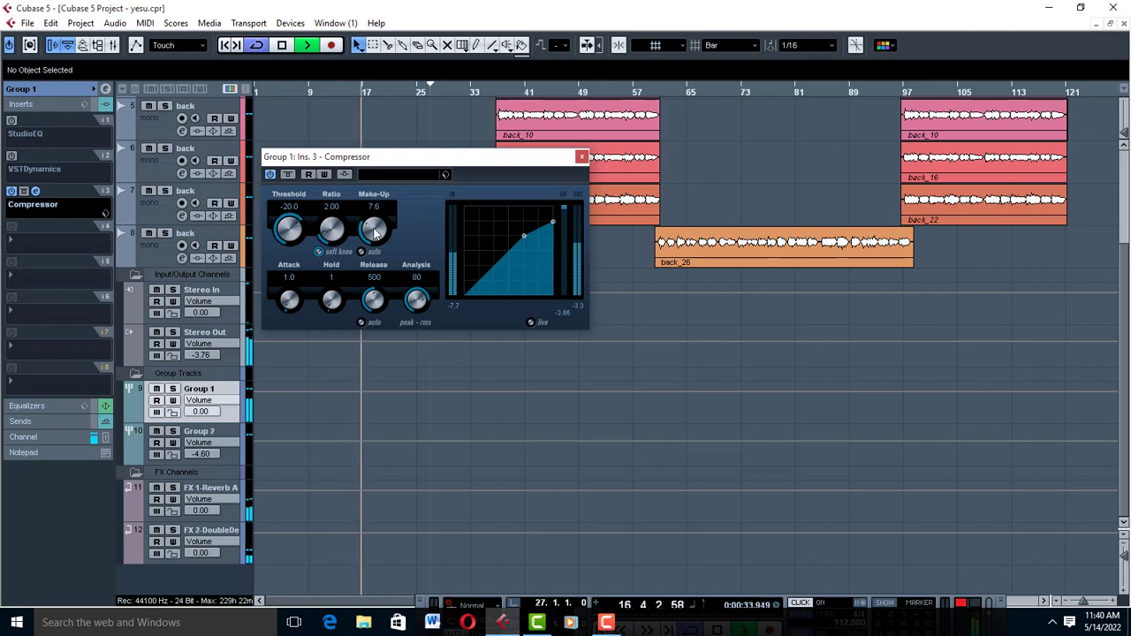
pyautogui.moveTo(368, 238); pyautogui.dragTo(368, 236)
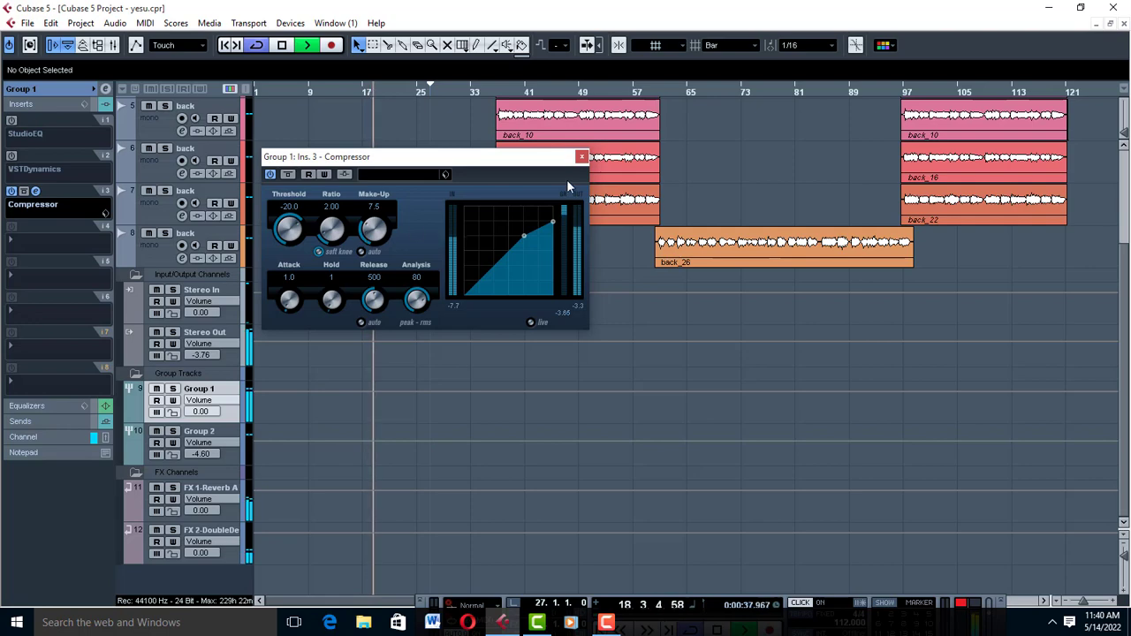
pyautogui.click(581, 157)
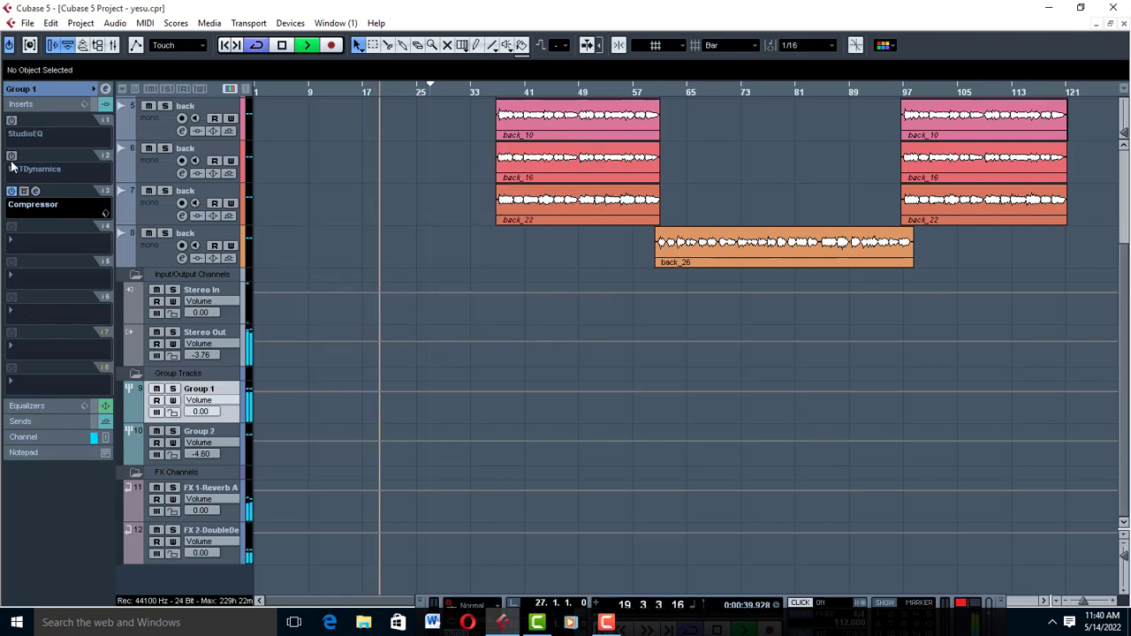
# Reactivate and open VSTDynamics on Group 1, set the limiter Output to 1.0 during playback, and stop
pyautogui.click(36, 156)
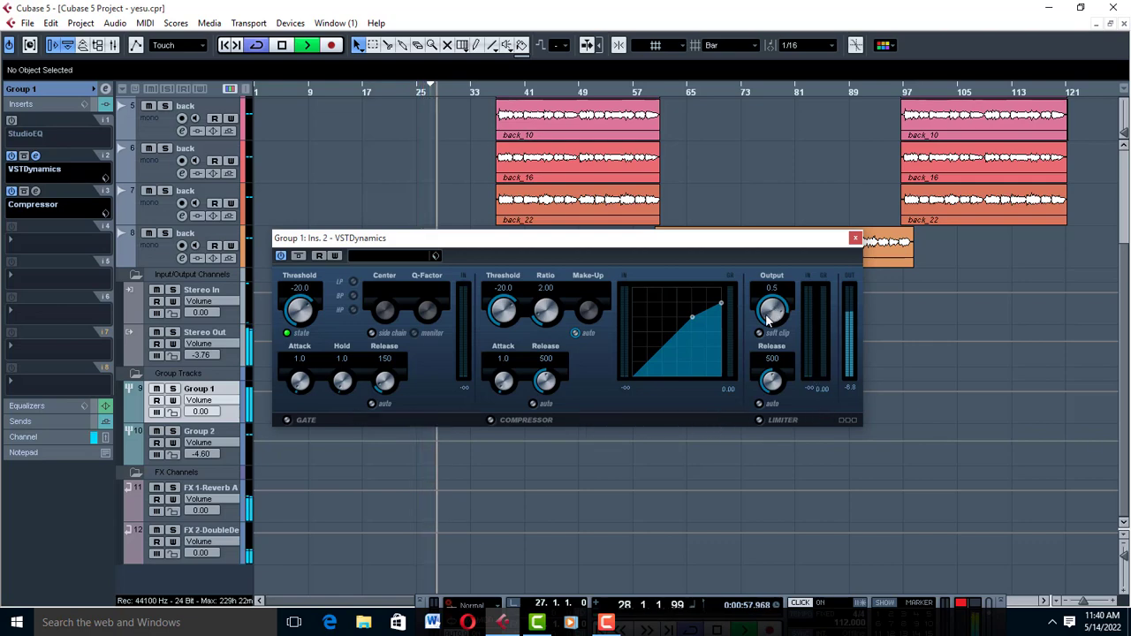
pyautogui.scroll(3, 766, 320)
pyautogui.scroll(1, 766, 319)
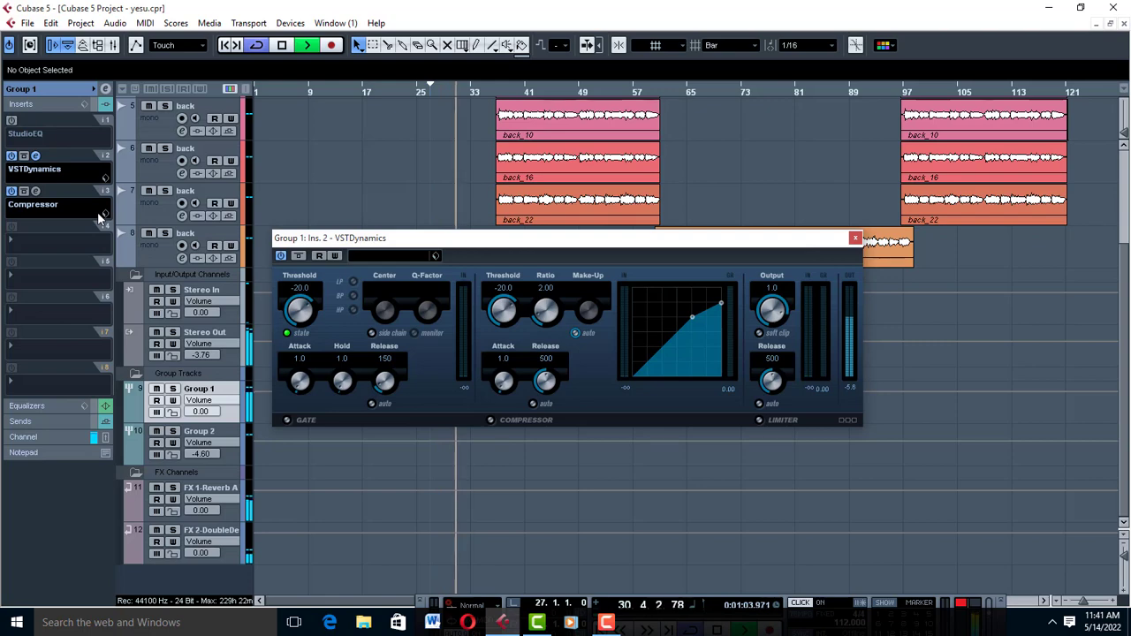
pyautogui.press('space')
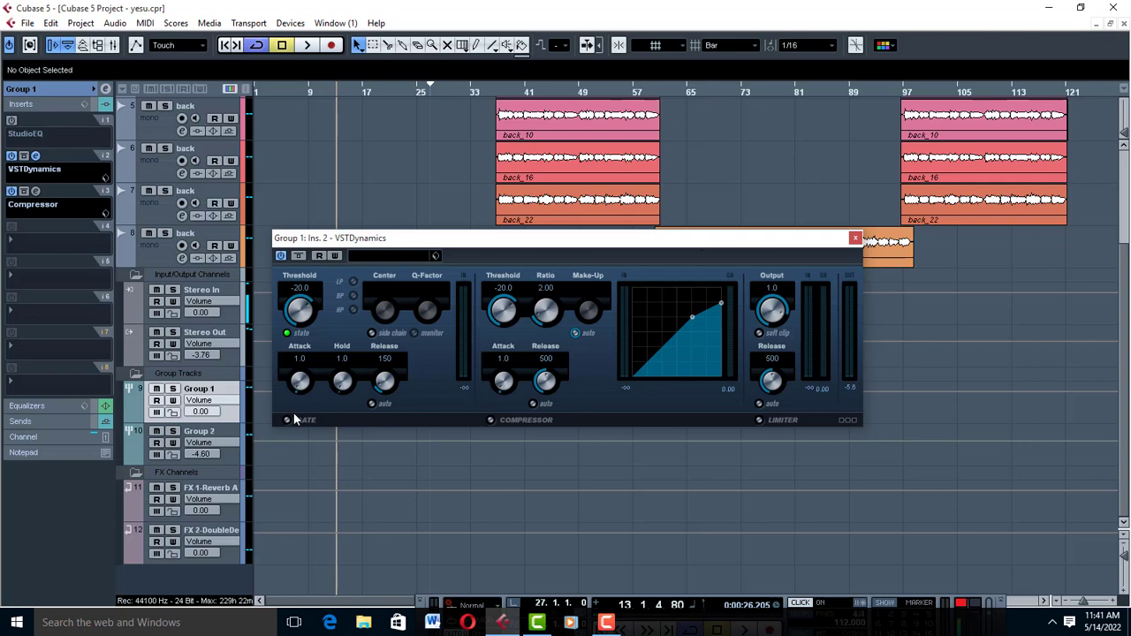
# Enable only the limiter in VSTDynamics, start playback and cycle the module order back to gate, compressor, limiter
pyautogui.click(490, 420)
pyautogui.press('space')
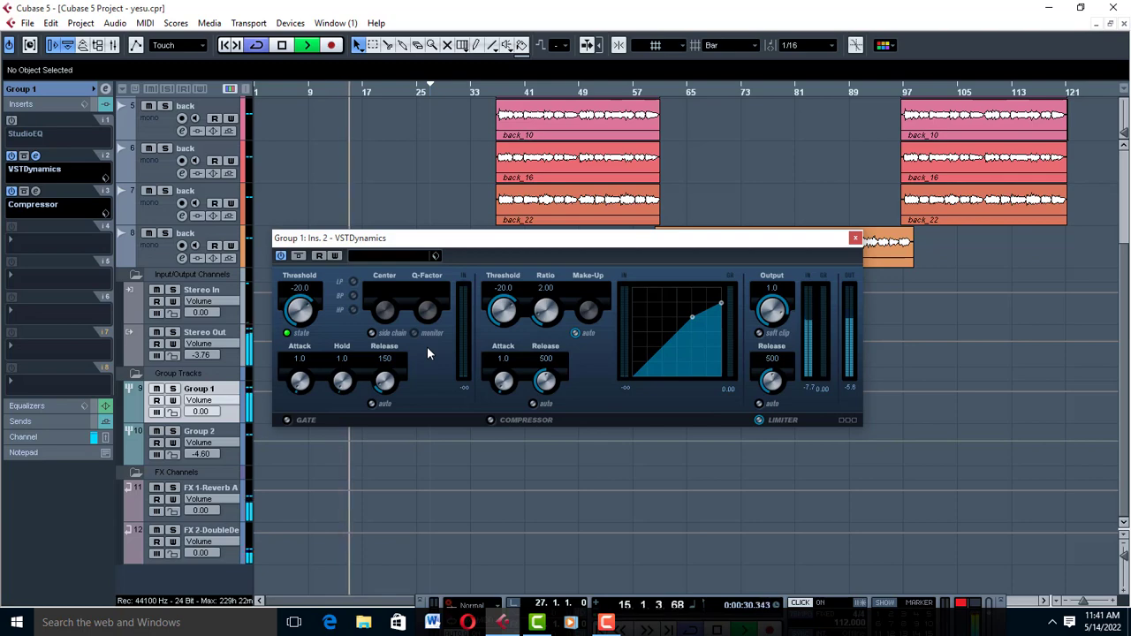
pyautogui.click(853, 420)
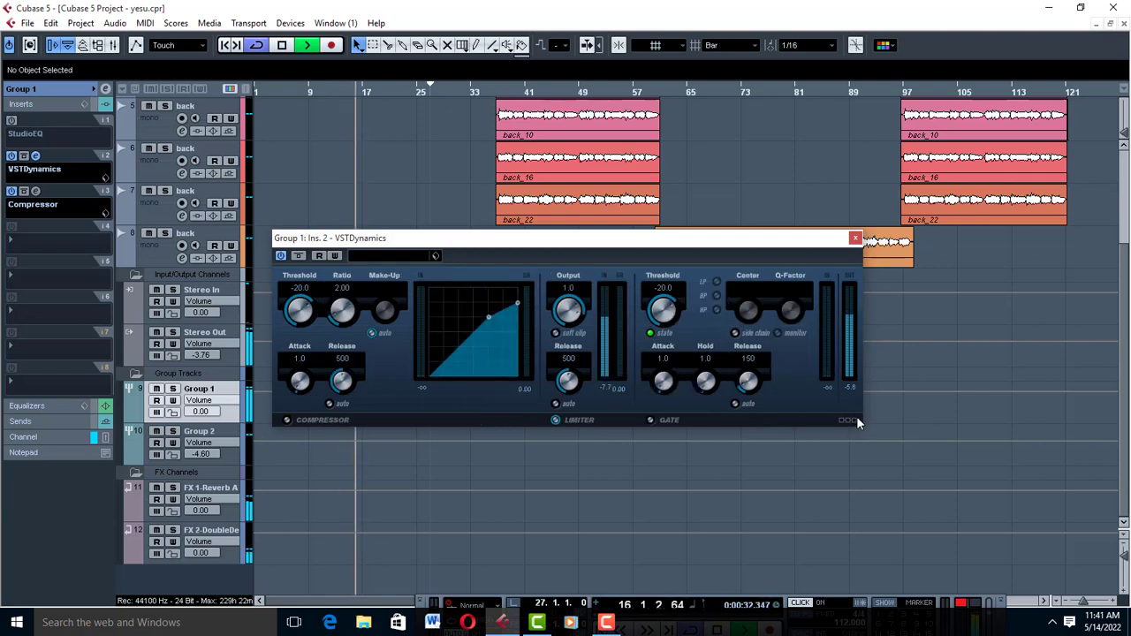
pyautogui.click(853, 420)
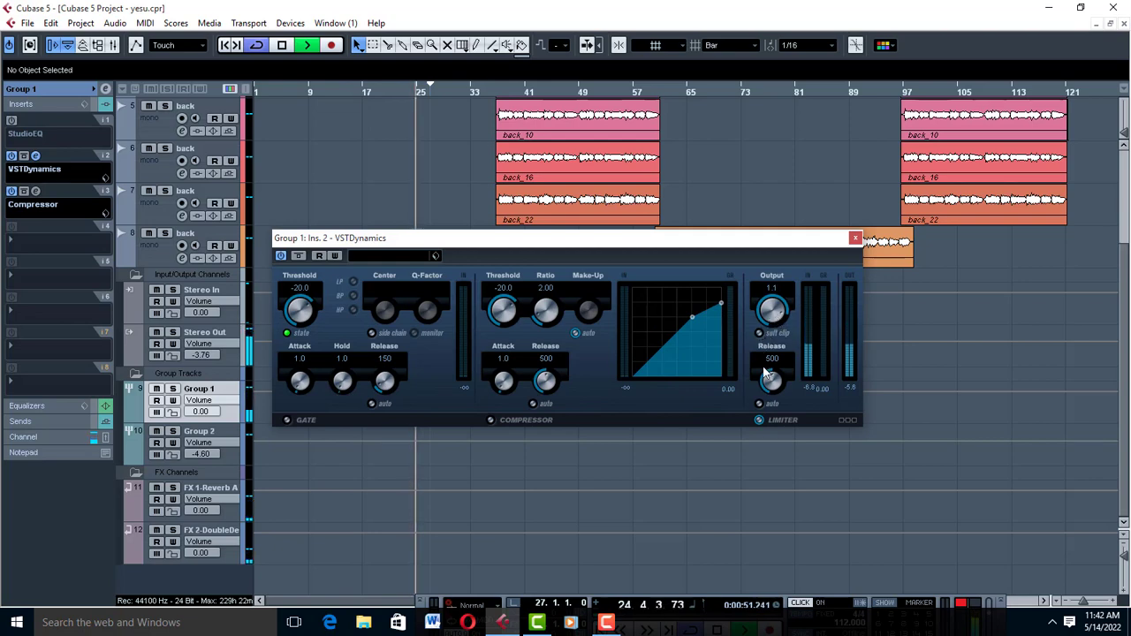
# Set the VSTDynamics limiter's Release to 708 and Output to 1.1 while listening, and close the plug-in window
pyautogui.scroll(5, 772, 380)
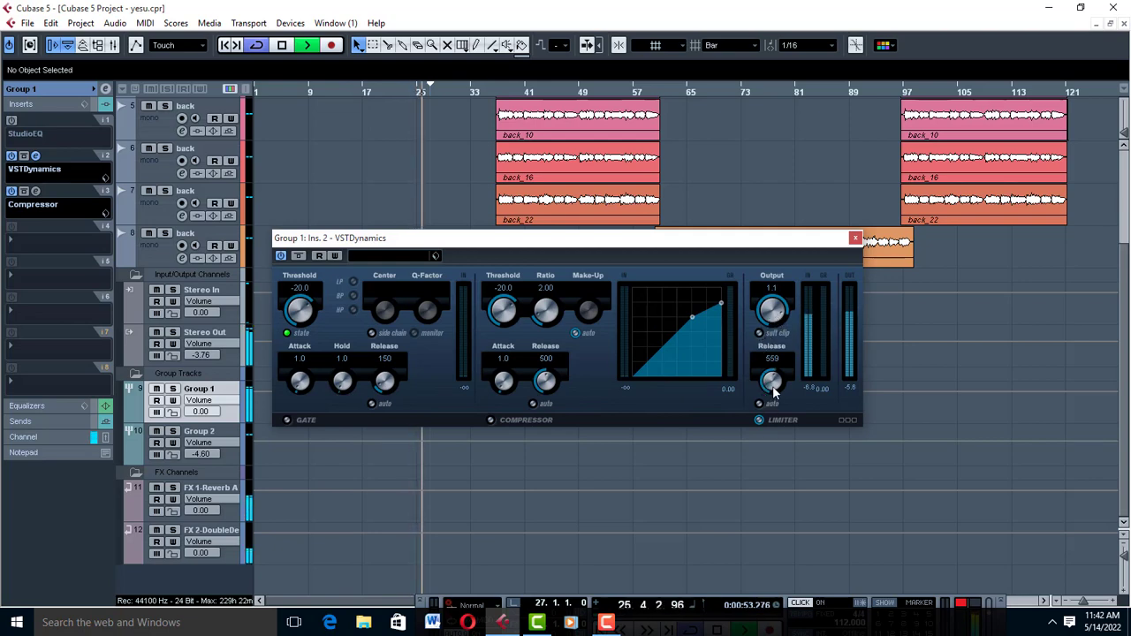
pyautogui.scroll(1, 774, 392)
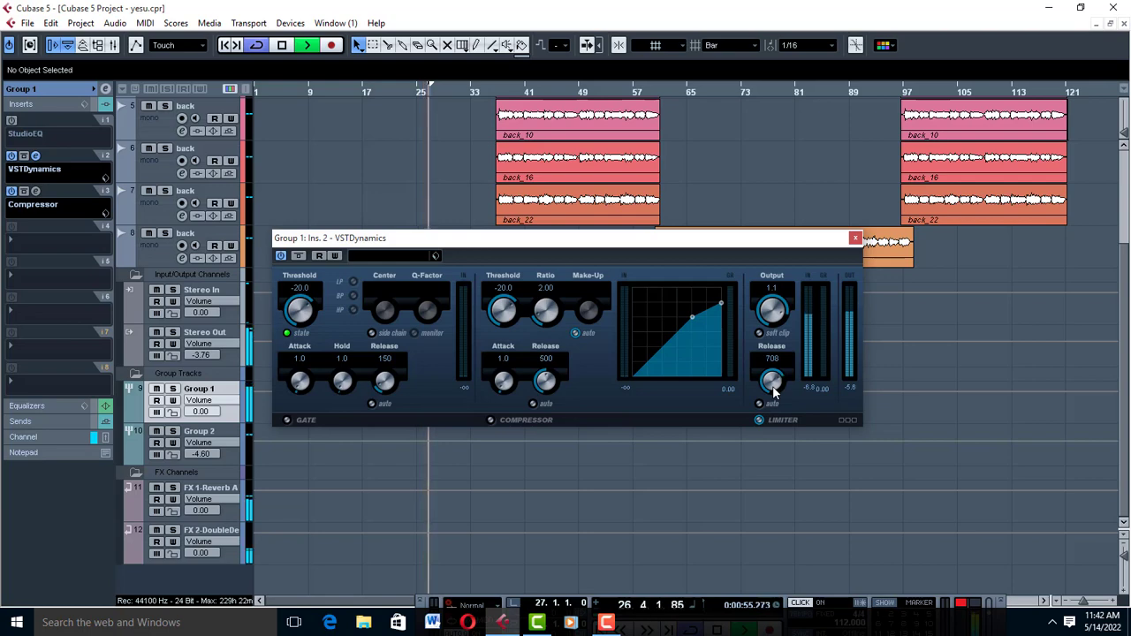
pyautogui.scroll(1, 778, 325)
pyautogui.scroll(2, 777, 325)
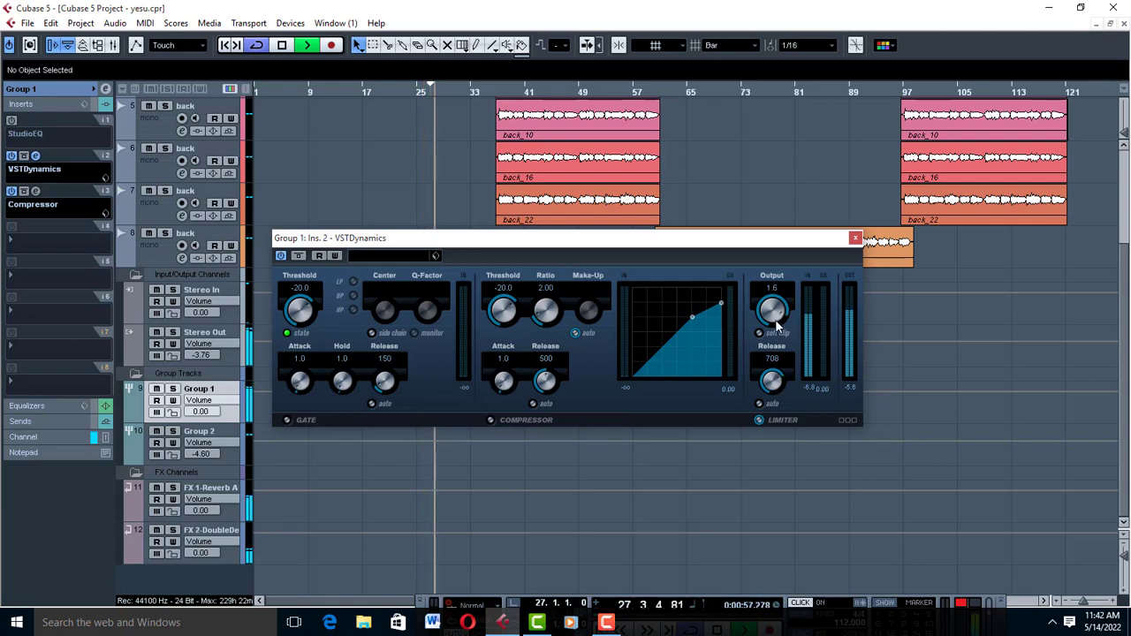
pyautogui.scroll(-2, 778, 325)
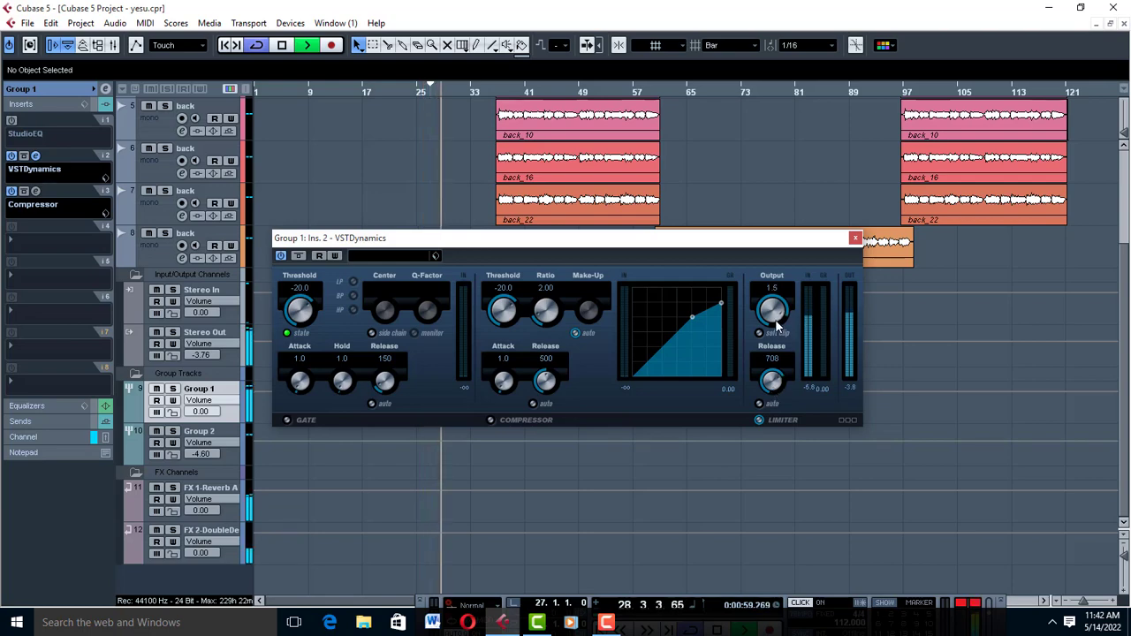
pyautogui.scroll(-1, 777, 325)
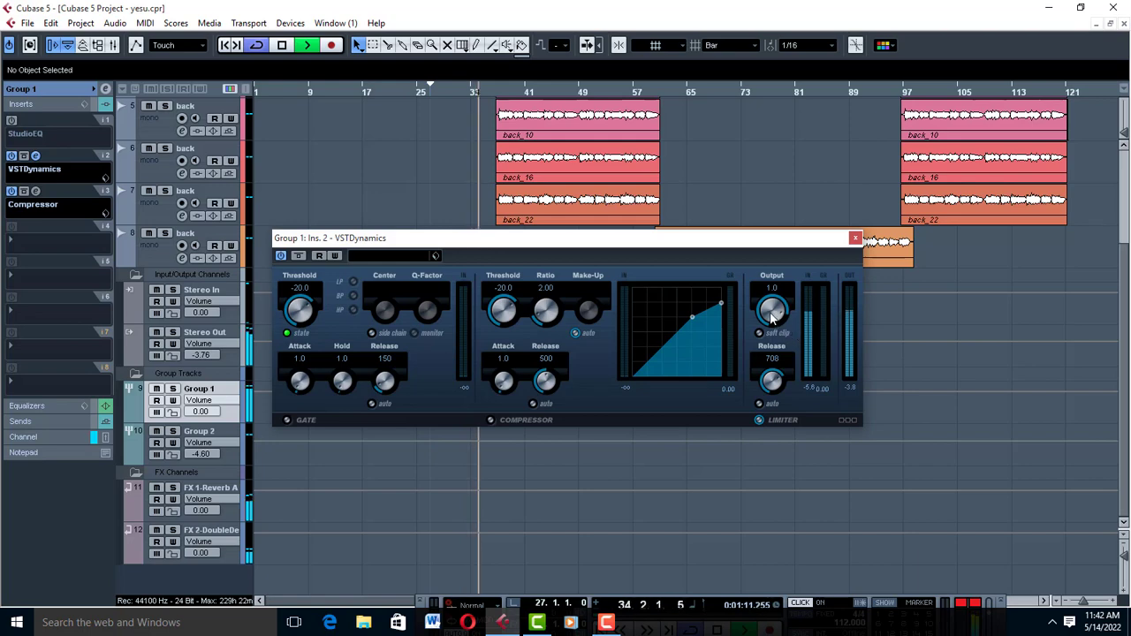
pyautogui.scroll(2, 772, 319)
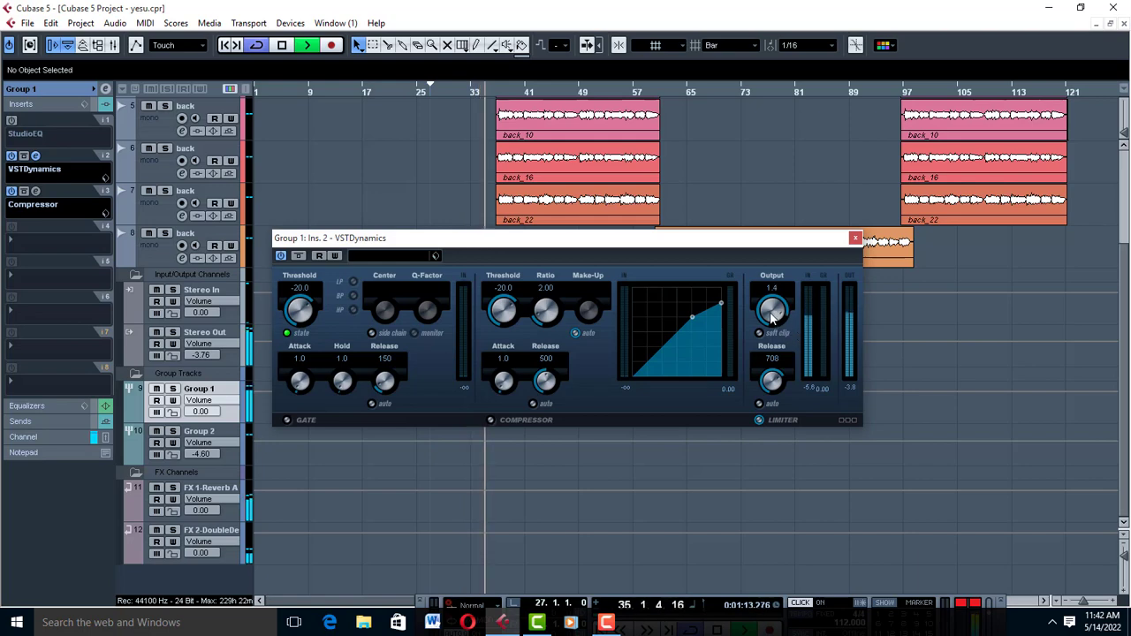
pyautogui.scroll(-1, 772, 319)
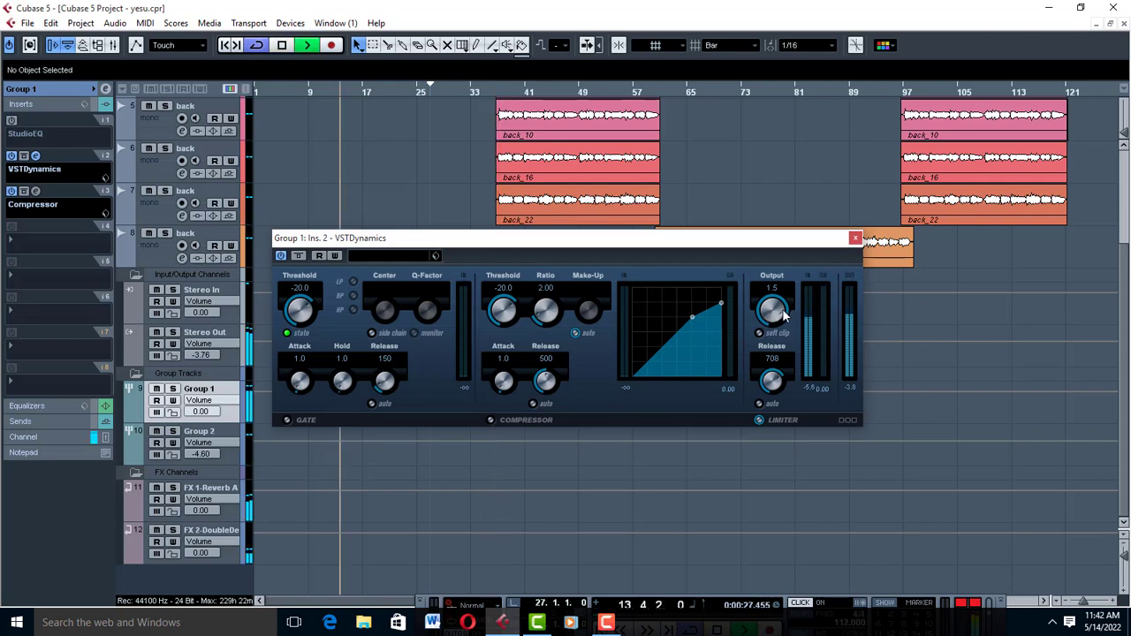
pyautogui.scroll(-4, 774, 318)
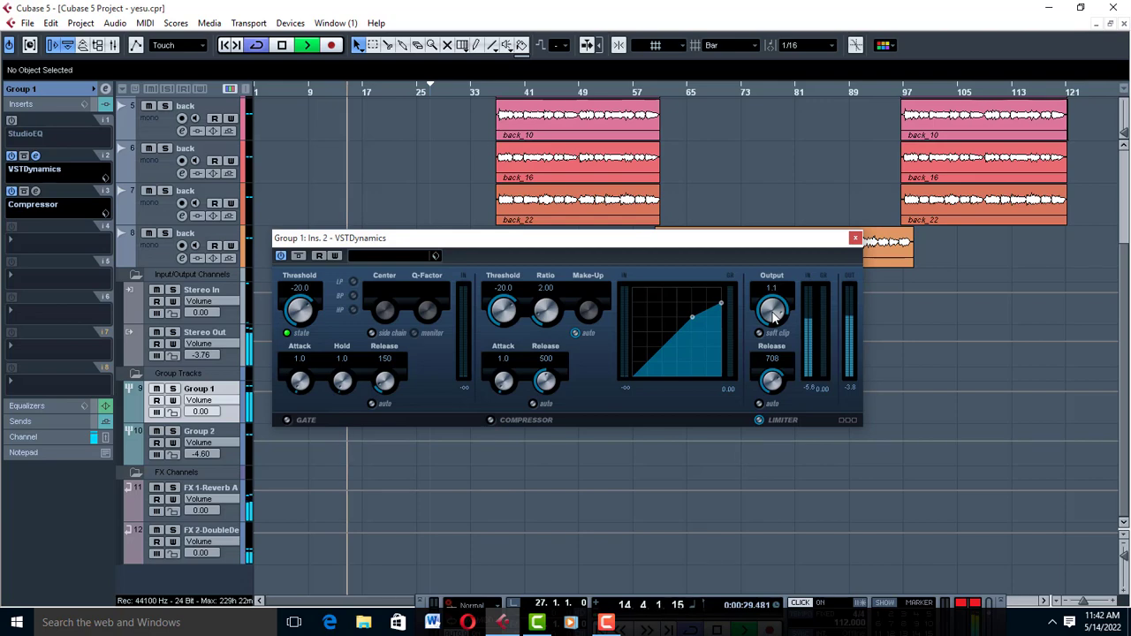
pyautogui.click(855, 237)
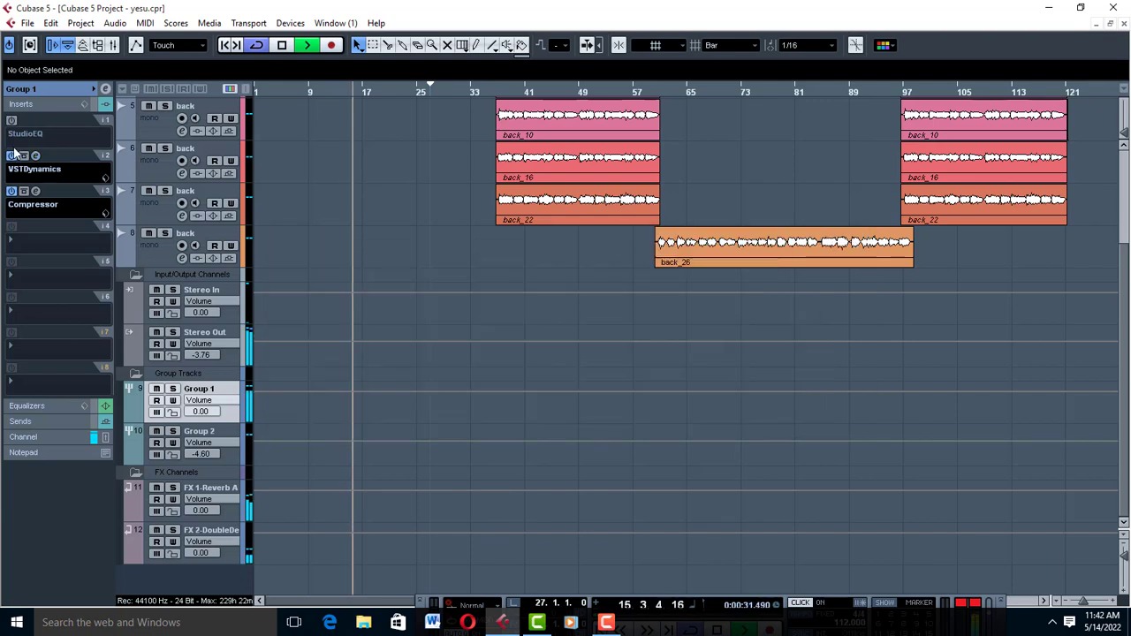
# Open Group 1's Compressor and set Make-Up to 8.0 and Analysis to 100 during playback
pyautogui.click(36, 191)
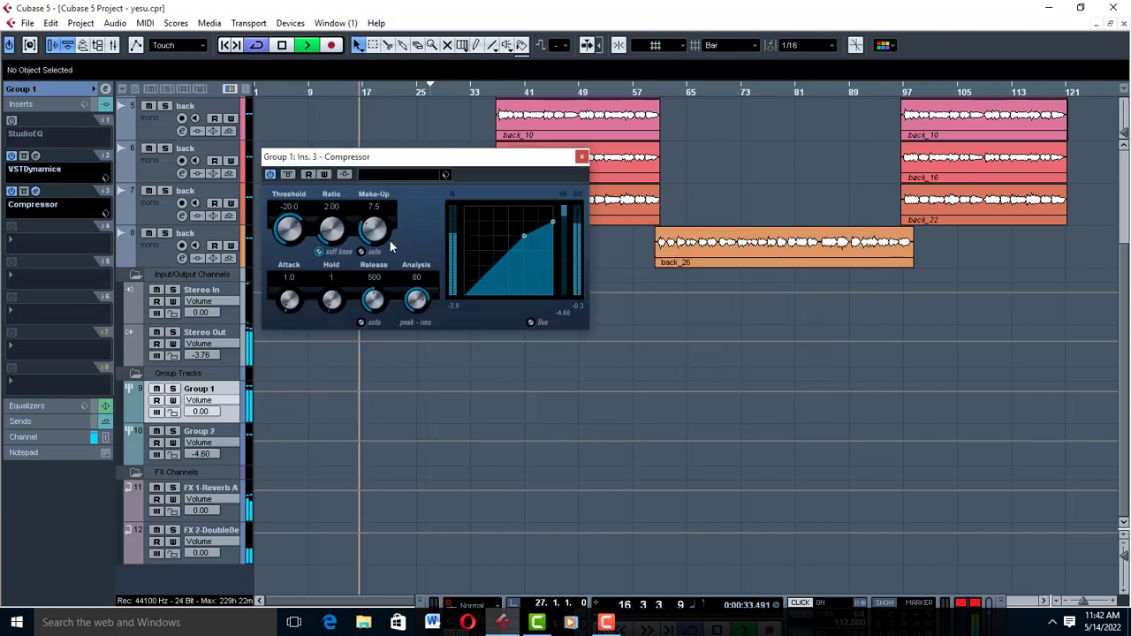
pyautogui.scroll(3, 371, 229)
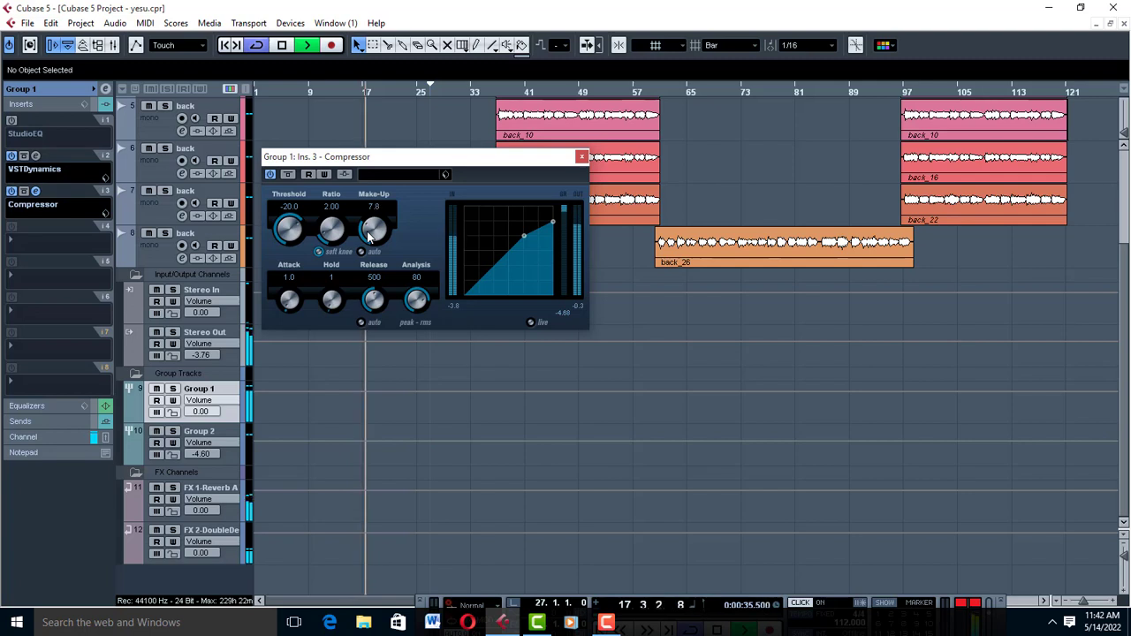
pyautogui.scroll(2, 369, 231)
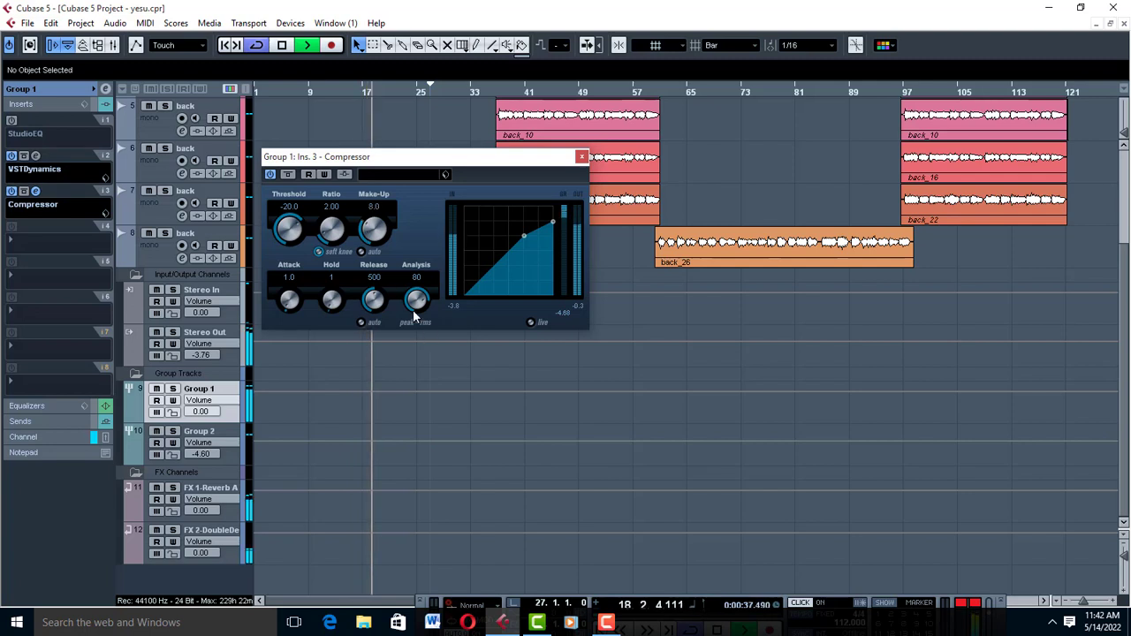
pyautogui.scroll(17, 413, 310)
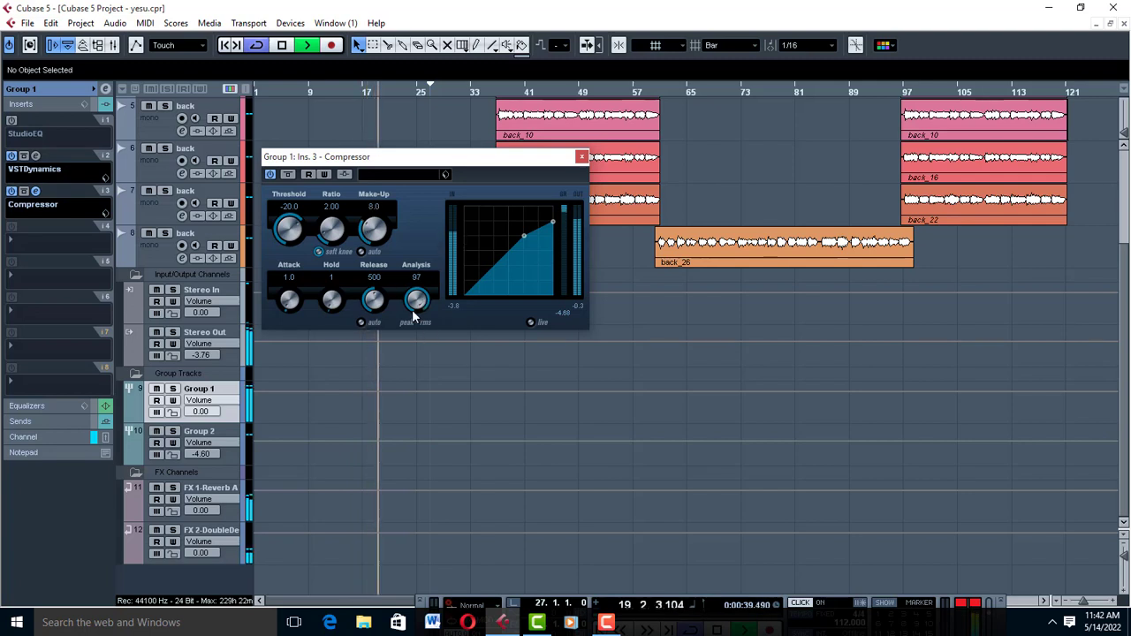
pyautogui.scroll(1, 411, 309)
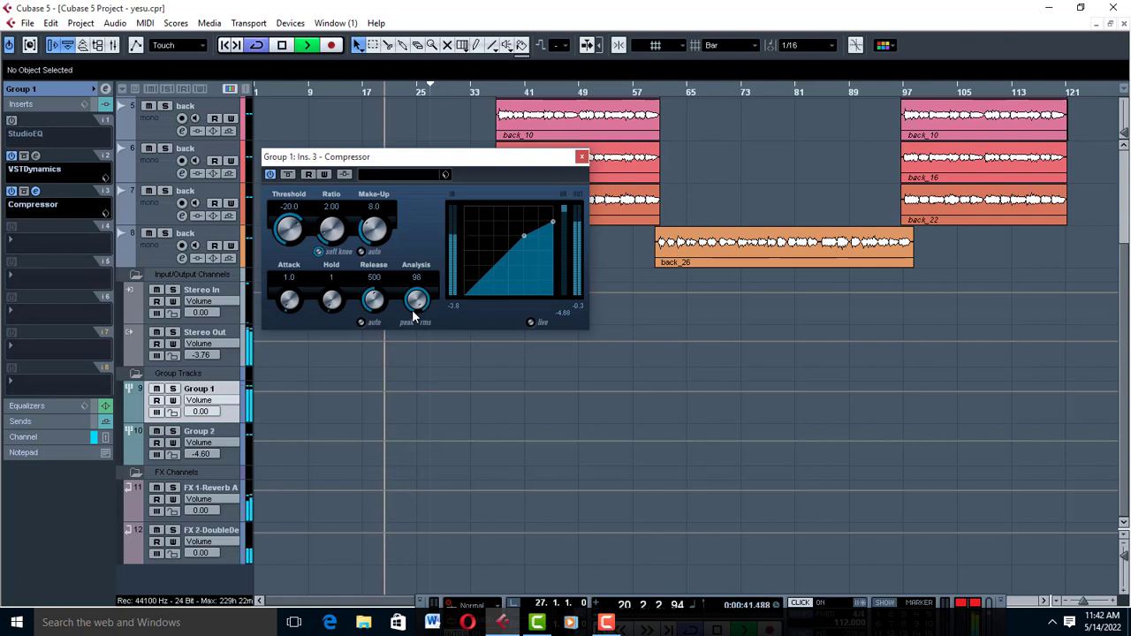
pyautogui.scroll(2, 411, 309)
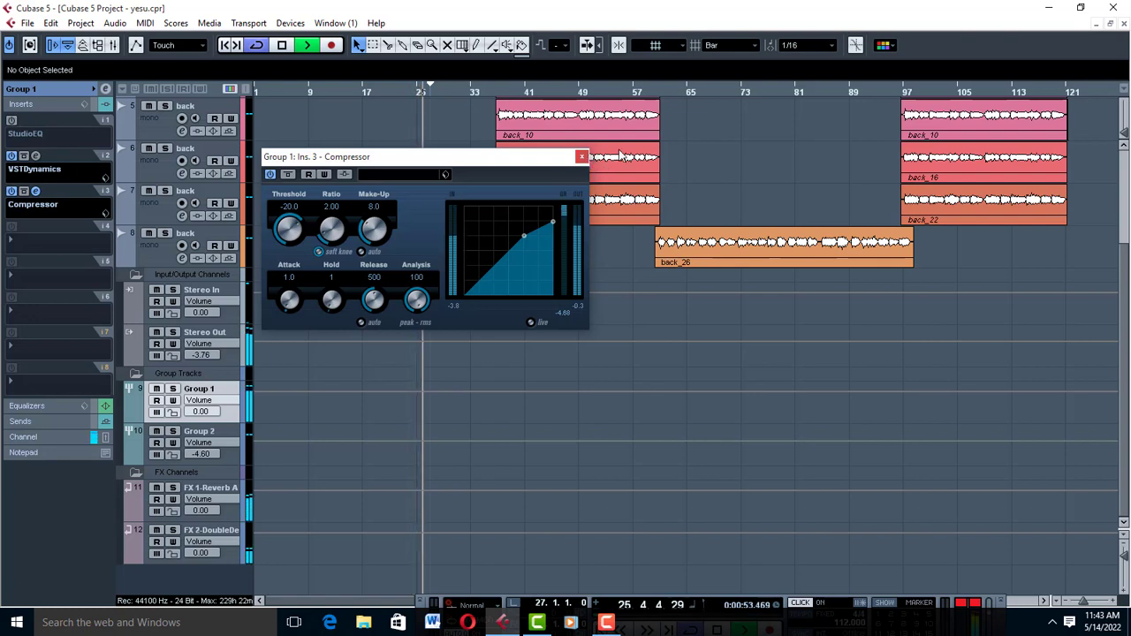
# Close the Compressor window, stop playback and load a DeEsser into Group 1's fourth insert slot
pyautogui.click(581, 157)
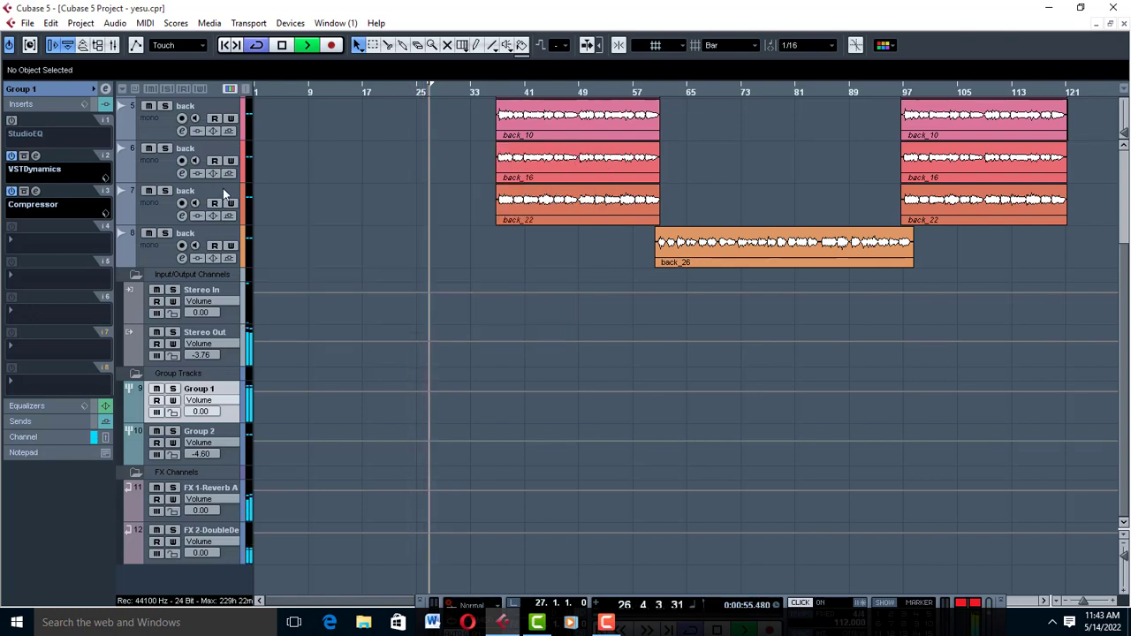
pyautogui.press('space')
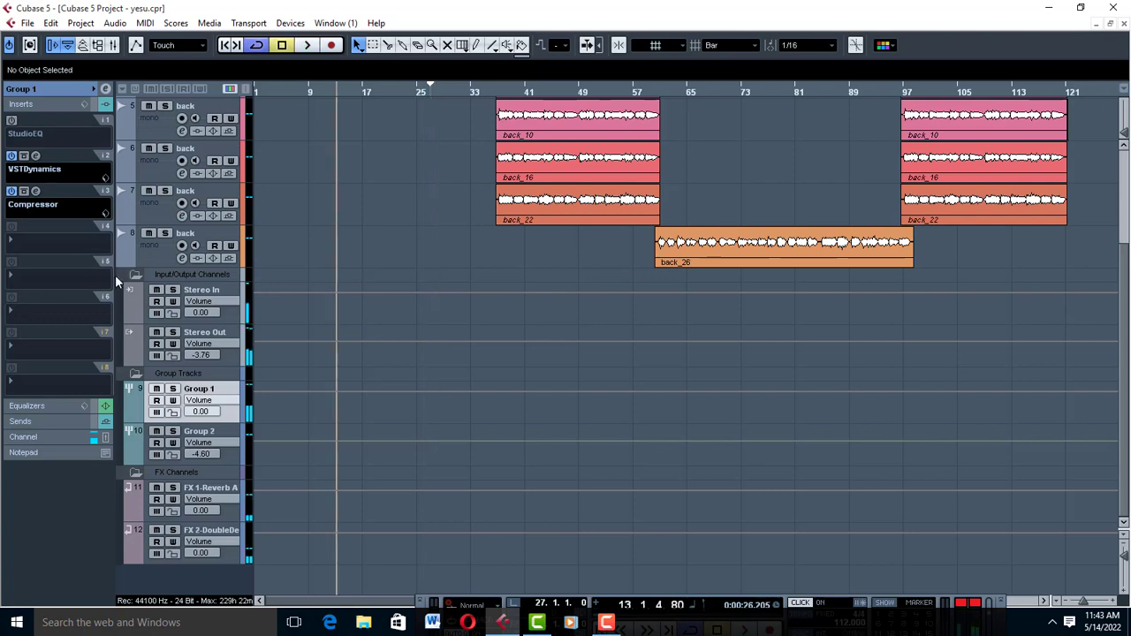
pyautogui.click(23, 249)
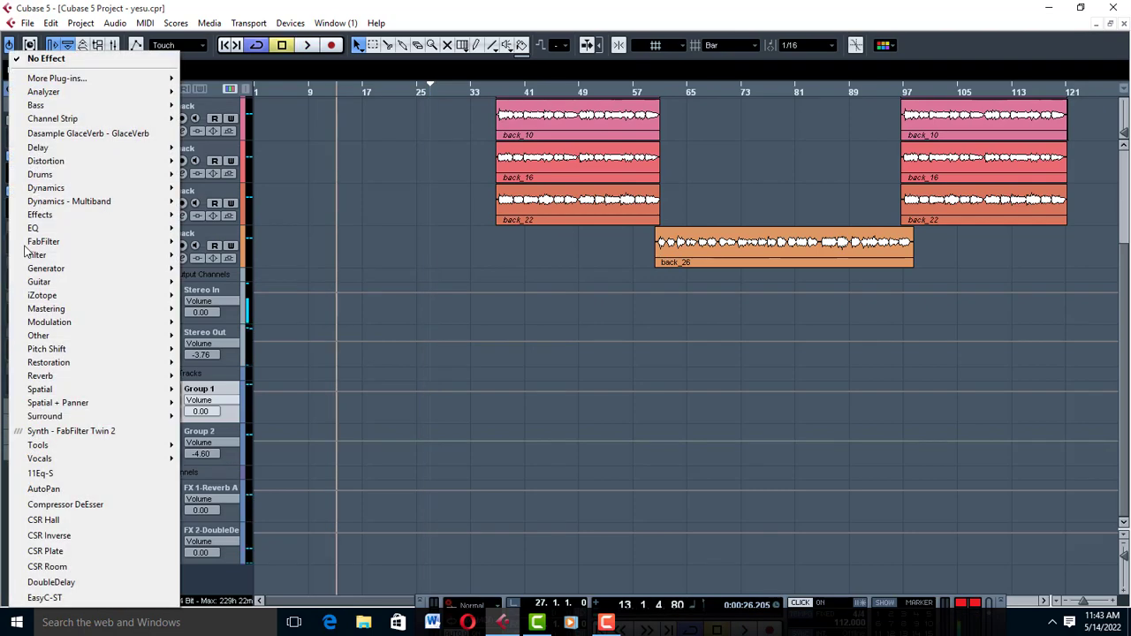
pyautogui.moveTo(68, 194)
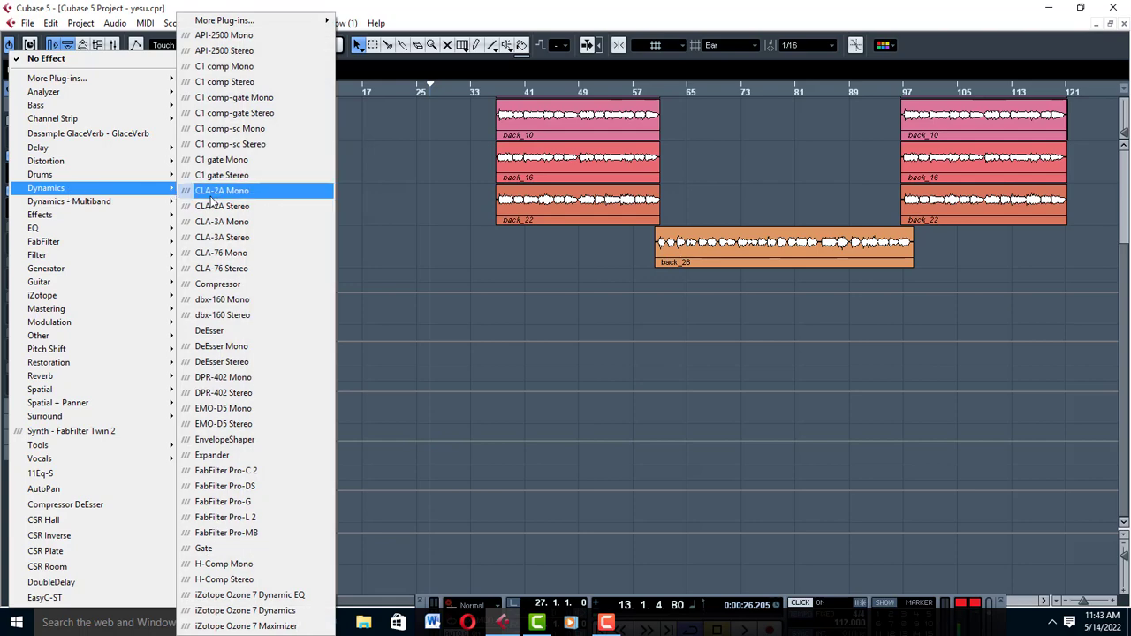
pyautogui.click(217, 332)
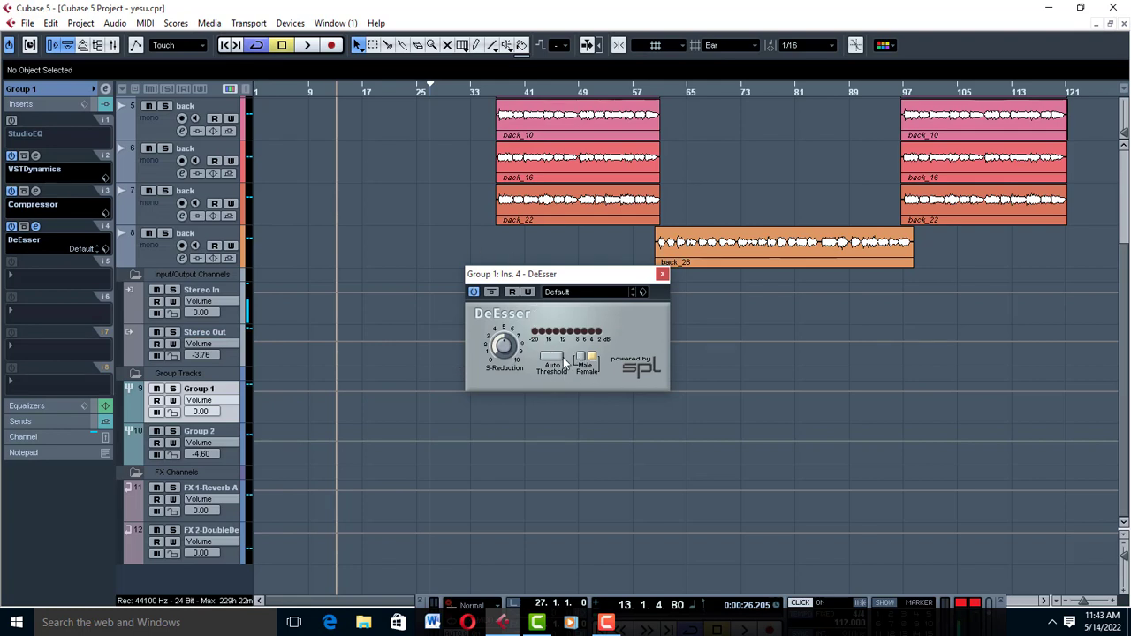
# Apply the Male Light preset to the DeEsser, audition it during playback and close its window
pyautogui.press('space')
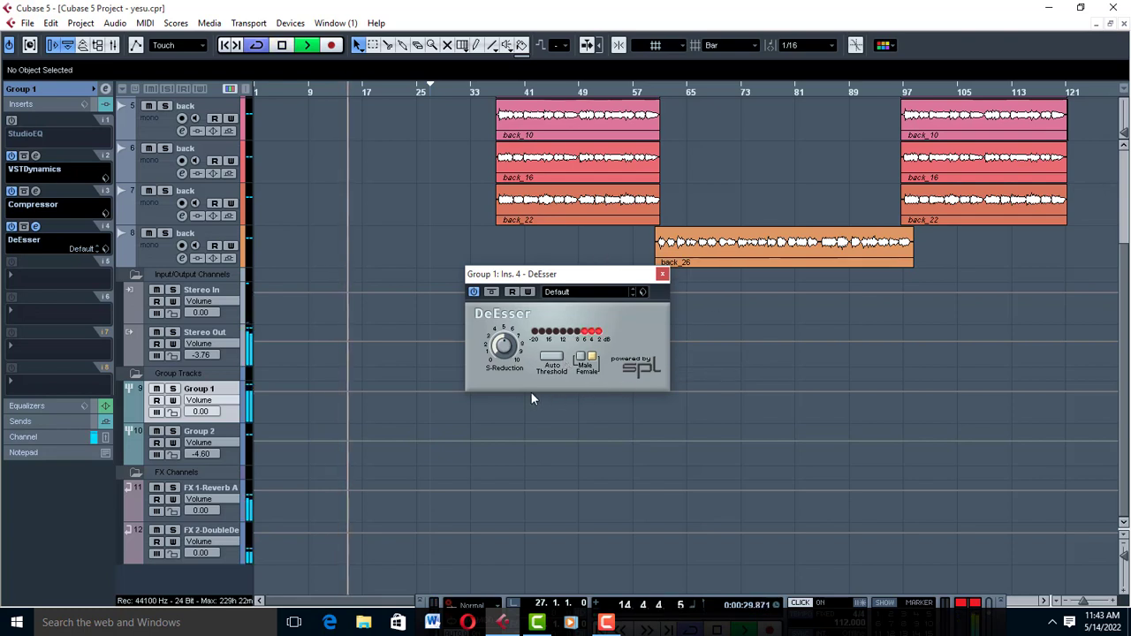
pyautogui.click(599, 294)
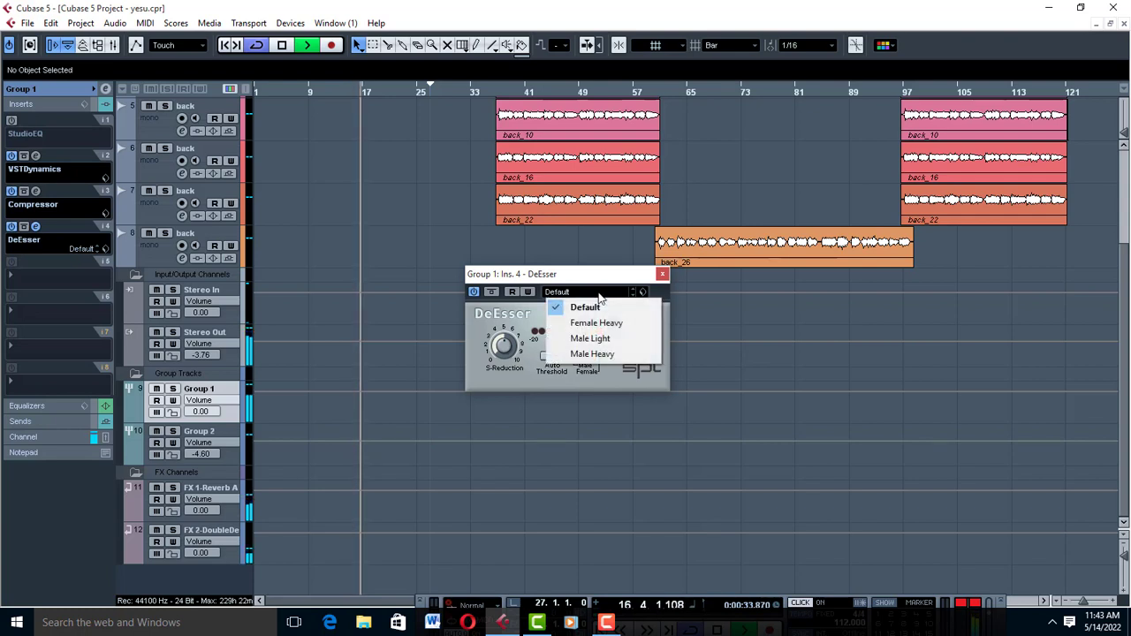
pyautogui.click(591, 338)
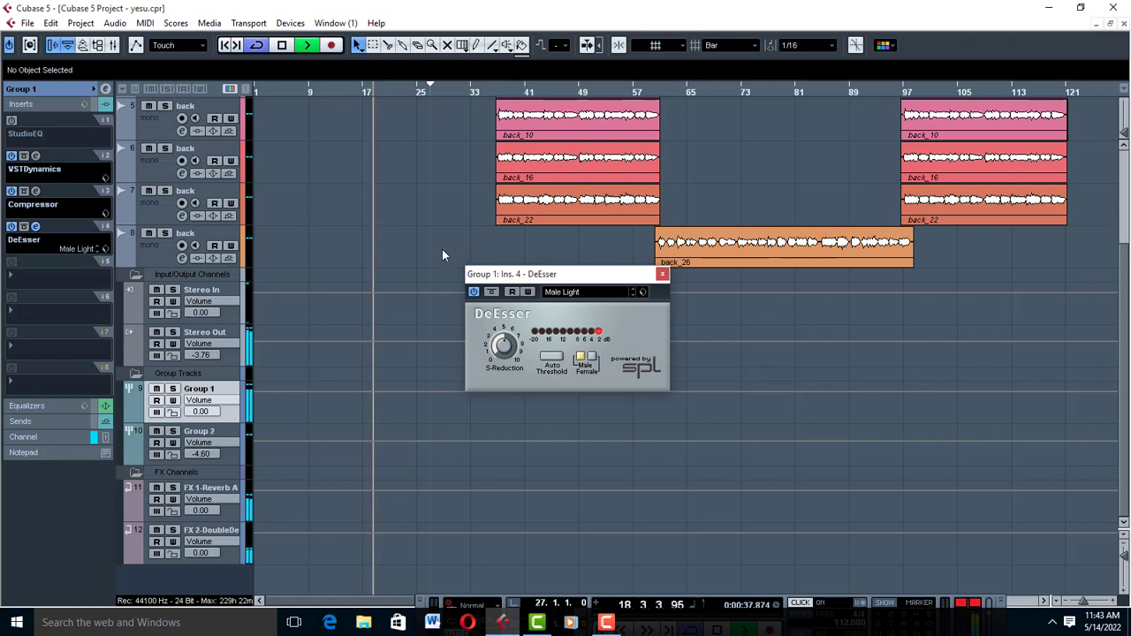
pyautogui.press('space')
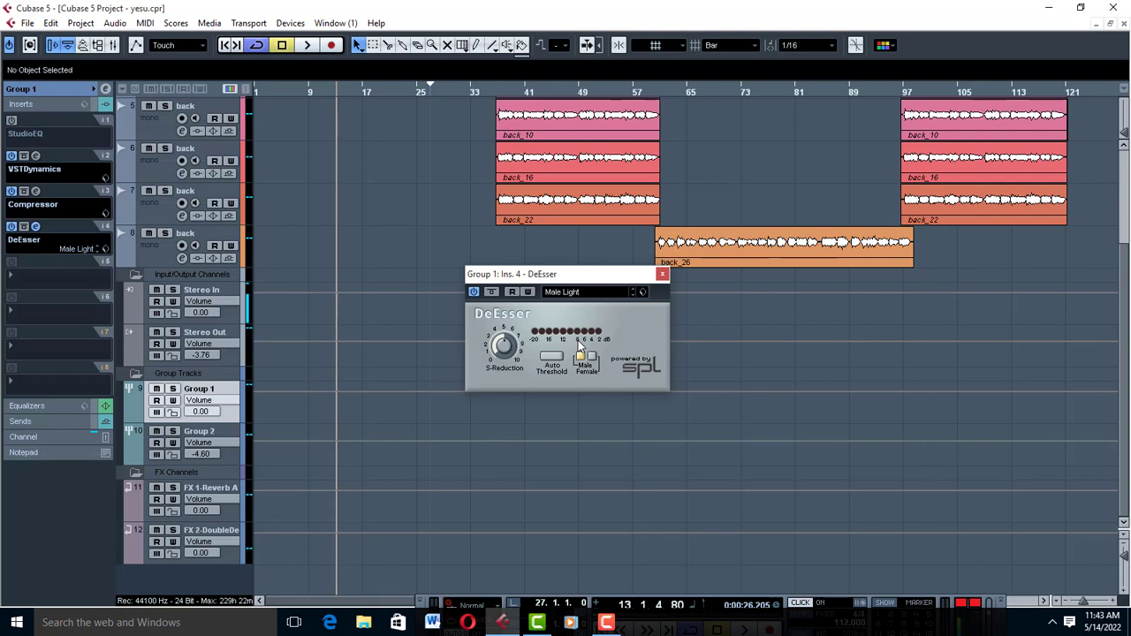
pyautogui.press('space')
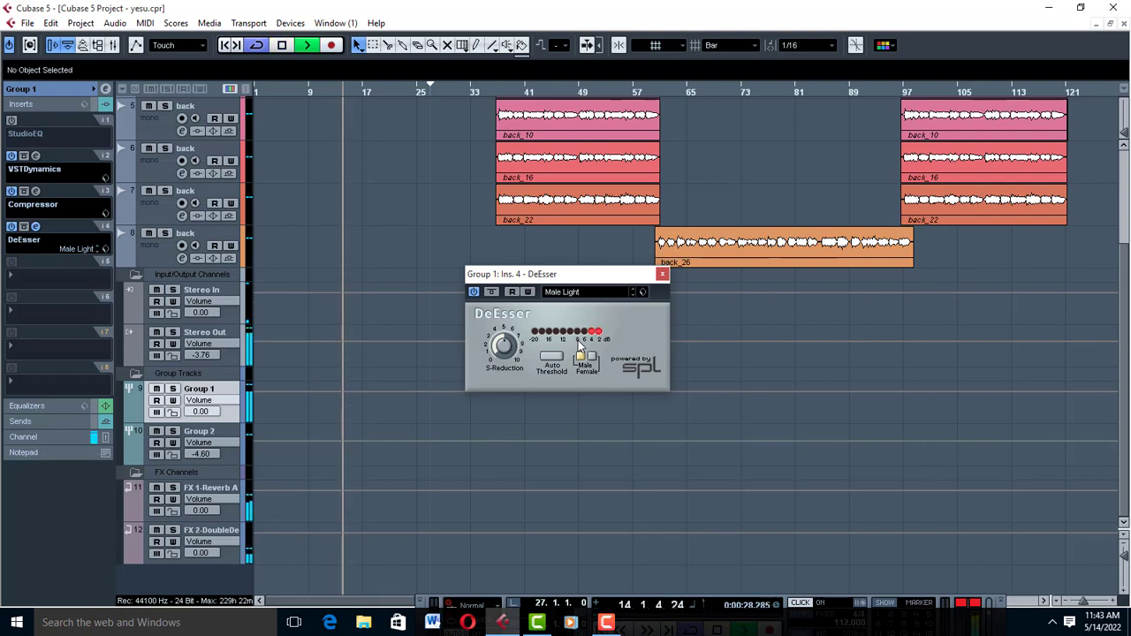
pyautogui.click(663, 274)
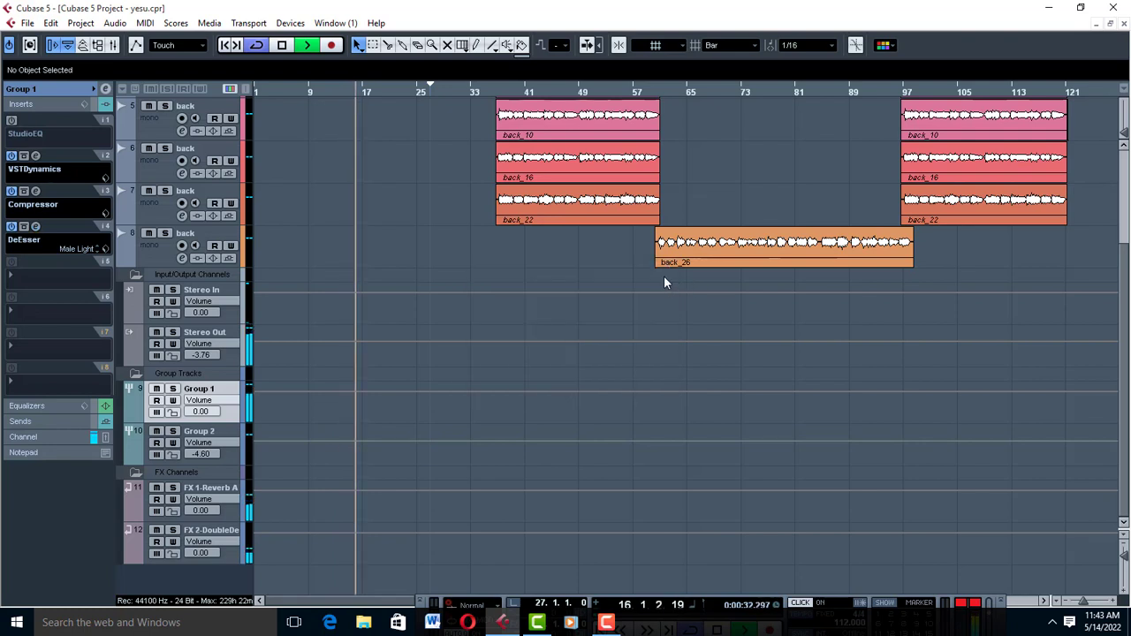
pyautogui.press('space')
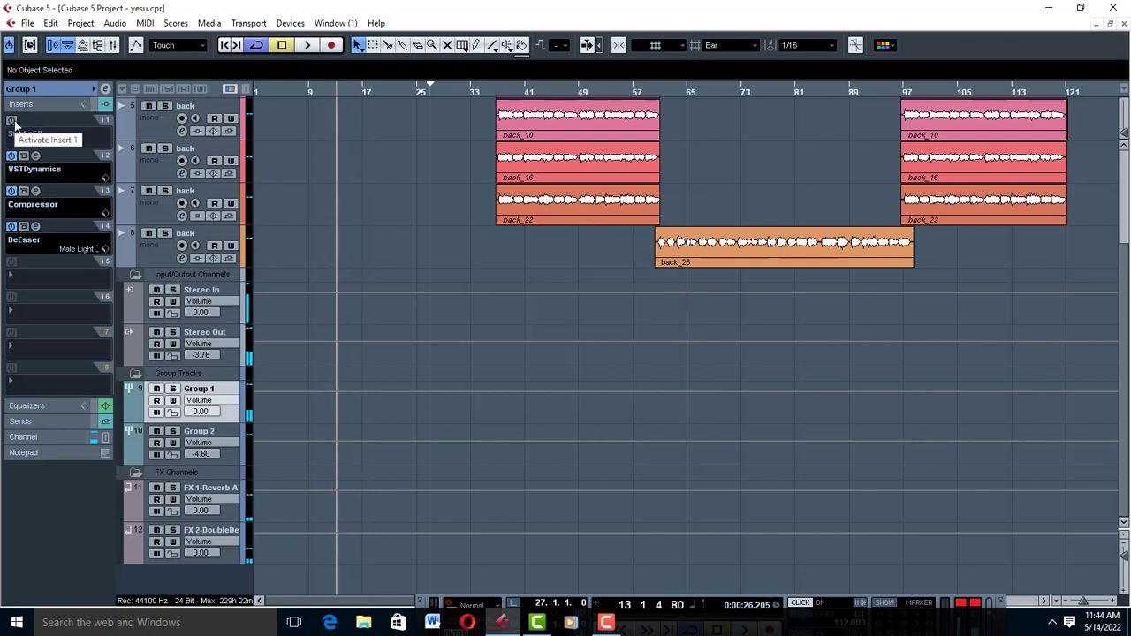
# Reactivate StudioEQ on Group 1 and open its window with playback running
pyautogui.click(17, 121)
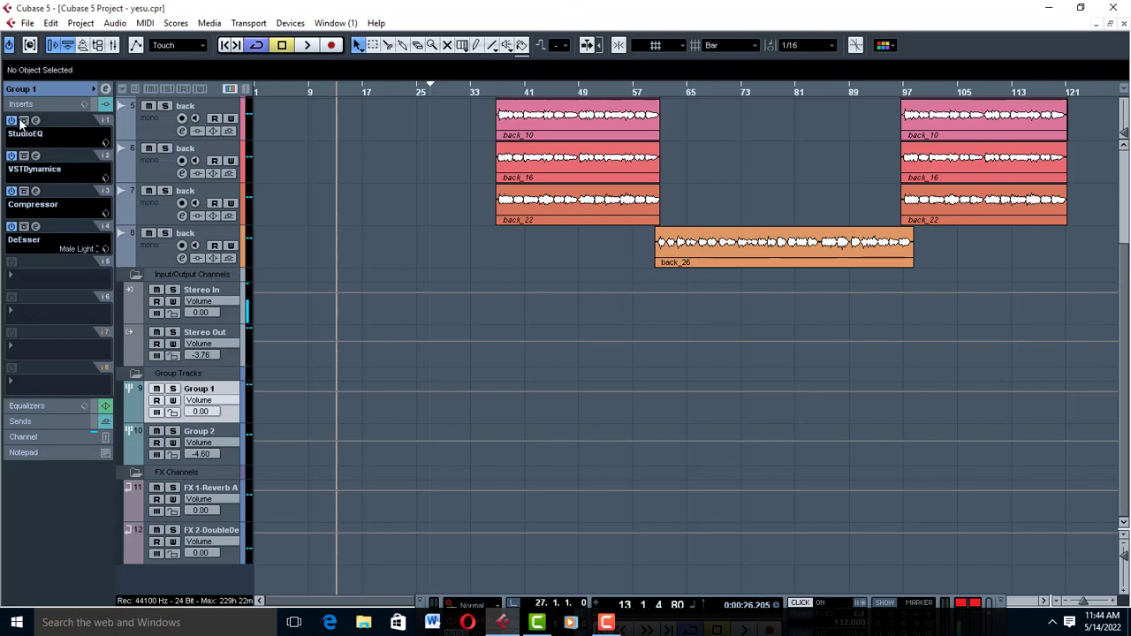
pyautogui.press('space')
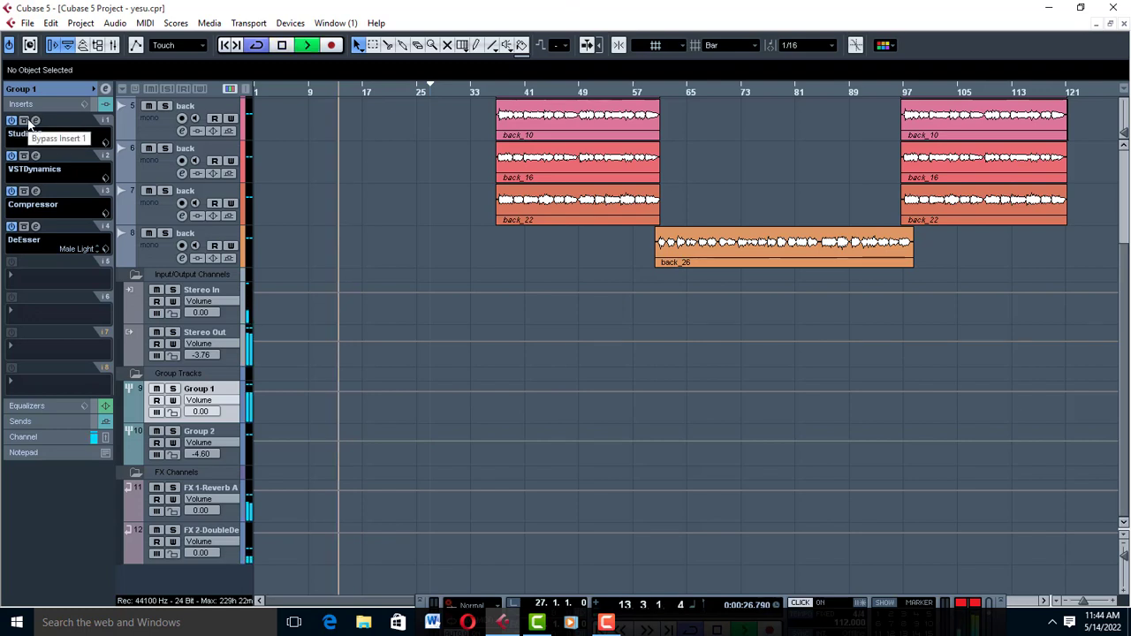
pyautogui.click(35, 121)
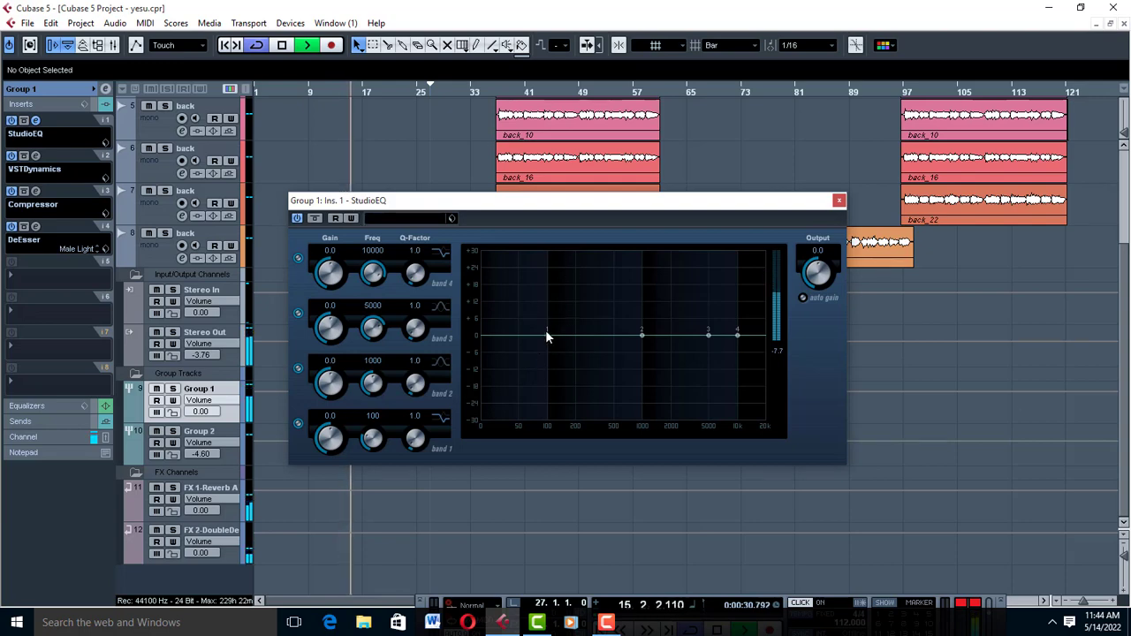
# Set StudioEQ band 1 to a gain of -5.9 at 72 Hz and its filter type to Cut
pyautogui.moveTo(547, 335); pyautogui.dragTo(533, 353)
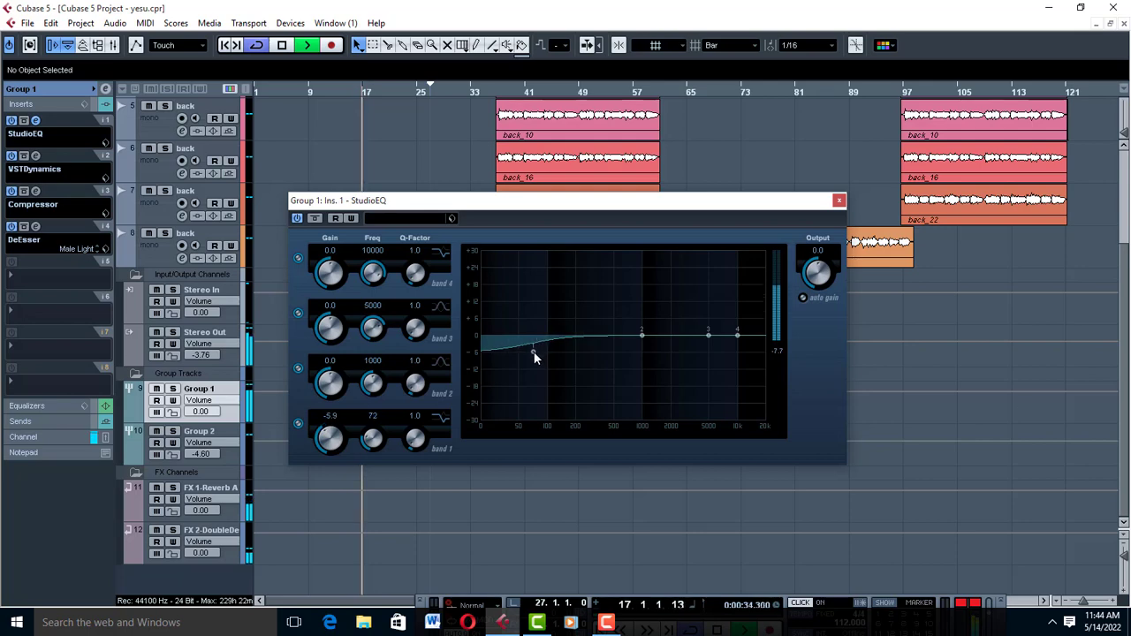
pyautogui.click(437, 420)
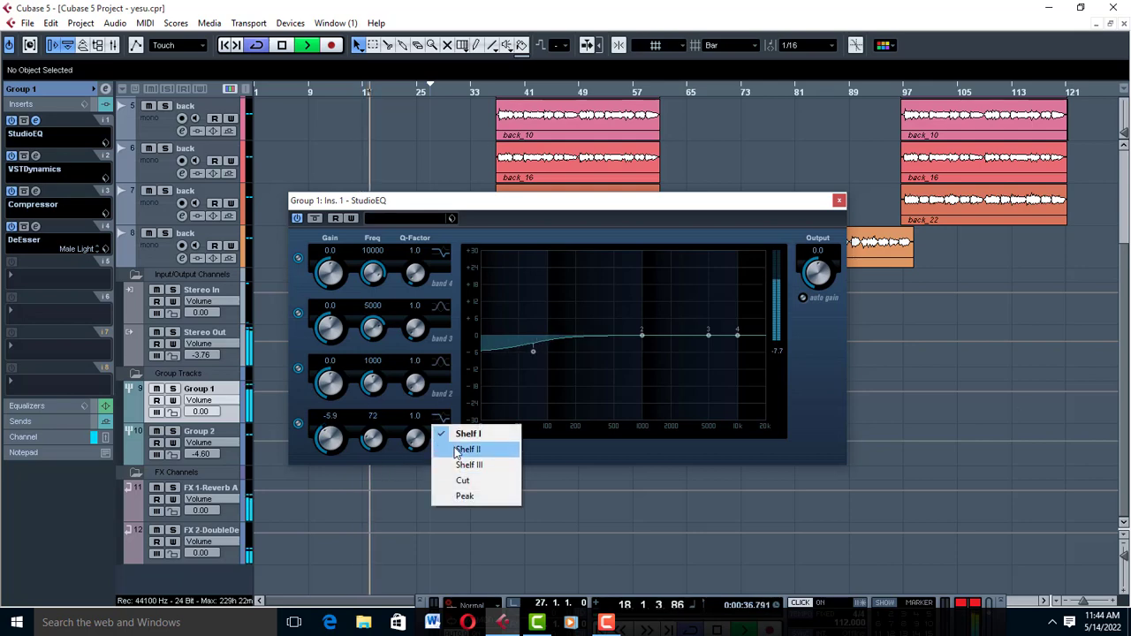
pyautogui.click(467, 450)
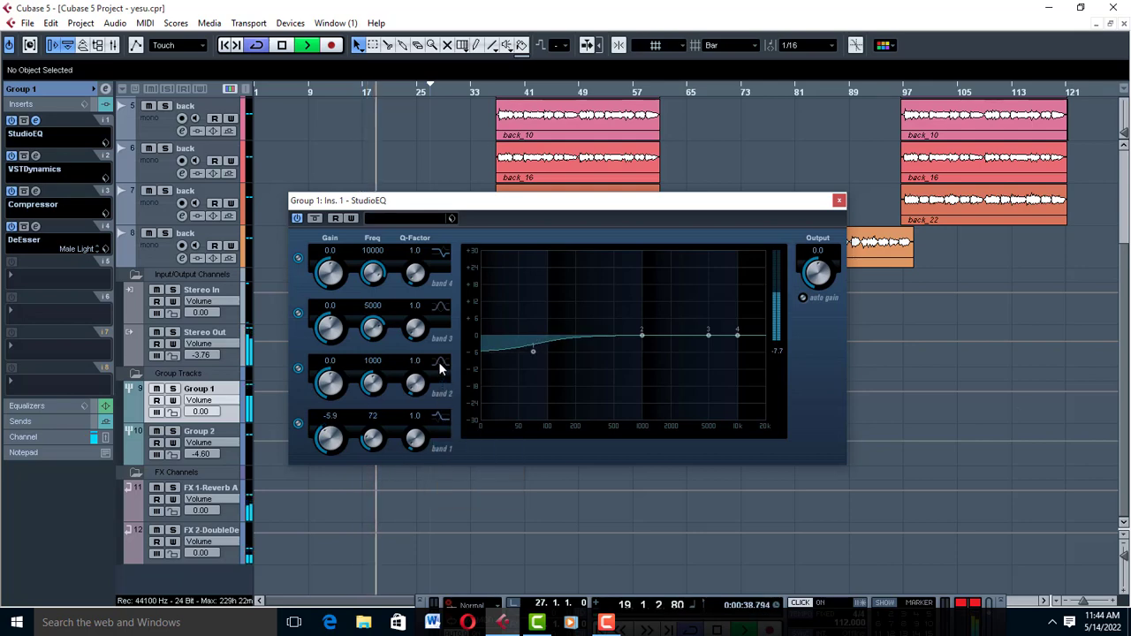
pyautogui.click(443, 418)
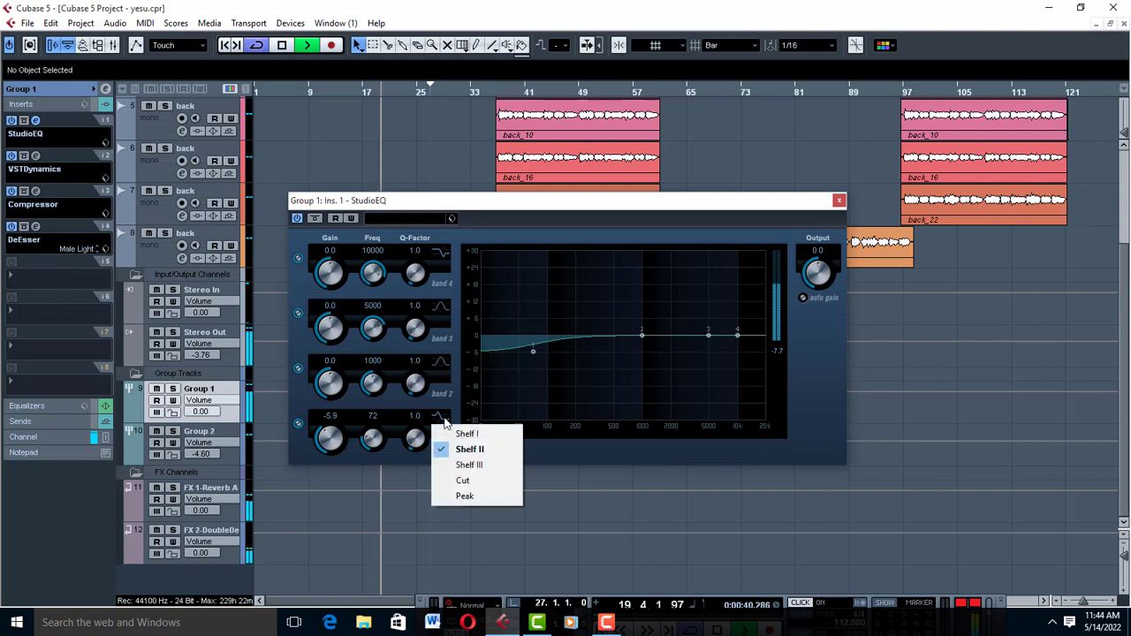
pyautogui.click(462, 480)
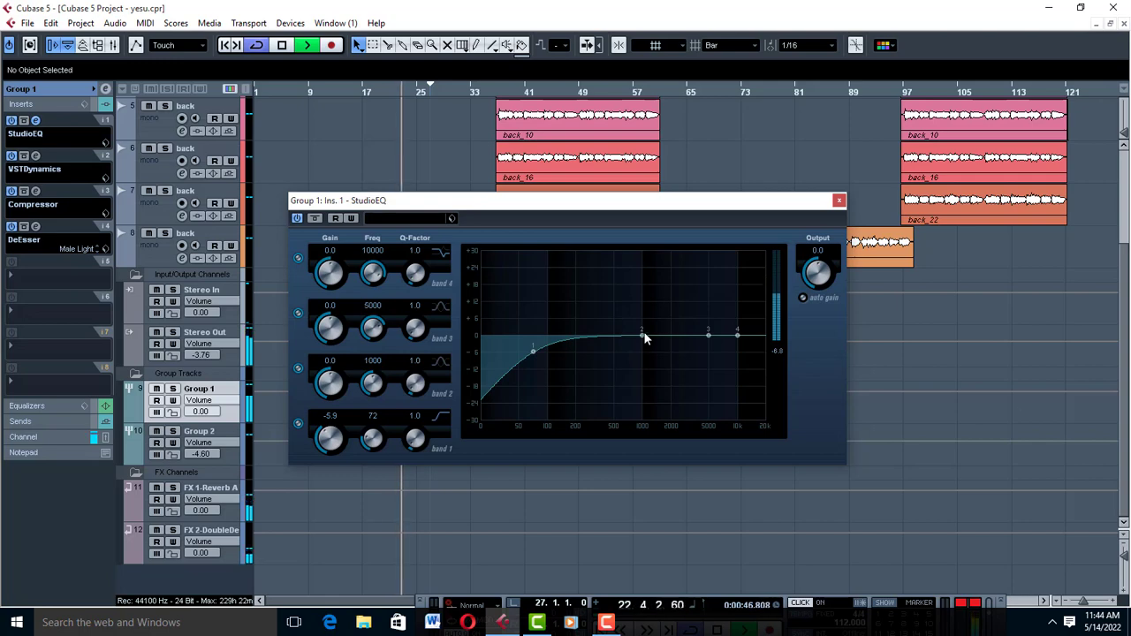
# Boost StudioEQ band 2 to a gain of 4.1 at 205 Hz, stopping playback before the final adjustment
pyautogui.moveTo(641, 335); pyautogui.dragTo(576, 330)
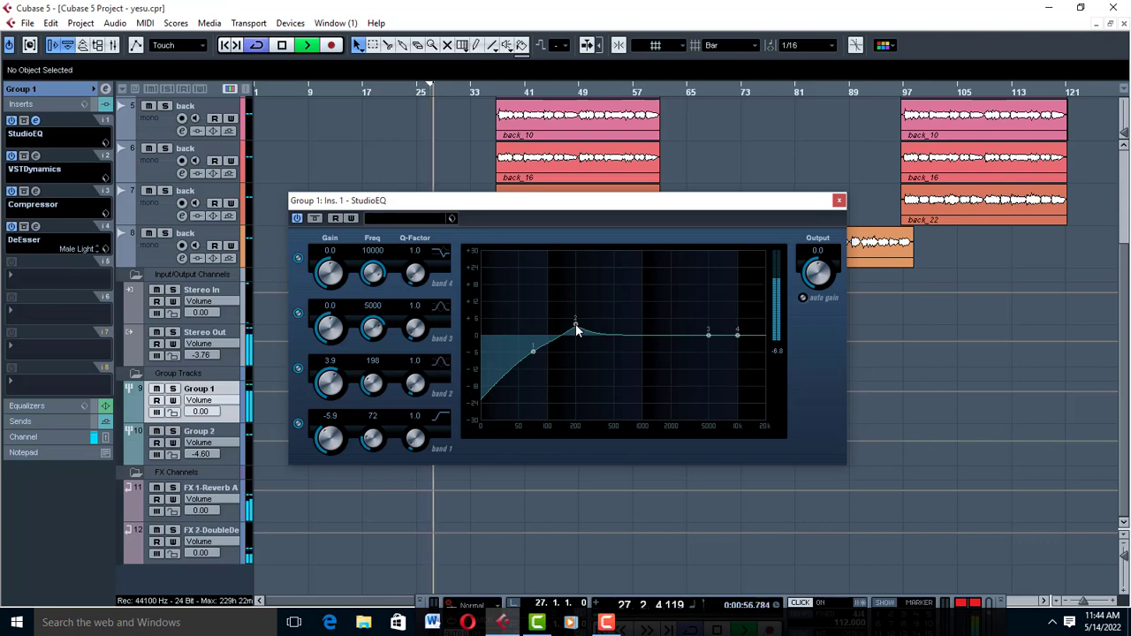
pyautogui.press('space')
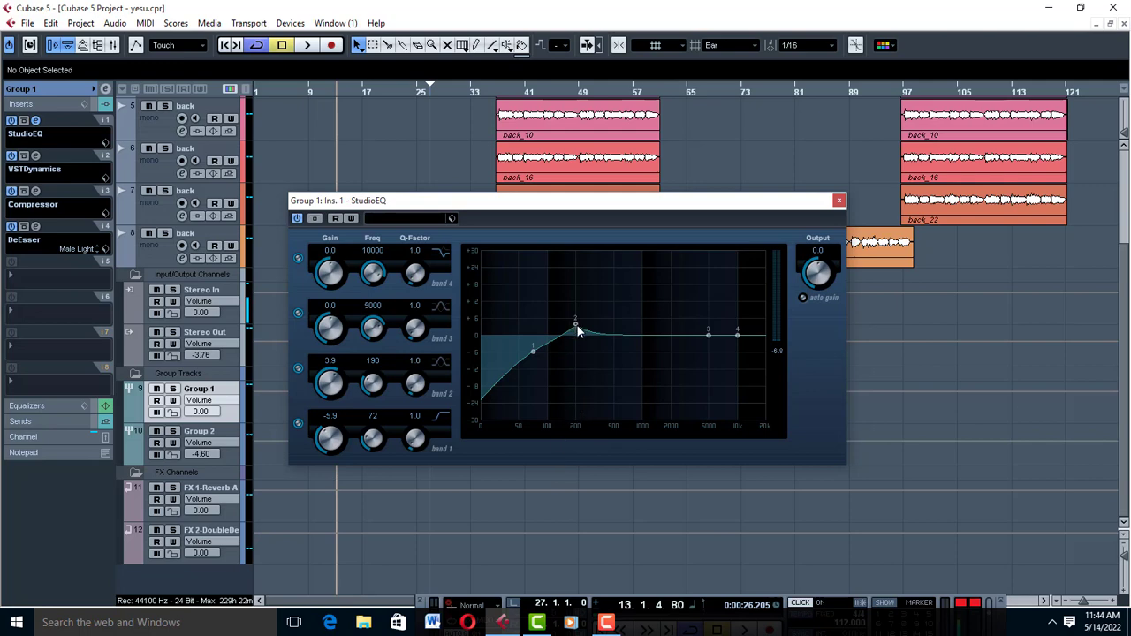
pyautogui.moveTo(576, 326); pyautogui.dragTo(578, 321)
# During playback, set StudioEQ band 3 to 0.1 gain at 5453 Hz and band 4 to 6.2 gain at 7293 Hz
pyautogui.press('space')
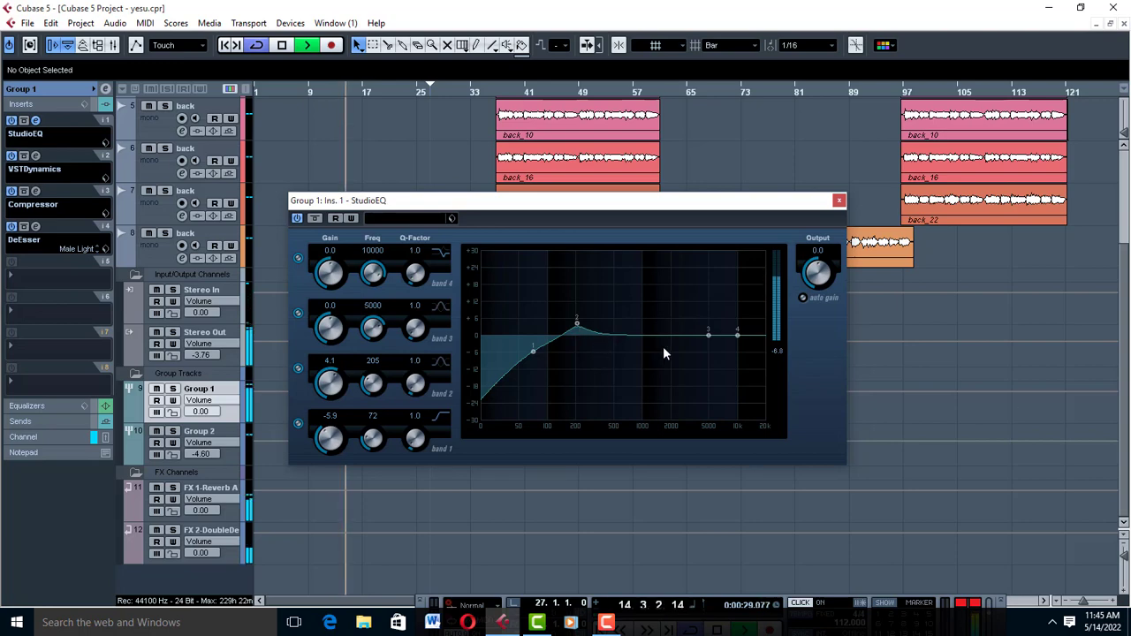
pyautogui.moveTo(709, 336)
pyautogui.mouseDown()
pyautogui.moveTo(734, 323)
pyautogui.moveTo(714, 335)
pyautogui.mouseUp()
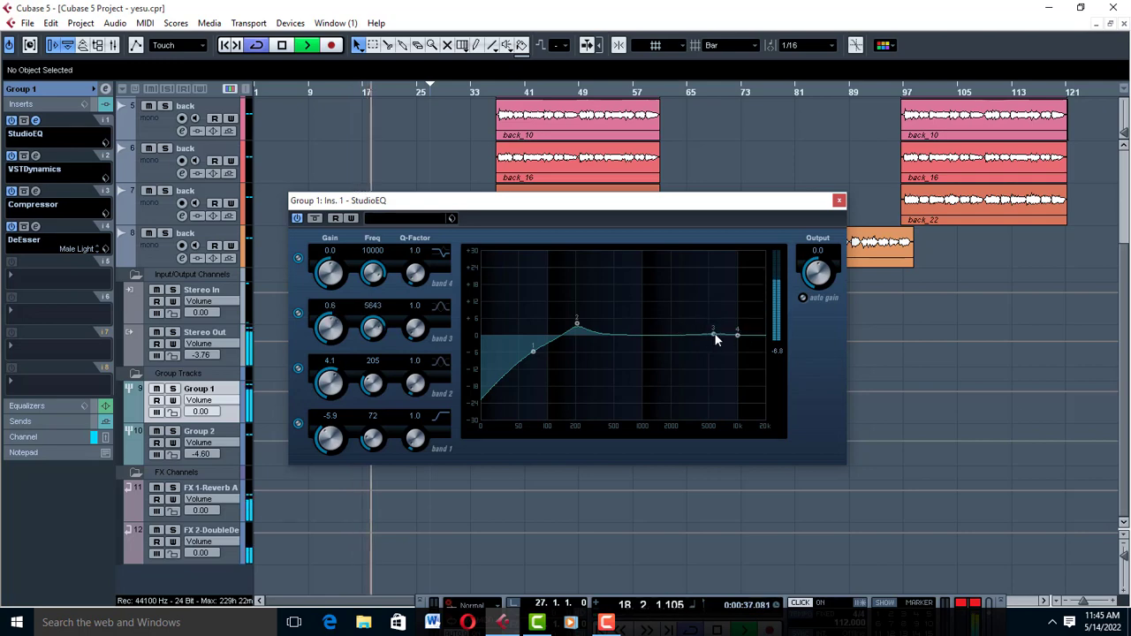
pyautogui.moveTo(715, 336)
pyautogui.mouseDown()
pyautogui.moveTo(737, 323)
pyautogui.moveTo(724, 324)
pyautogui.mouseUp()
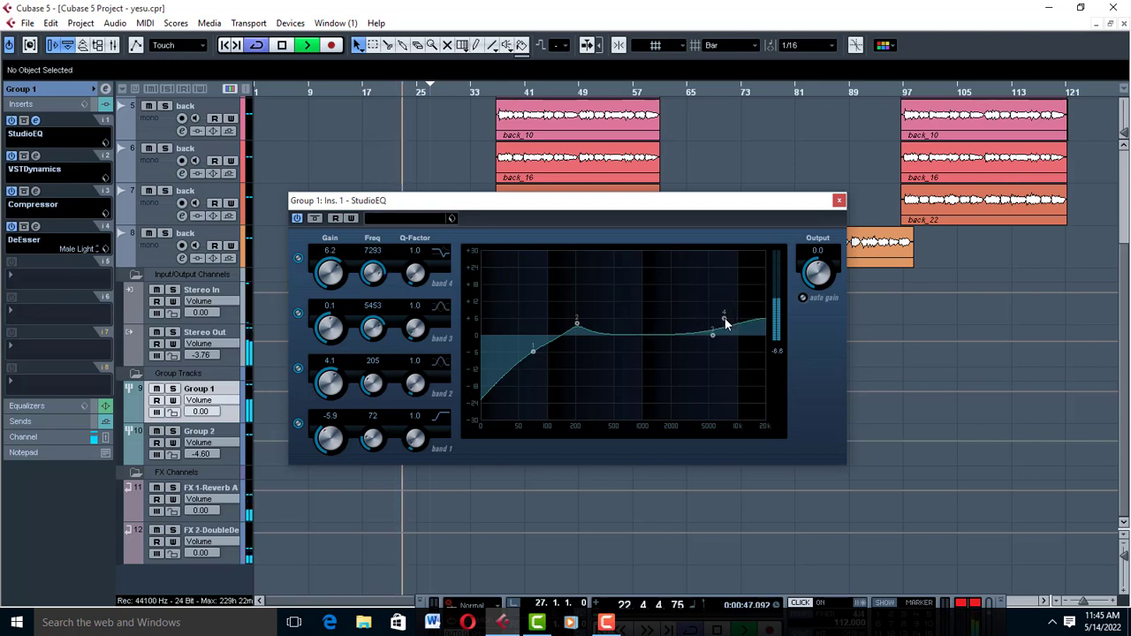
pyautogui.press('space')
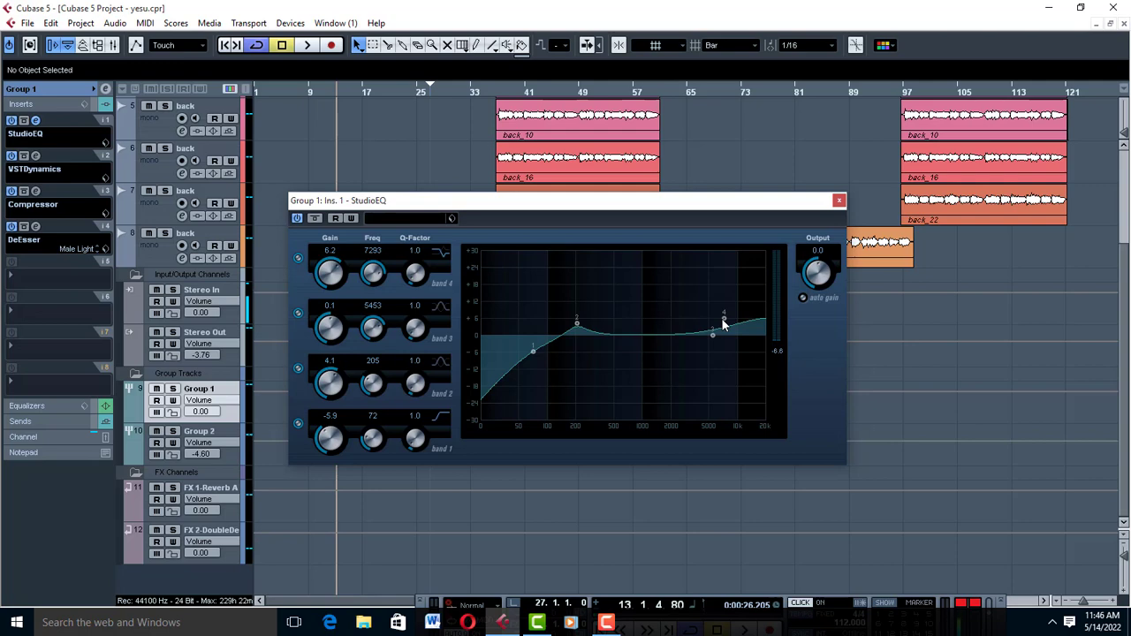
# Cut StudioEQ band 3 to a gain of -2.9 at 970 Hz during playback and audition the section again
pyautogui.press('space')
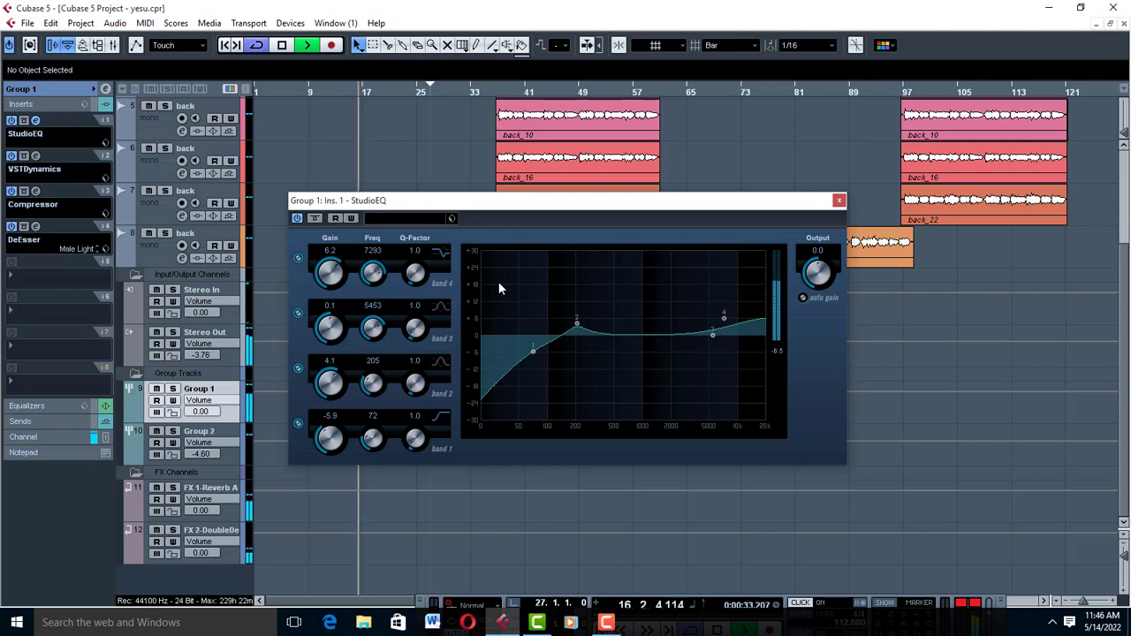
pyautogui.click(713, 334)
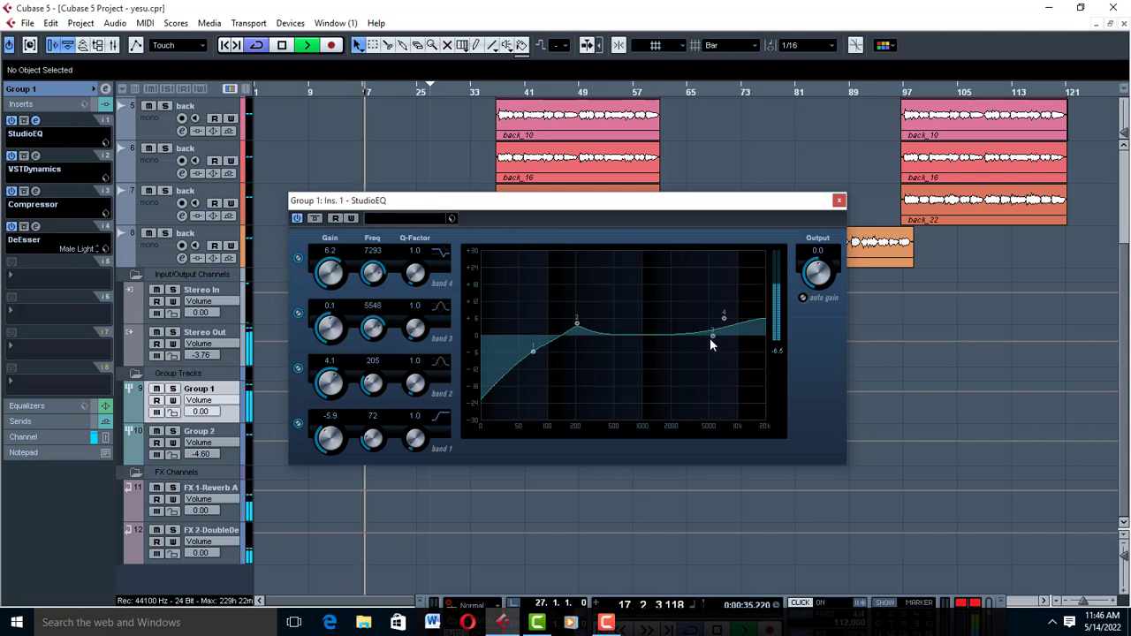
pyautogui.moveTo(709, 338); pyautogui.dragTo(641, 344)
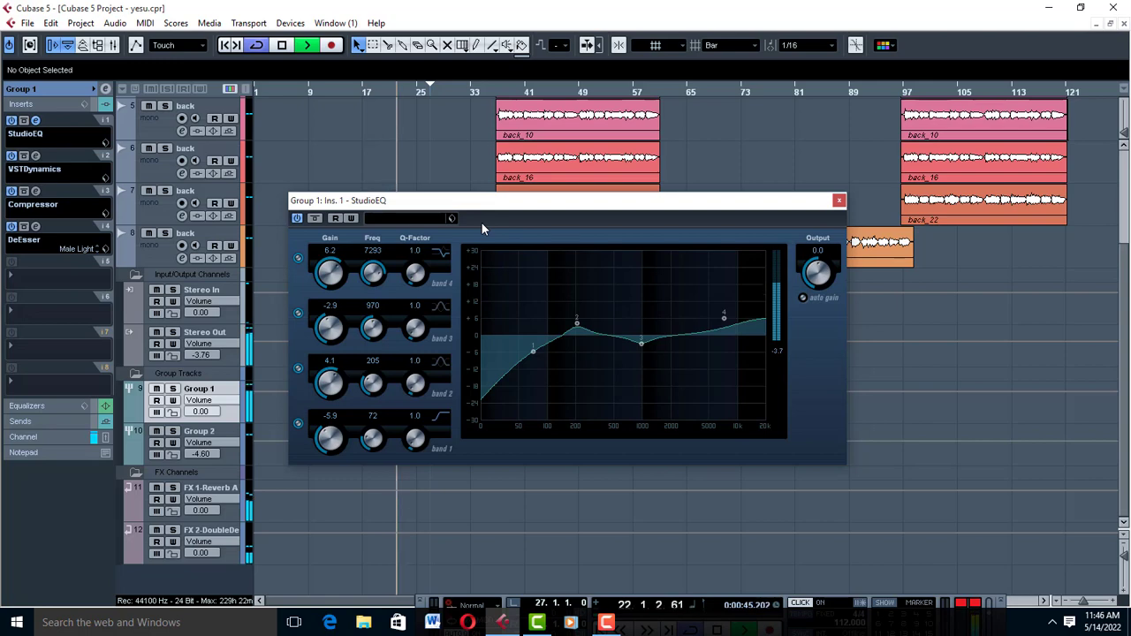
pyautogui.press('space')
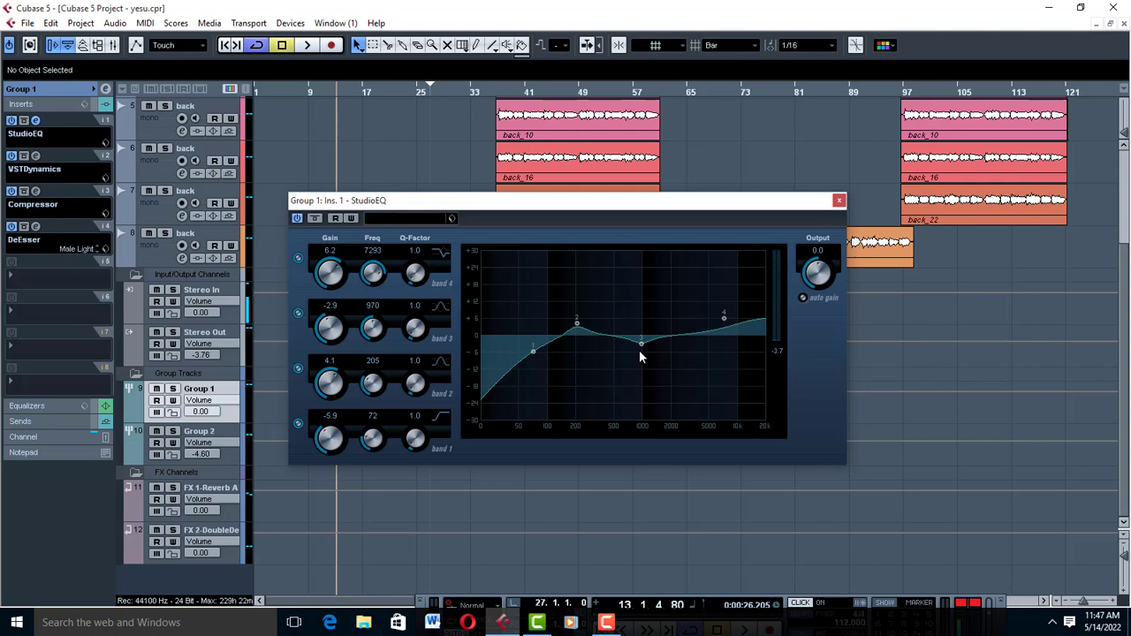
pyautogui.press('space')
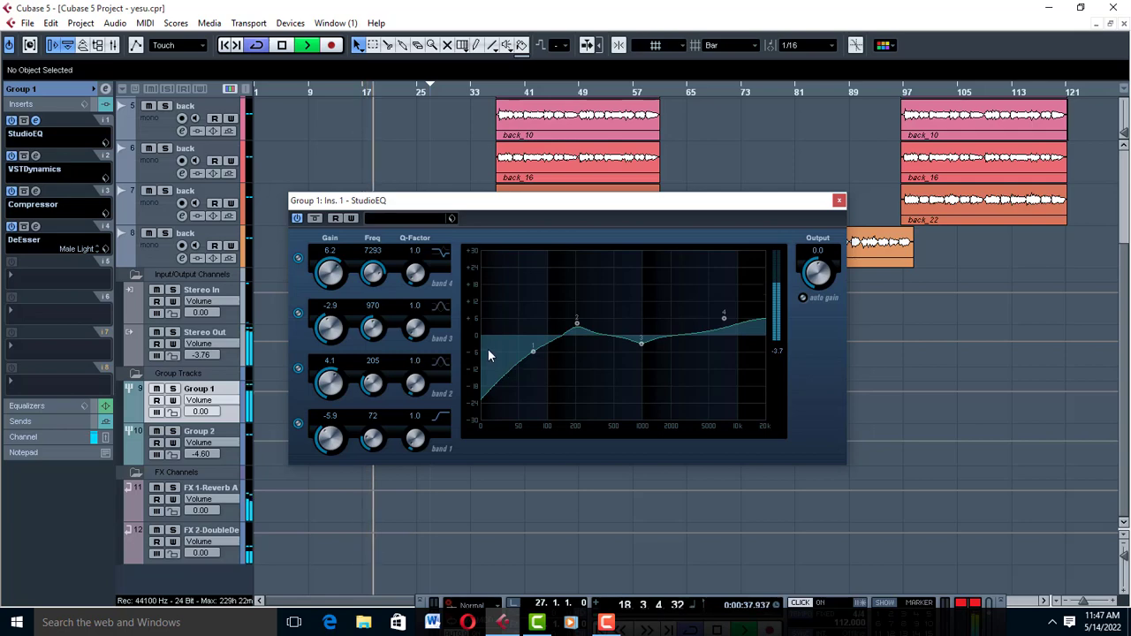
pyautogui.press('space')
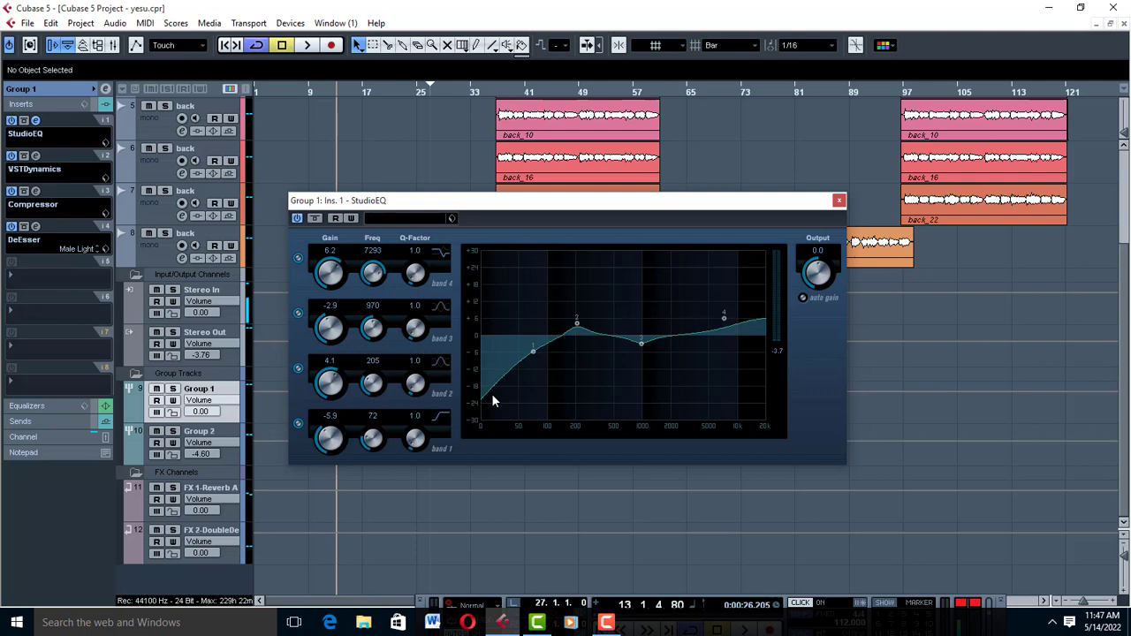
# Restart playback and raise the StudioEQ Output to 2.4
pyautogui.press('space')
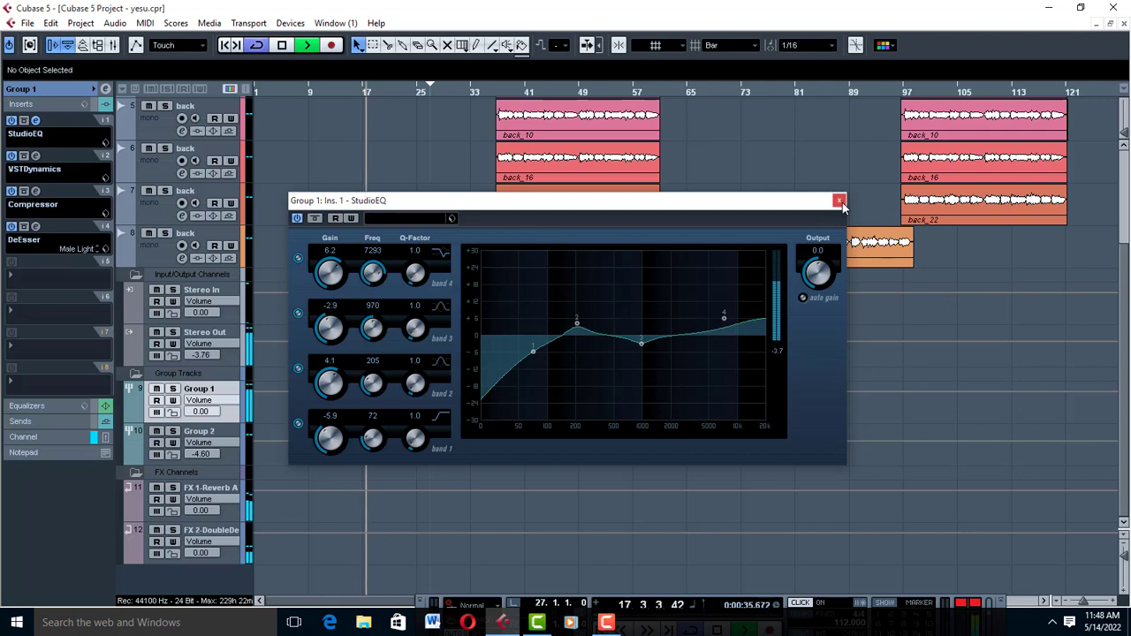
pyautogui.moveTo(813, 268); pyautogui.dragTo(813, 287)
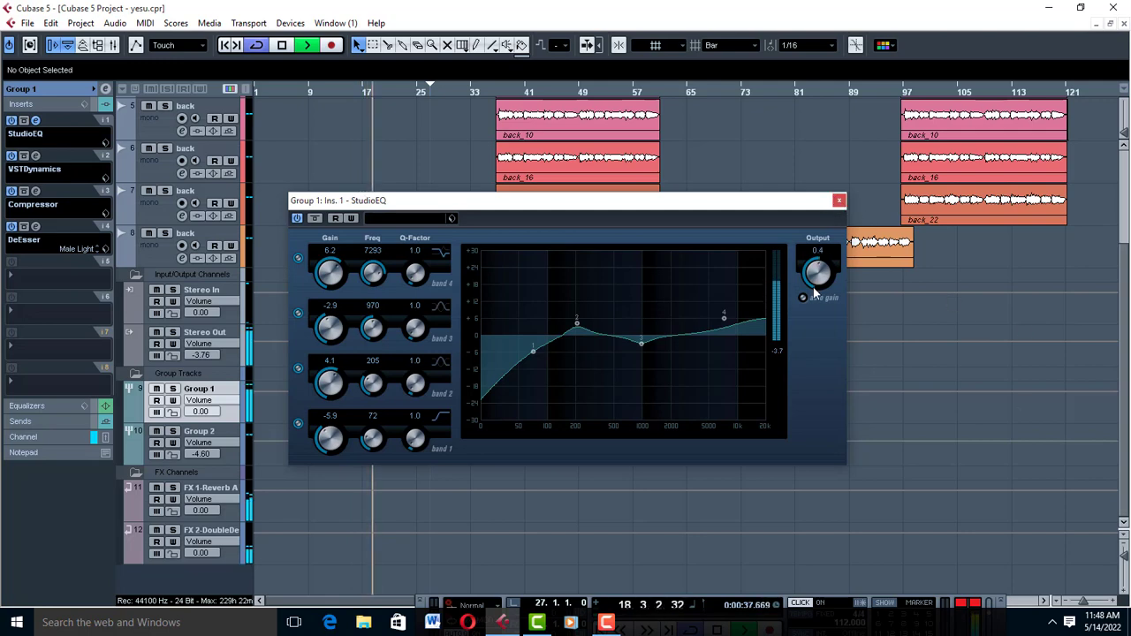
pyautogui.scroll(4, 813, 287)
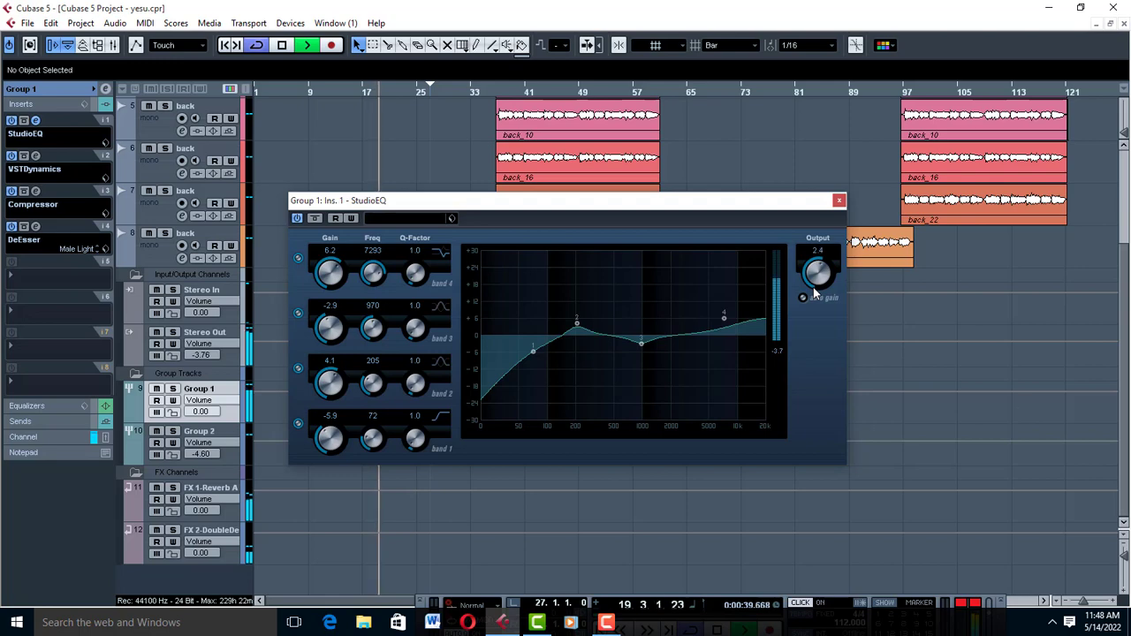
# Raise the StudioEQ Output to 2.5, replay the section to check it, then close StudioEQ and stop playback
pyautogui.scroll(1, 813, 287)
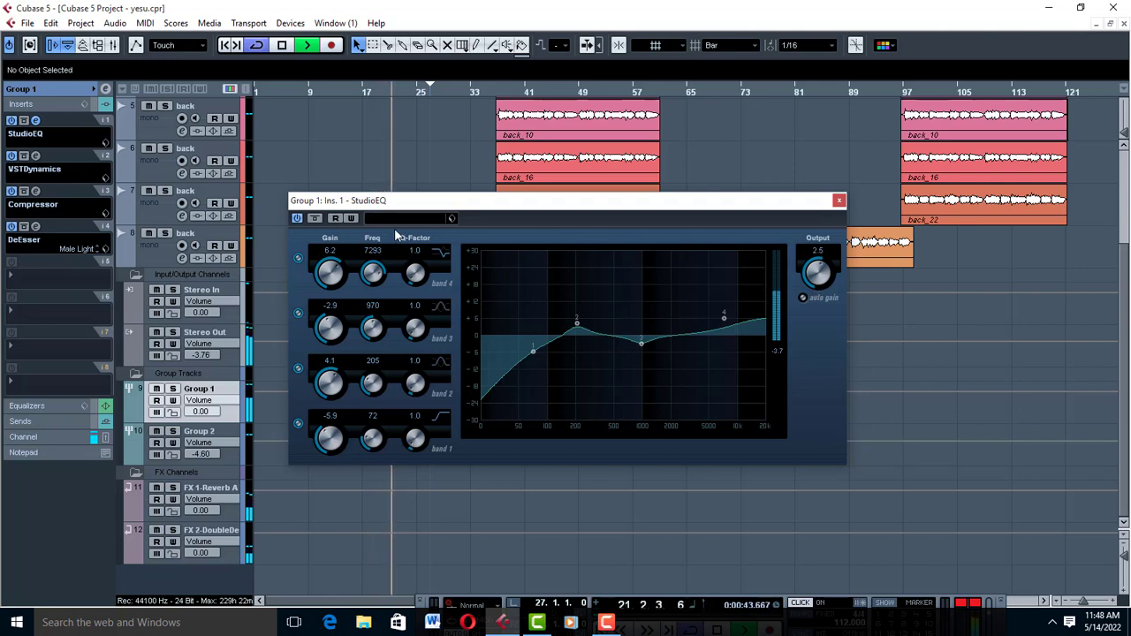
pyautogui.press('space')
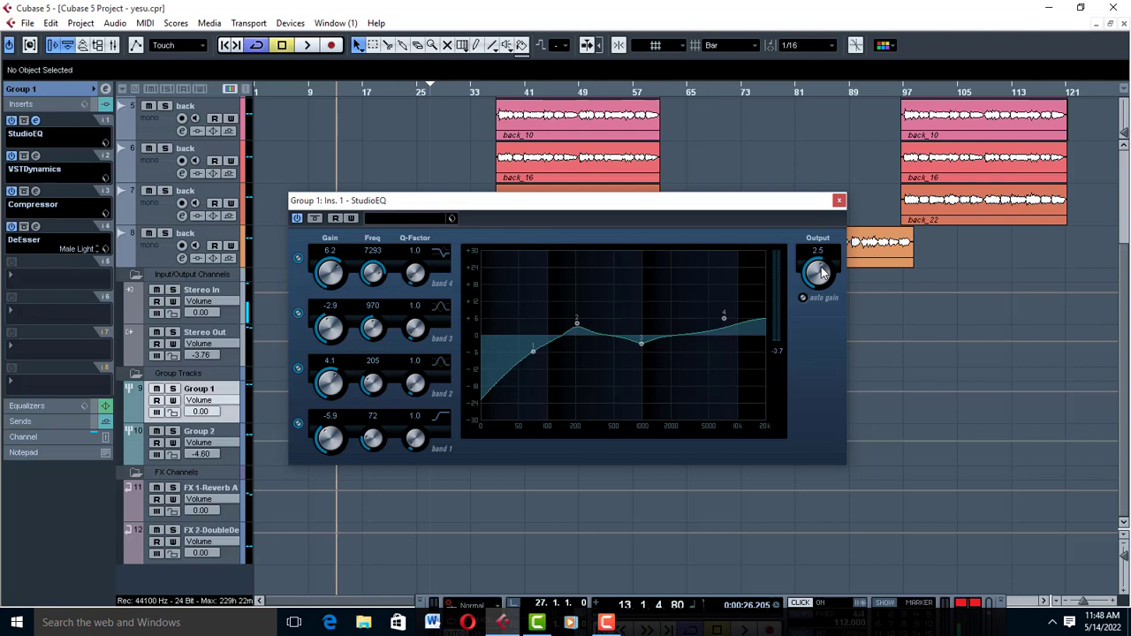
pyautogui.press('space')
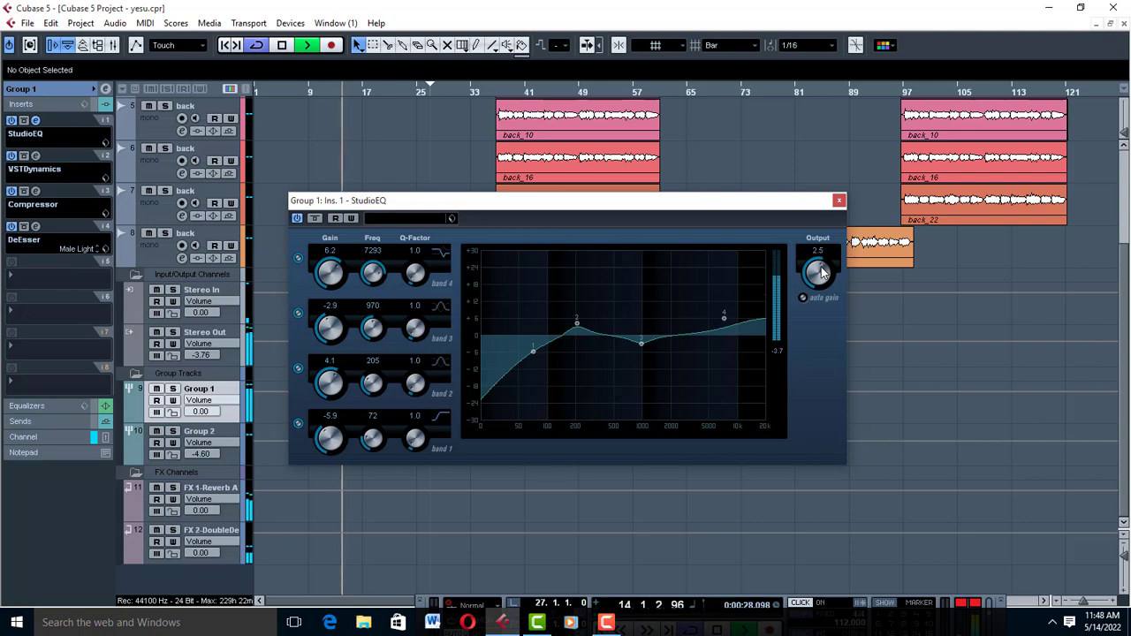
pyautogui.click(835, 200)
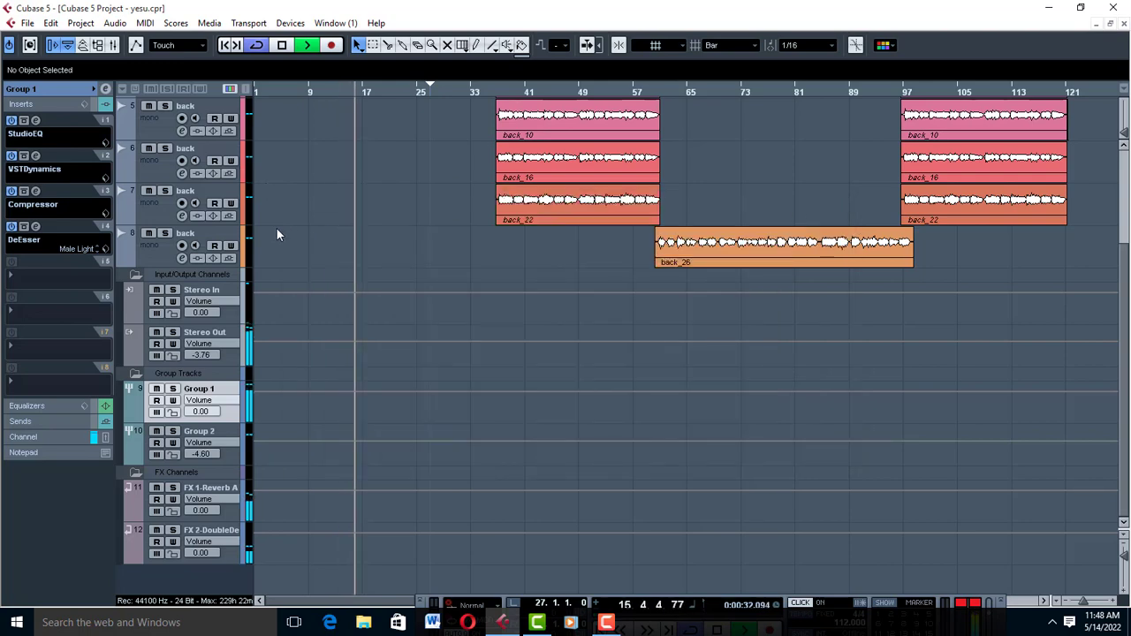
pyautogui.press('space')
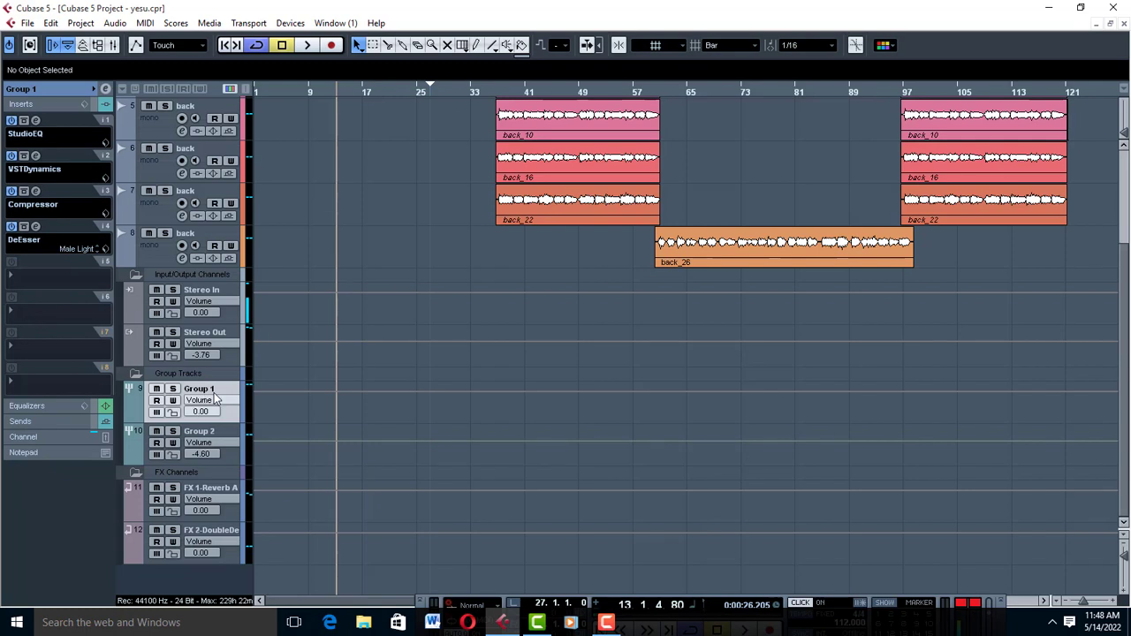
# Set Group 1's FX 1-Reverb A send to -15.57 with the FX 2-DoubleDelay send switched off, and audition the vocal
pyautogui.click(21, 423)
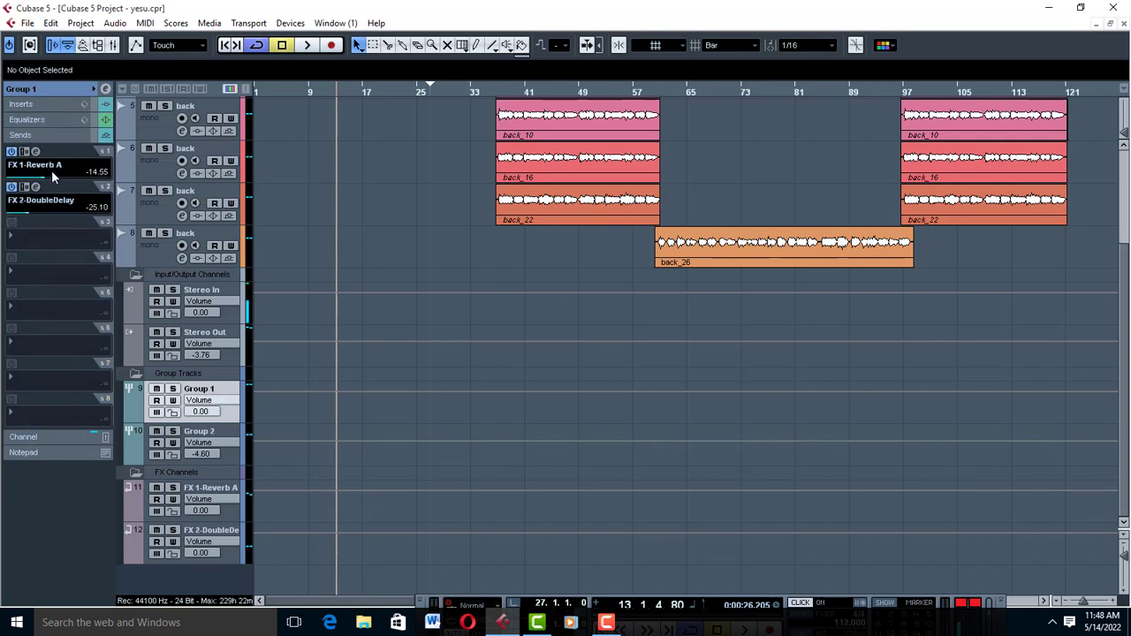
pyautogui.click(36, 152)
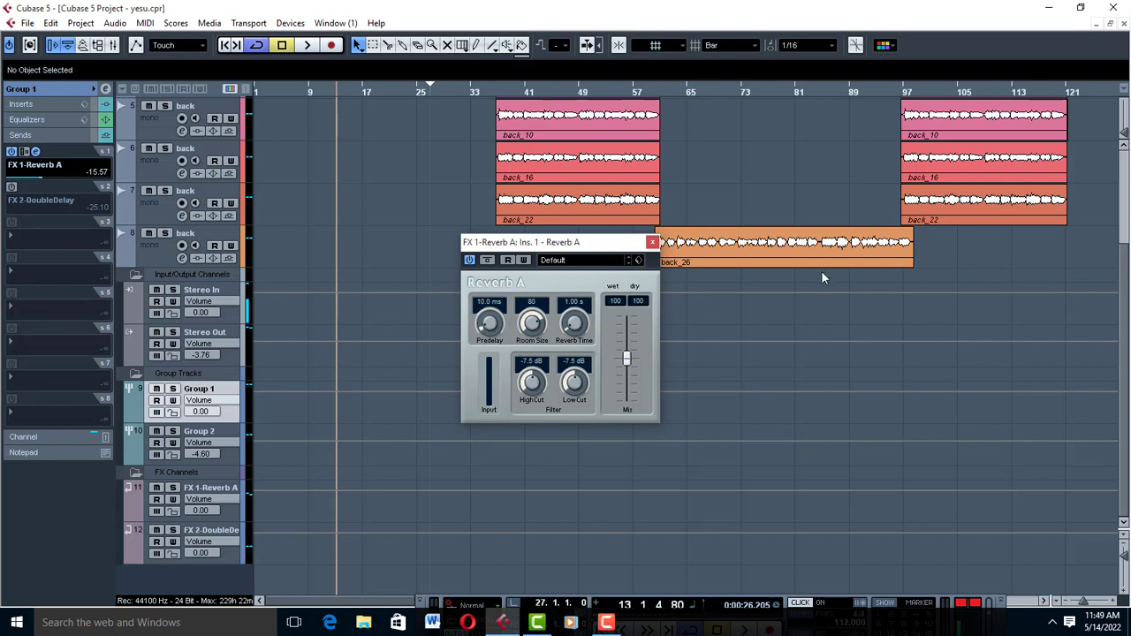
pyautogui.press('space')
pyautogui.click(652, 242)
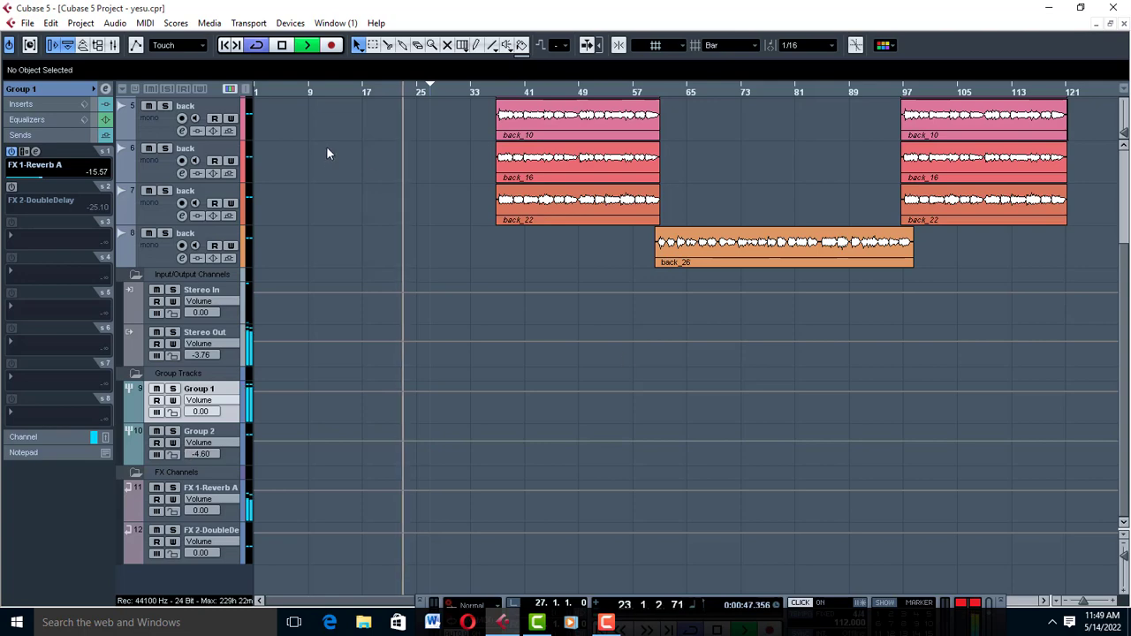
pyautogui.scroll(4, 269, 242)
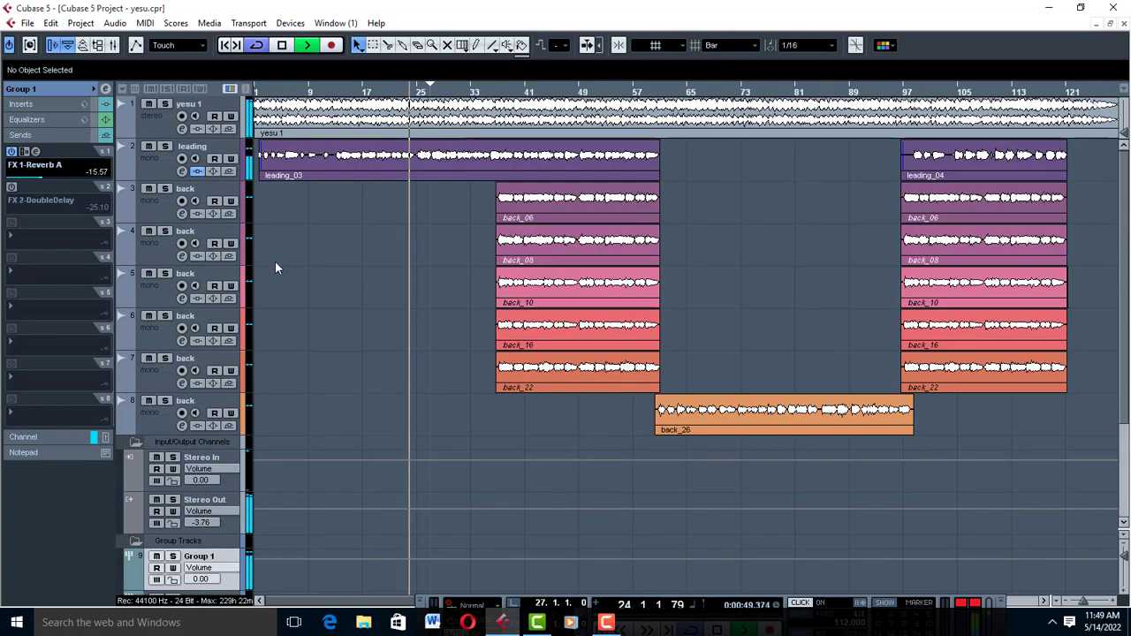
pyautogui.press('space')
# During playback, turn off auto make-up in Group 1's VSTDynamics compressor and set its Make-Up to 6.0
pyautogui.scroll(-4, 298, 233)
pyautogui.click(25, 104)
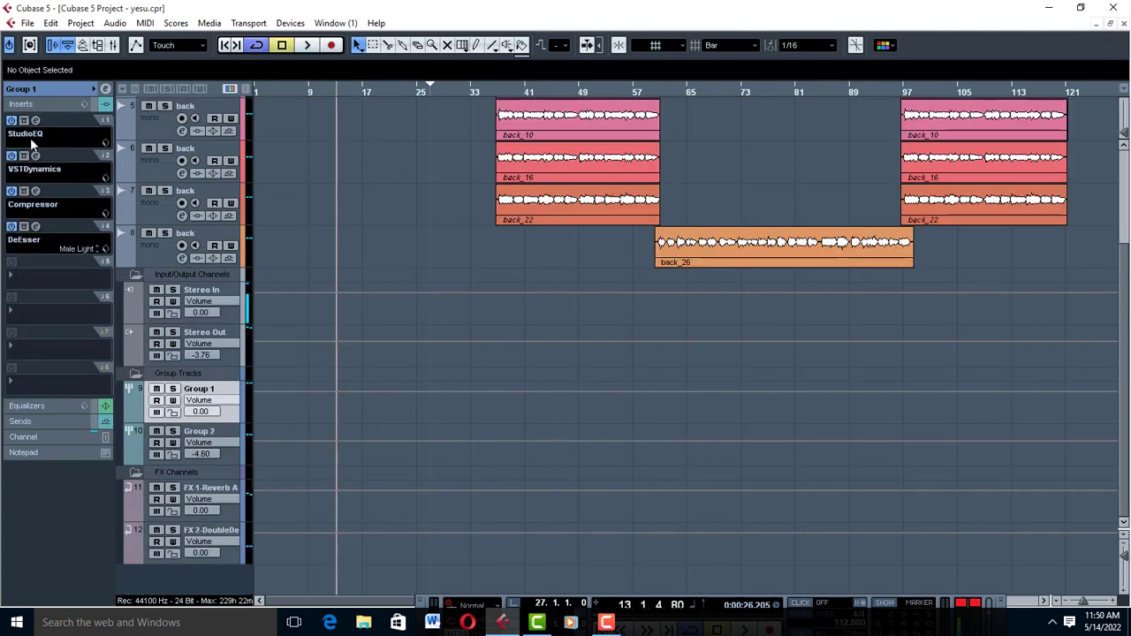
pyautogui.click(36, 156)
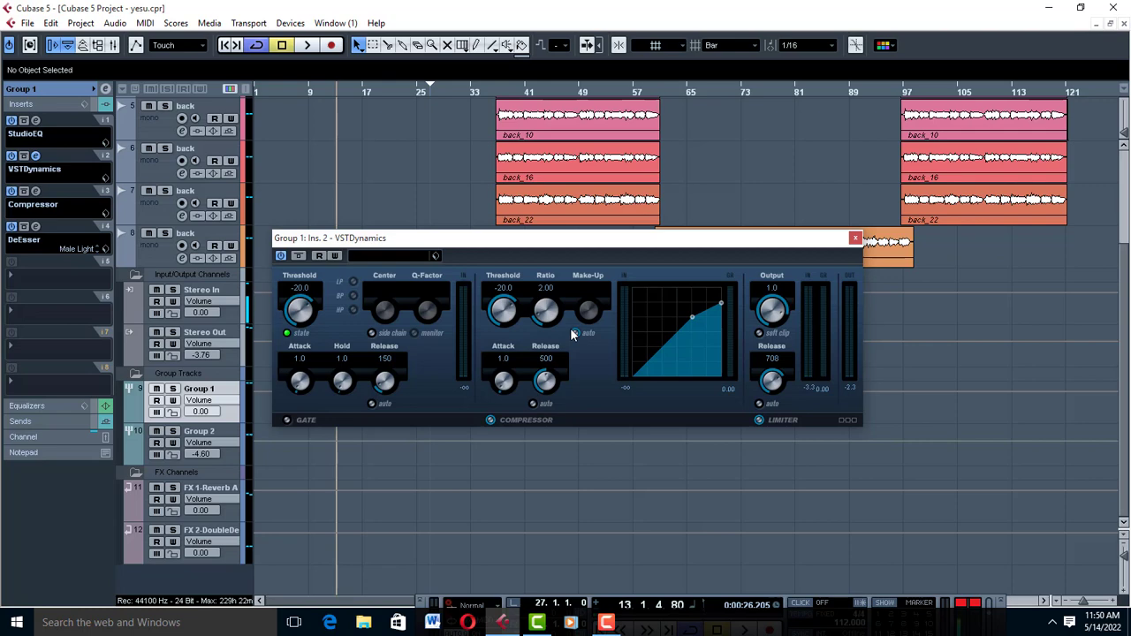
pyautogui.press('space')
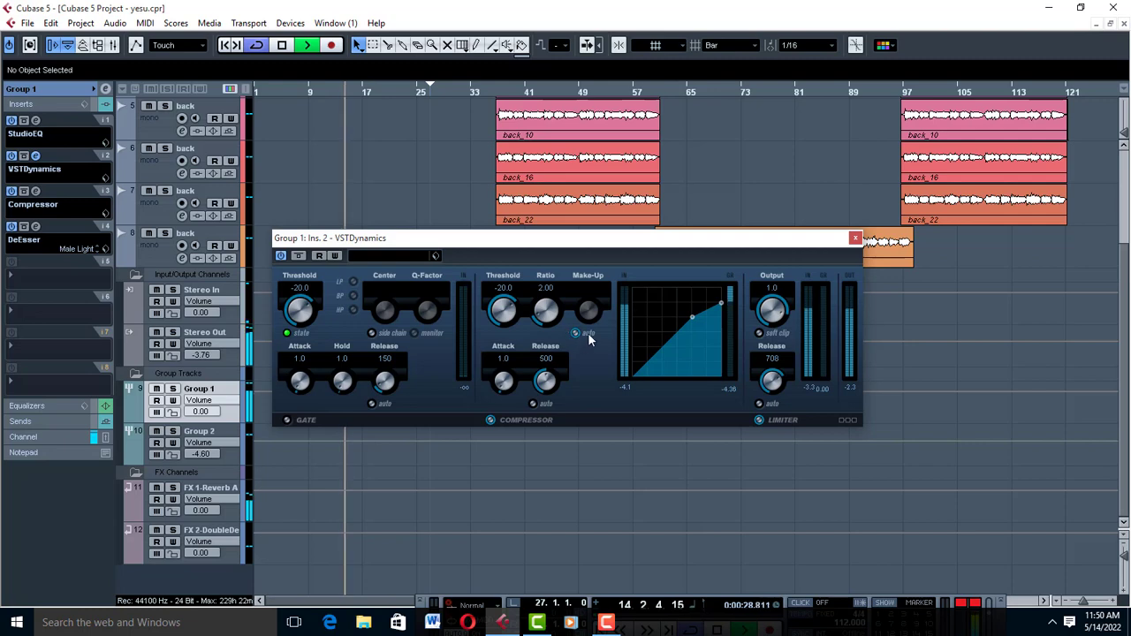
pyautogui.click(578, 332)
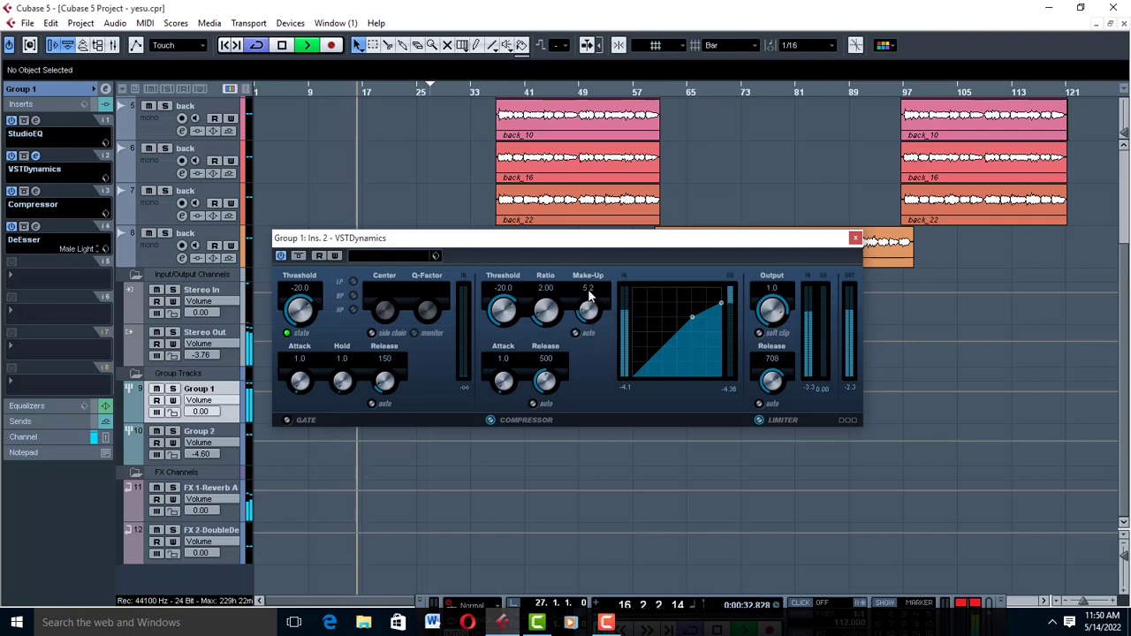
pyautogui.moveTo(587, 315); pyautogui.dragTo(586, 311)
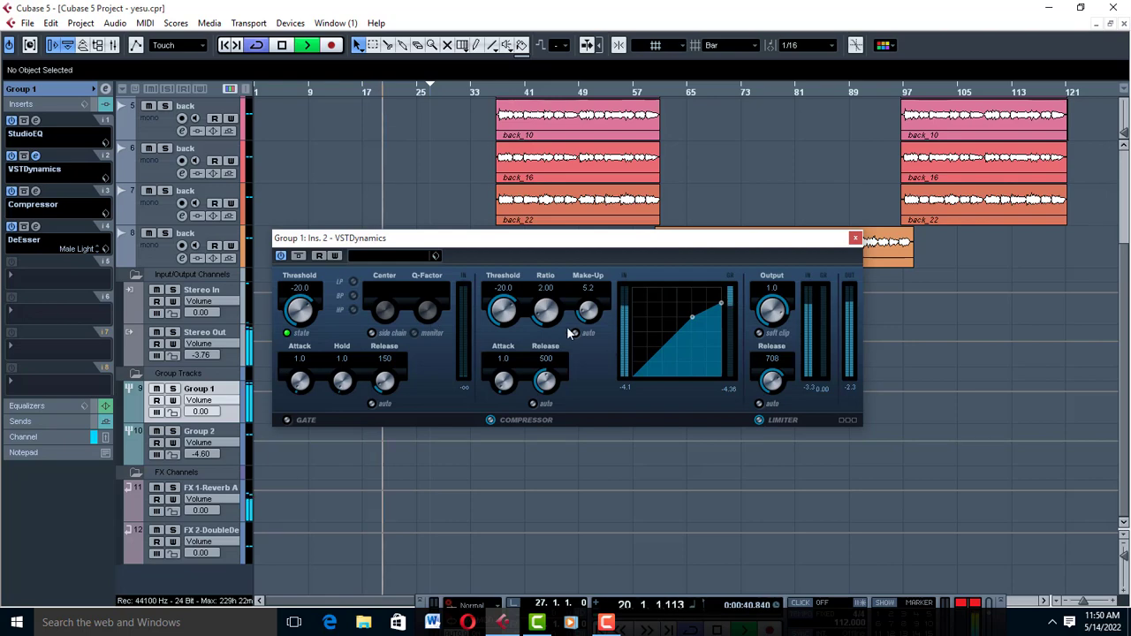
pyautogui.moveTo(589, 314); pyautogui.dragTo(589, 307)
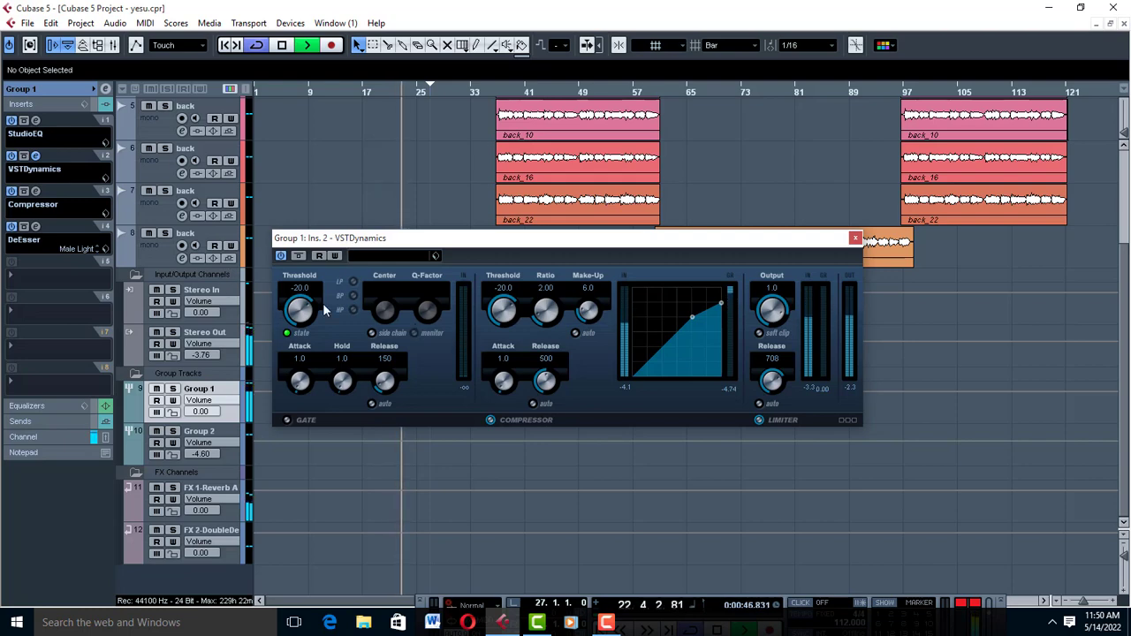
# Set the VSTDynamics compressor Threshold to -22.0 and Make-Up to 6.5, replay the section and close the plug-in
pyautogui.moveTo(503, 311); pyautogui.dragTo(503, 313)
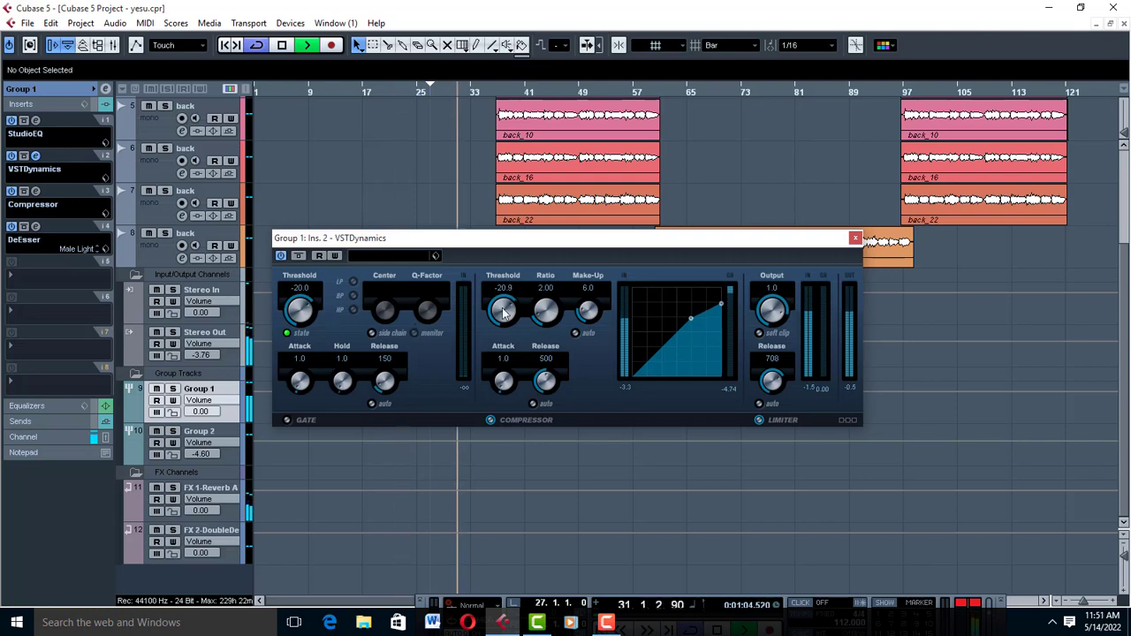
pyautogui.scroll(-3, 504, 313)
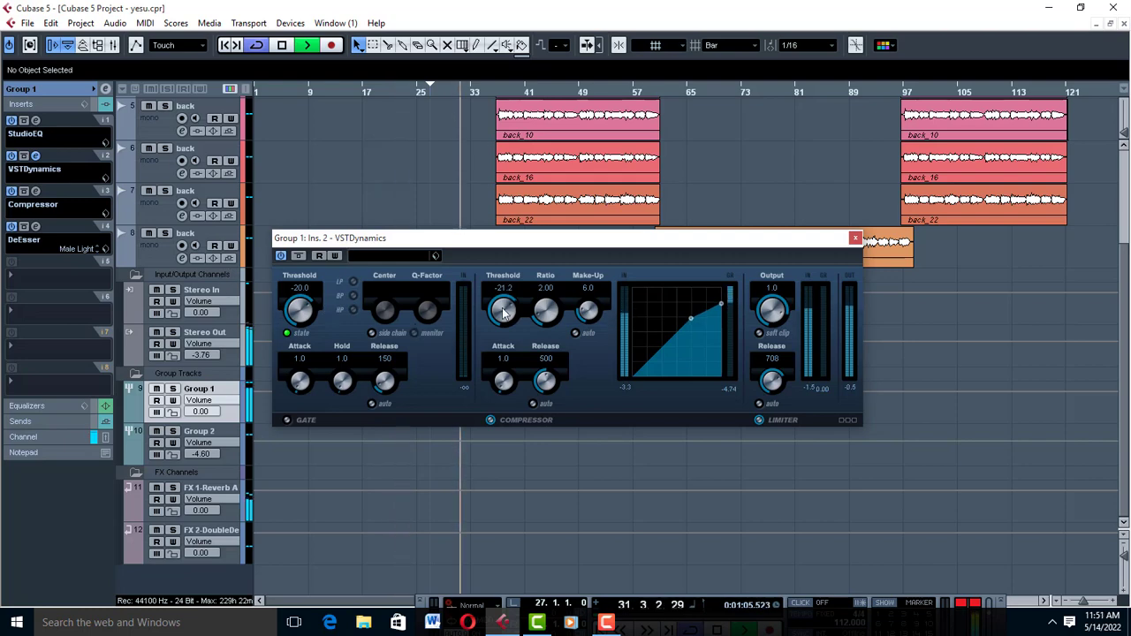
pyautogui.scroll(-2, 503, 313)
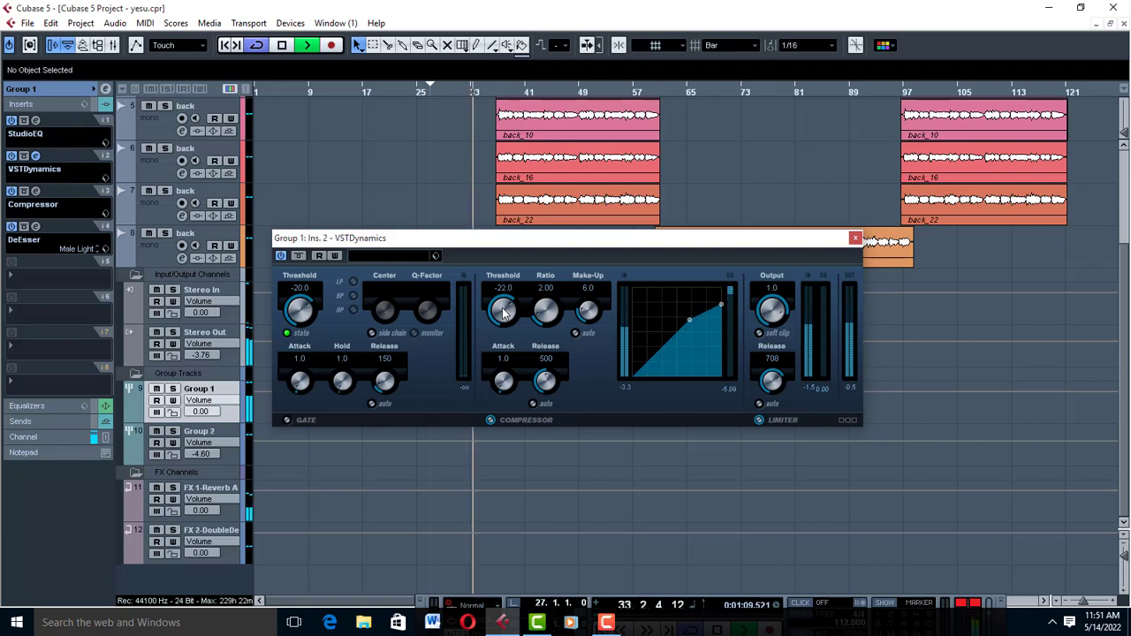
pyautogui.scroll(1, 586, 315)
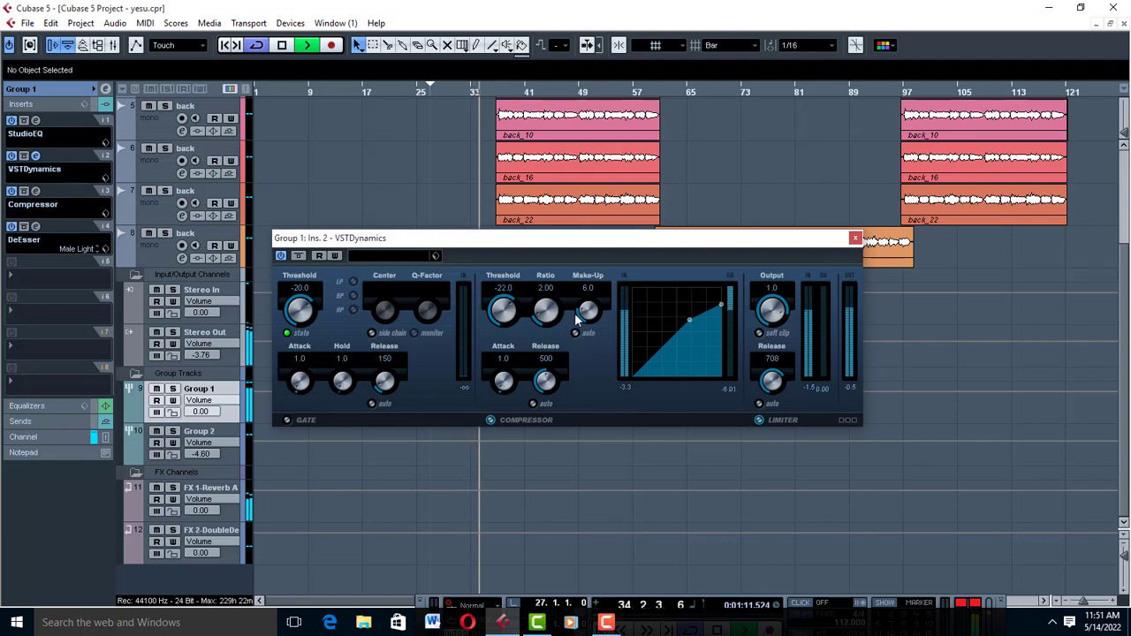
pyautogui.scroll(2, 586, 315)
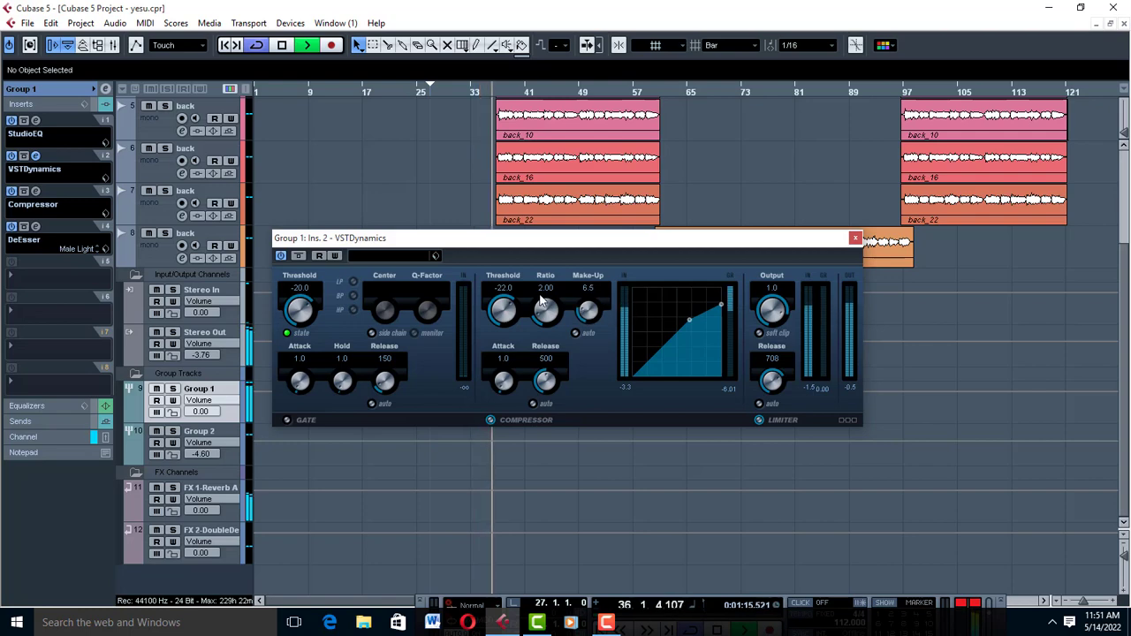
pyautogui.press('space')
pyautogui.press('space')
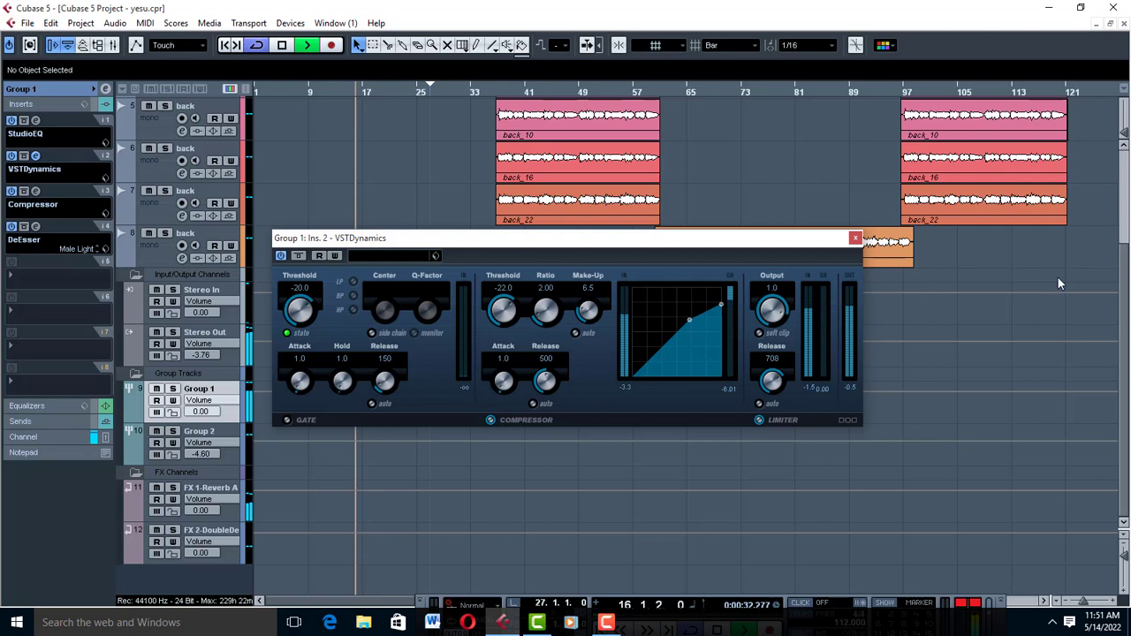
pyautogui.click(855, 239)
pyautogui.press('space')
# Enable EQ band 3 on the yesu 1 track and cut it to -1.6 at 5006 Hz during playback
pyautogui.scroll(4, 325, 205)
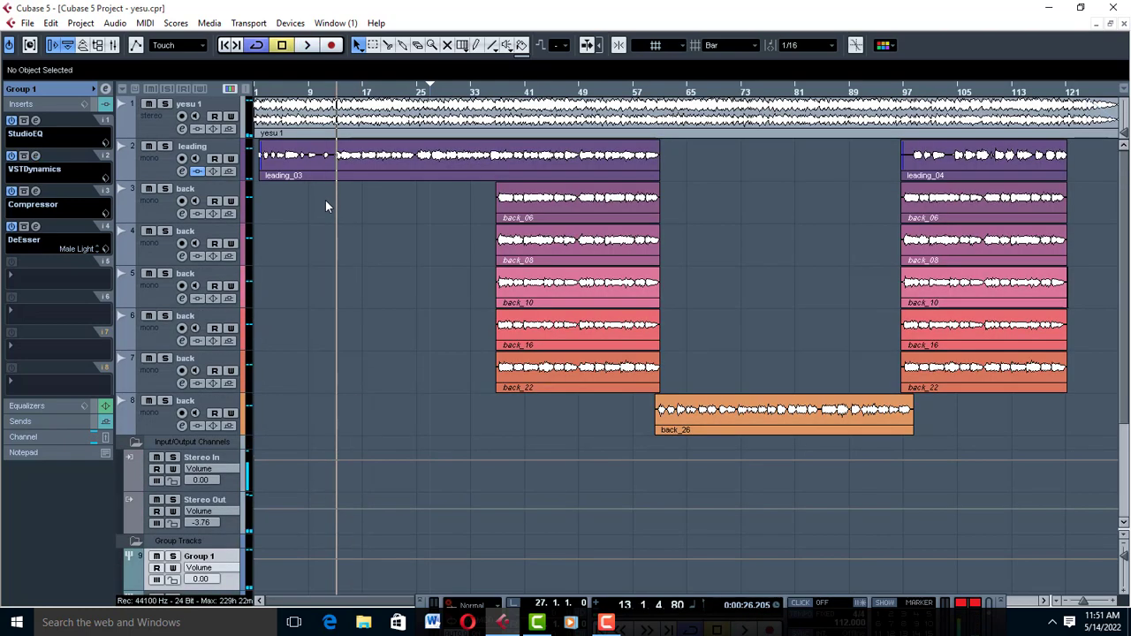
pyautogui.click(182, 129)
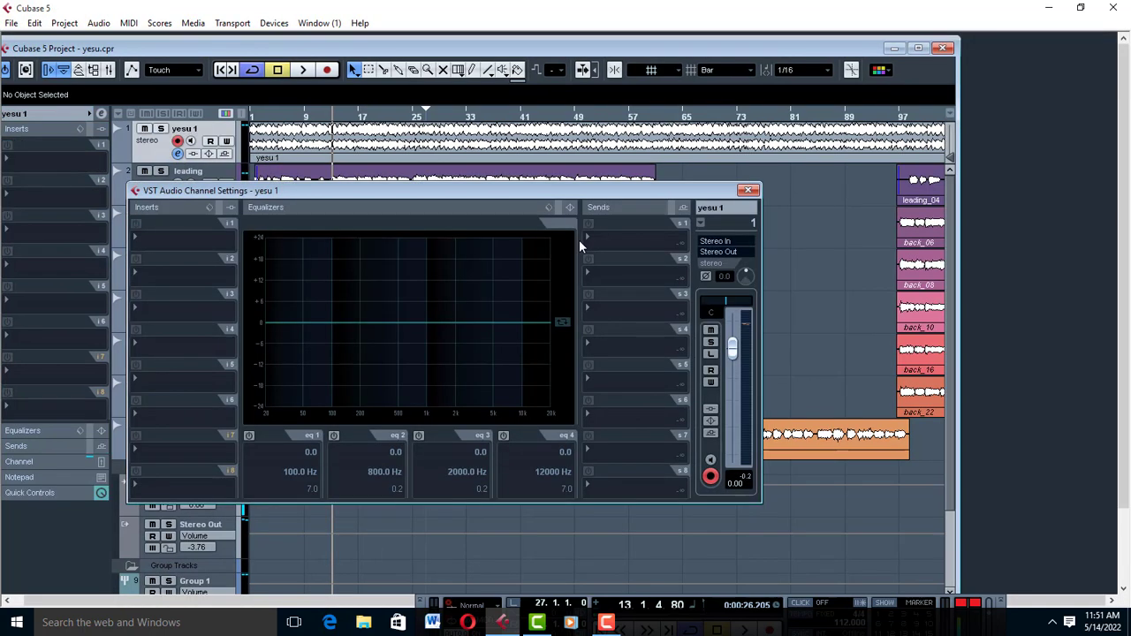
pyautogui.click(418, 435)
pyautogui.moveTo(456, 325); pyautogui.dragTo(455, 297)
pyautogui.press('space')
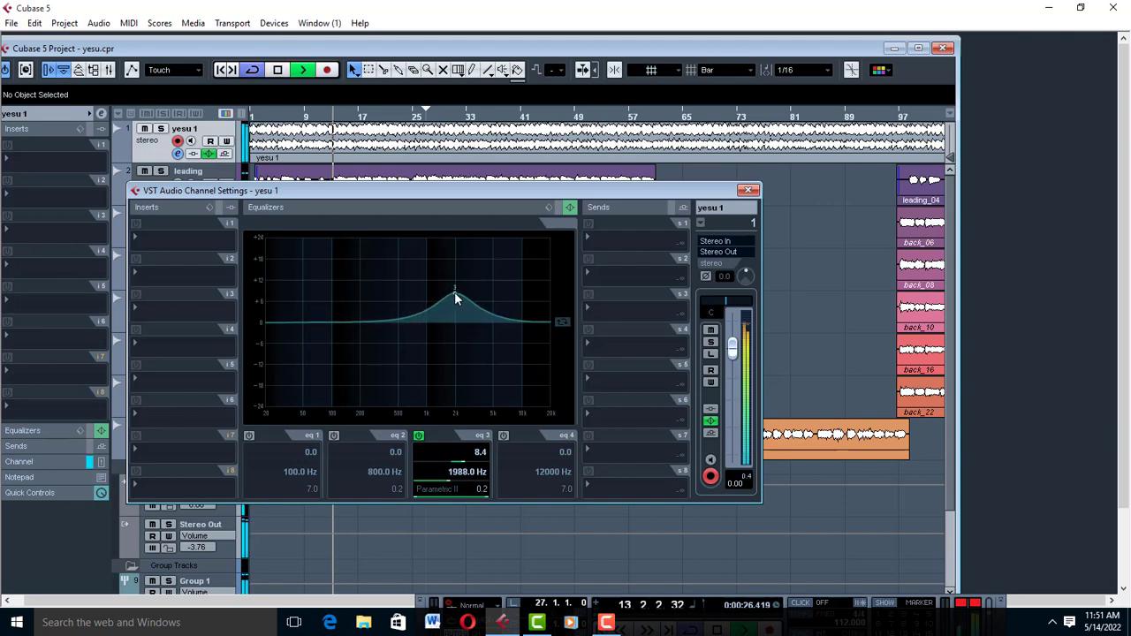
pyautogui.moveTo(455, 298); pyautogui.dragTo(493, 333)
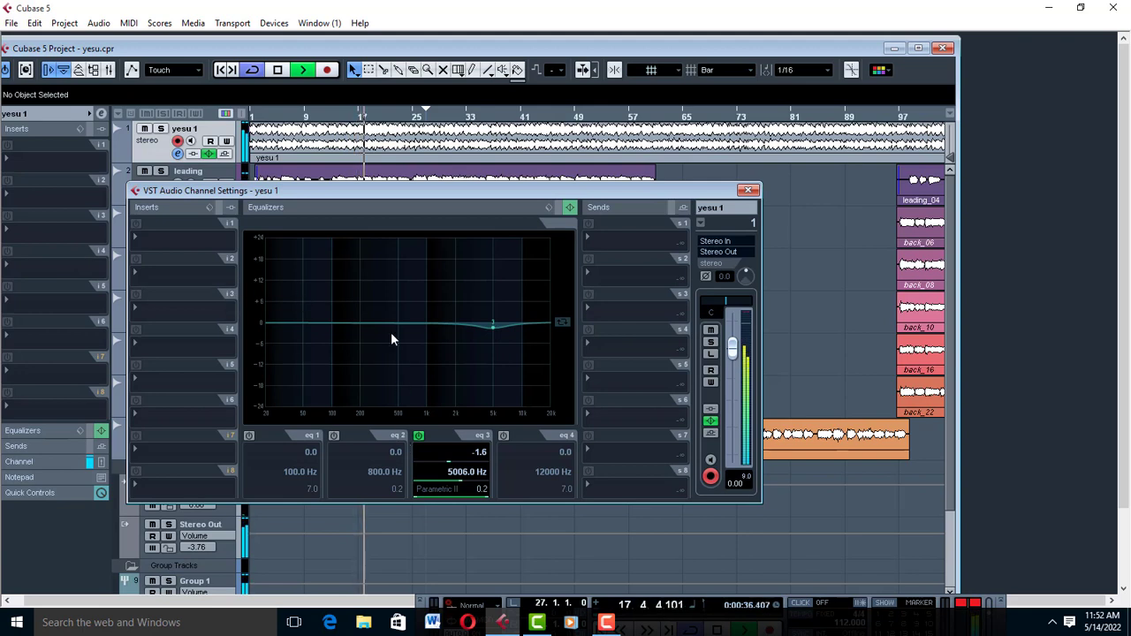
# Enable EQ band 2 on yesu 1 at -2.2 and 506 Hz, then close the channel settings and maximize the project window
pyautogui.click(334, 434)
pyautogui.moveTo(418, 318); pyautogui.dragTo(398, 335)
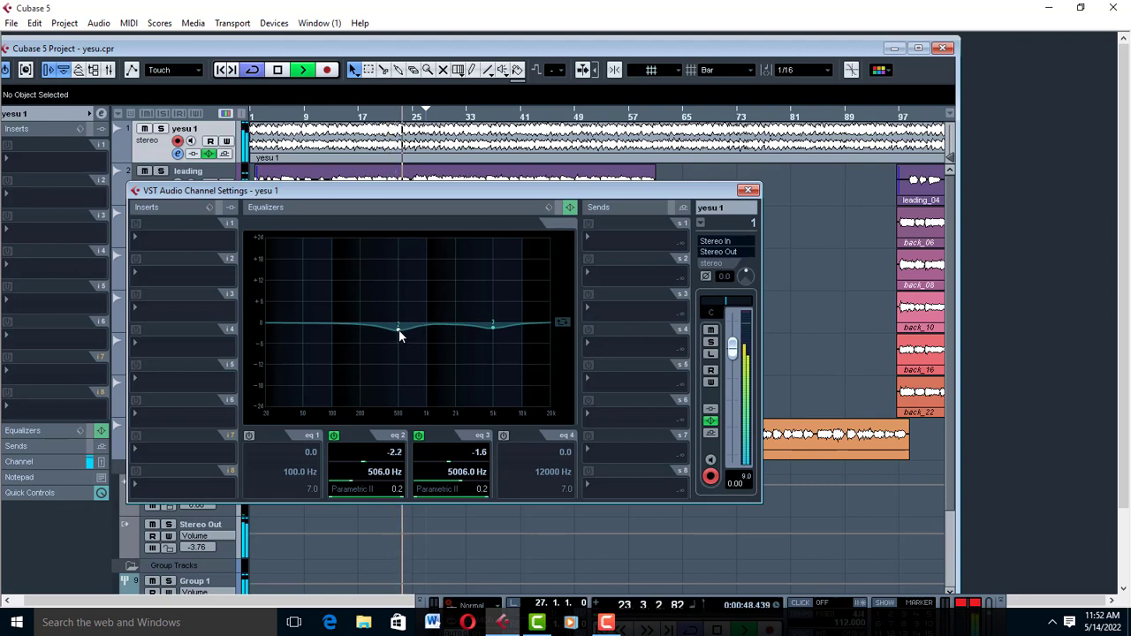
pyautogui.click(747, 190)
pyautogui.click(918, 48)
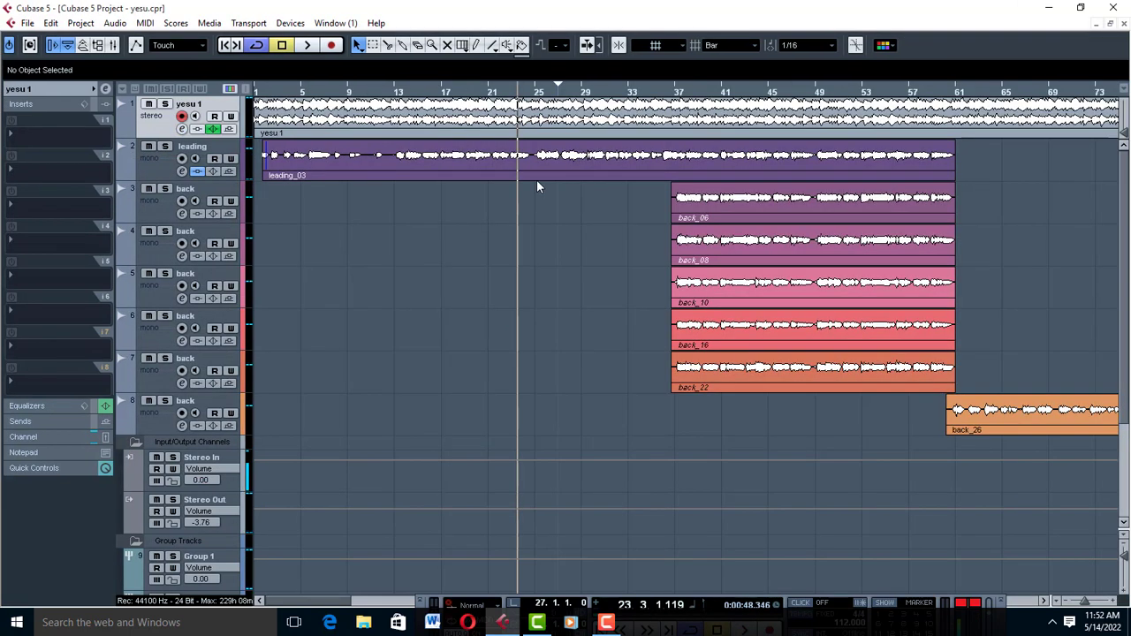
# Split the leading_03 event on the leading track at 24.4.2.8, just before bar 25
pyautogui.press('h')
pyautogui.press('h')
pyautogui.click(386, 45)
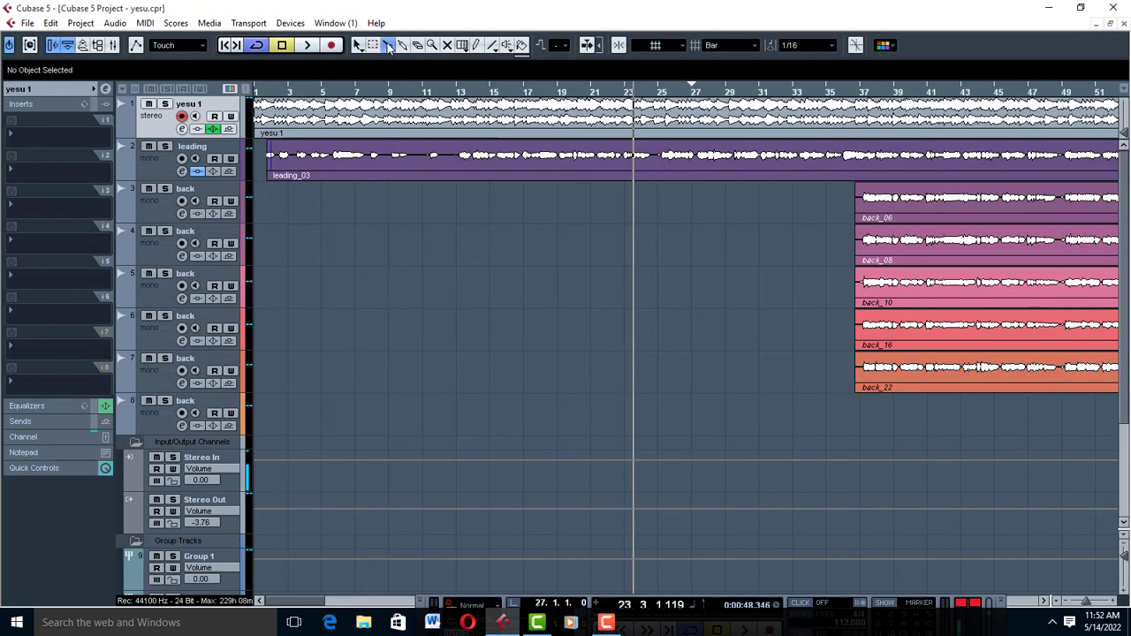
pyautogui.click(659, 173)
pyautogui.click(358, 45)
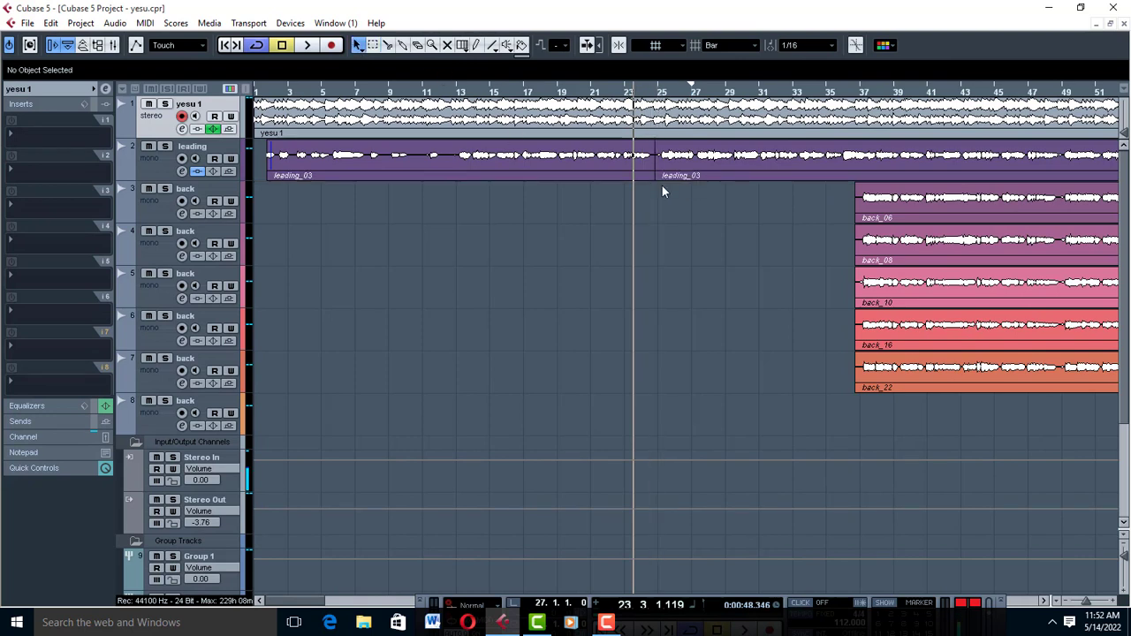
# Trim the second leading_03 event's start to 24.4.4.10, give it a 0.1.2.87 fade-in, and play back the transition
pyautogui.click(658, 172)
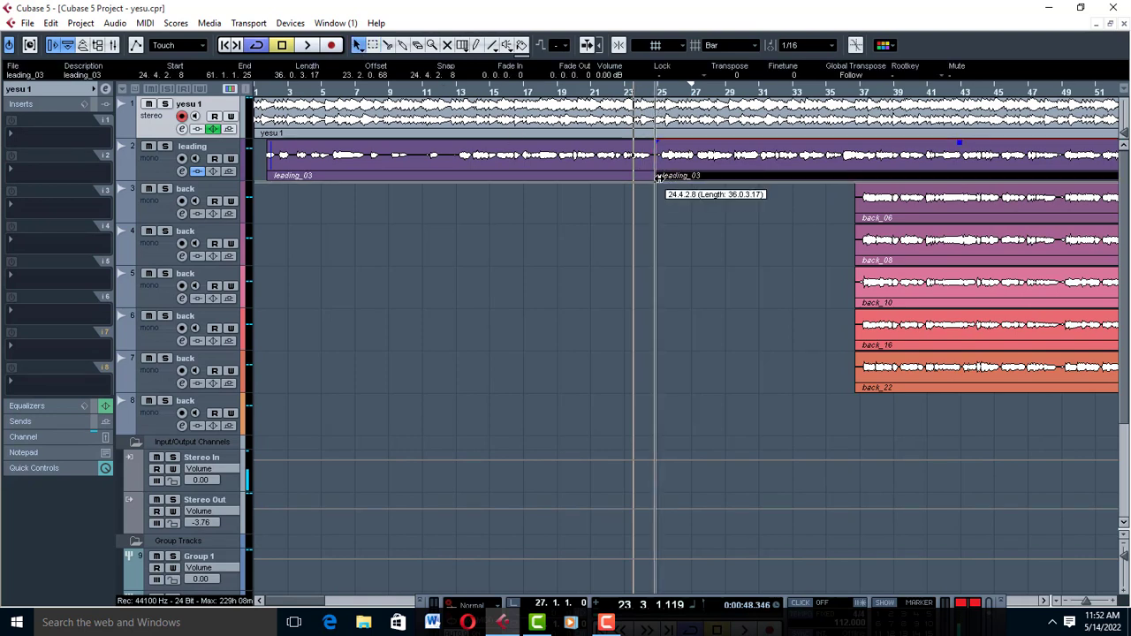
pyautogui.moveTo(658, 176); pyautogui.dragTo(661, 176)
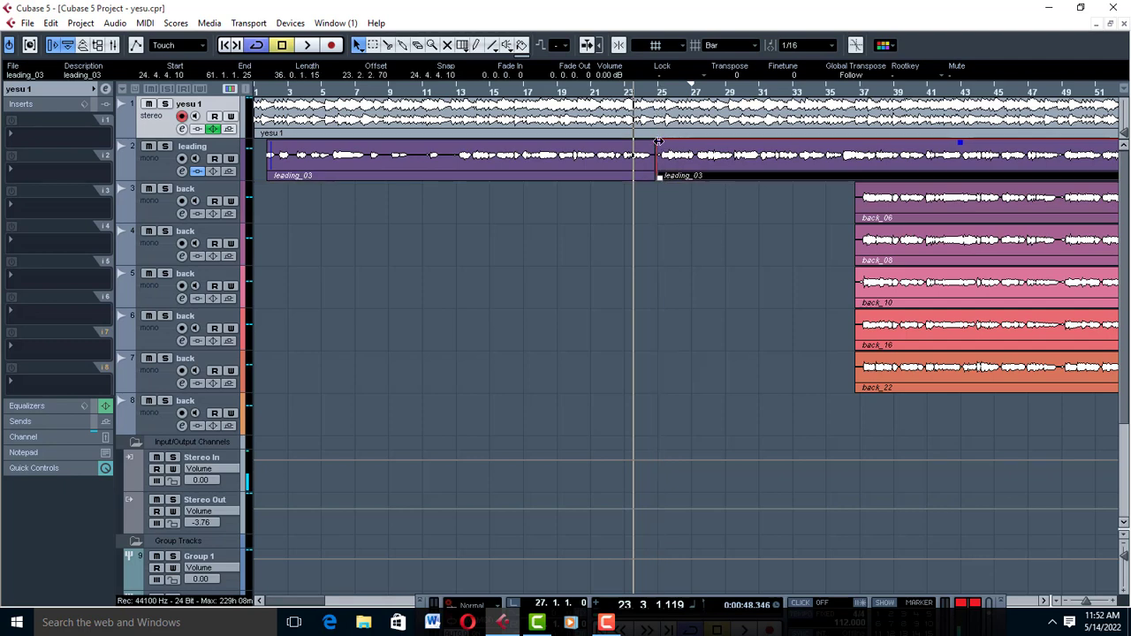
pyautogui.press('space')
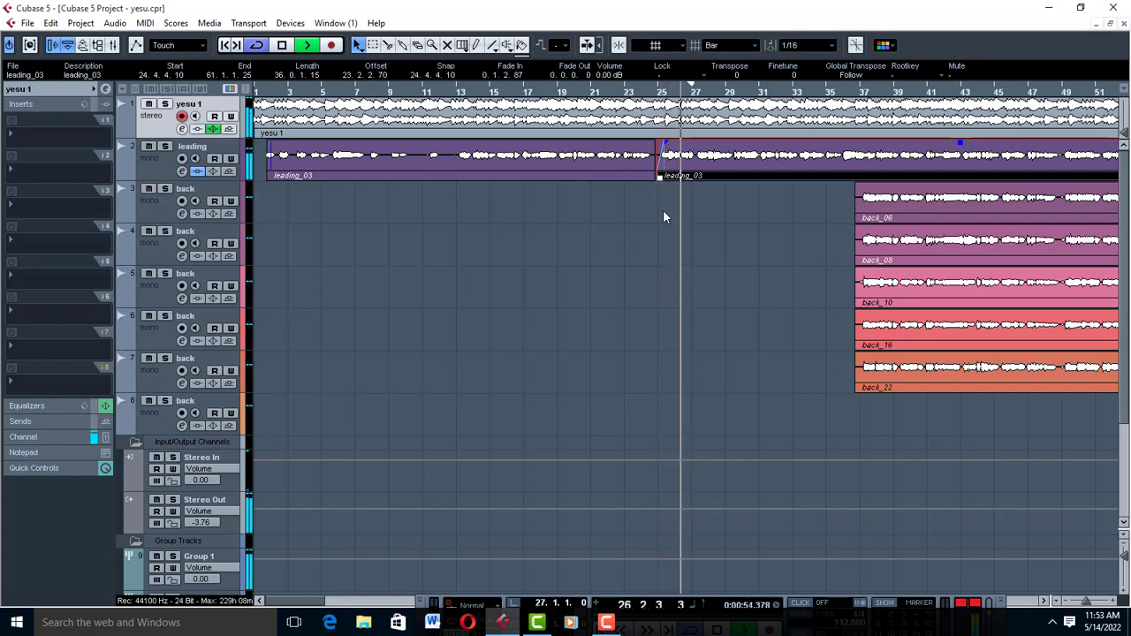
pyautogui.click(613, 258)
pyautogui.press('g')
pyautogui.press('g')
pyautogui.press('g')
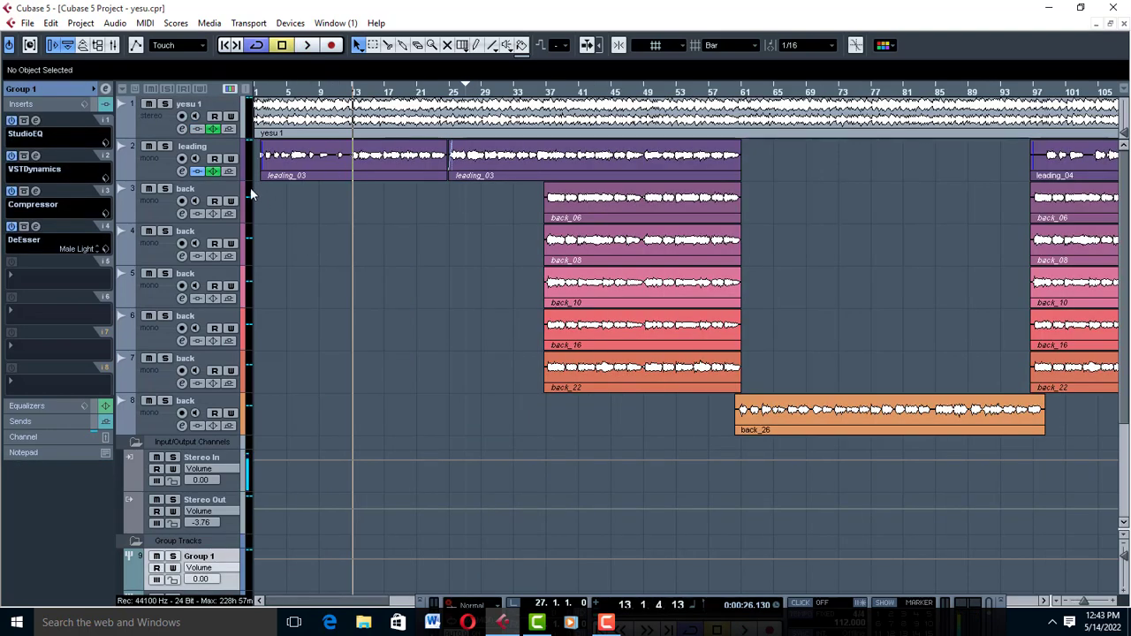
# Switch off Group 1's StudioEQ, VSTDynamics, Compressor and DeEsser and the leading track's Maximizer, and play the vocal without effects
pyautogui.click(12, 120)
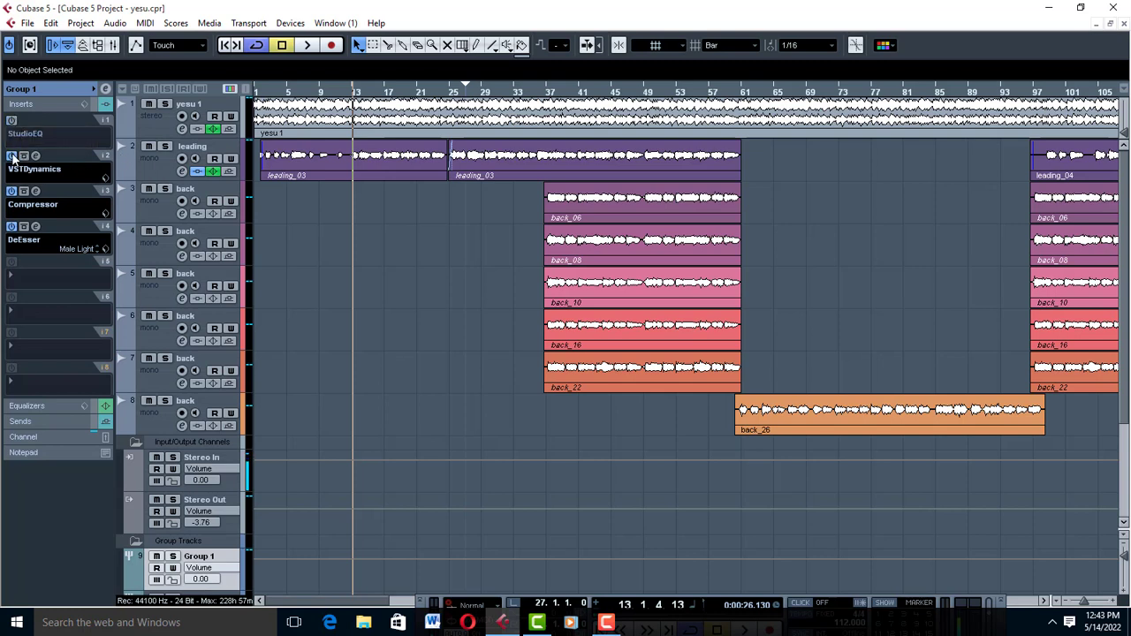
pyautogui.click(11, 157)
pyautogui.click(11, 191)
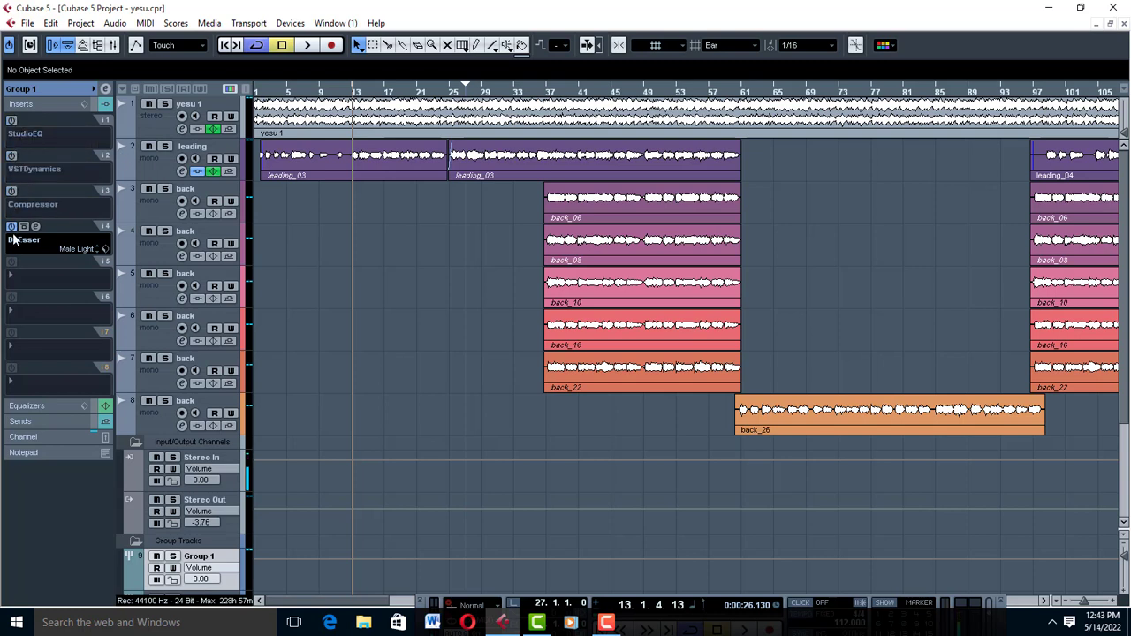
pyautogui.click(12, 226)
pyautogui.click(153, 161)
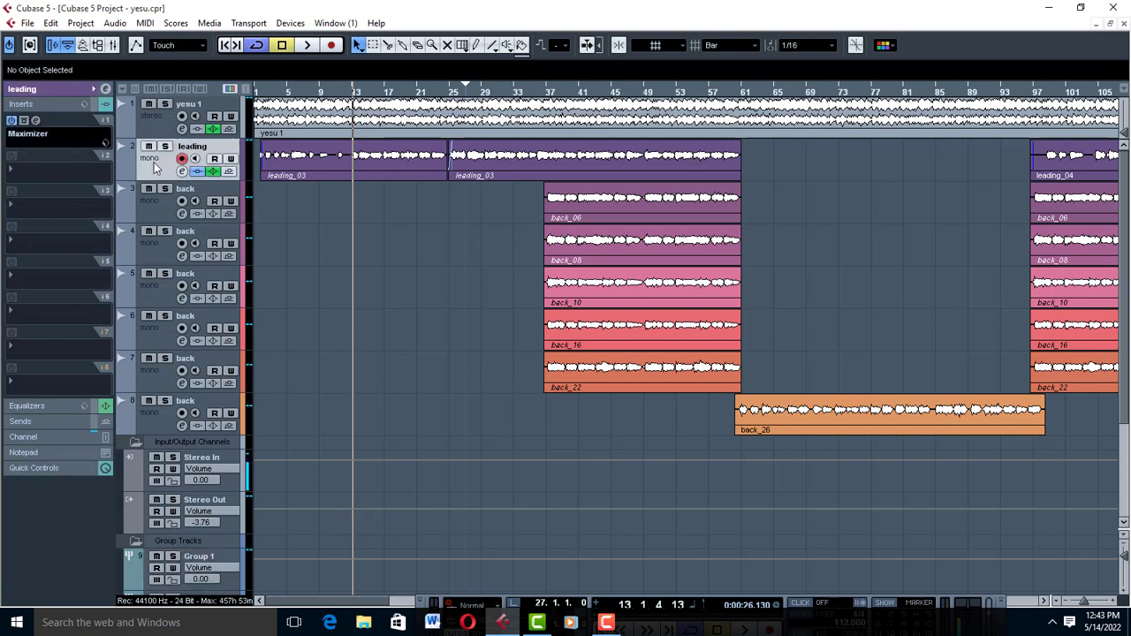
pyautogui.click(12, 121)
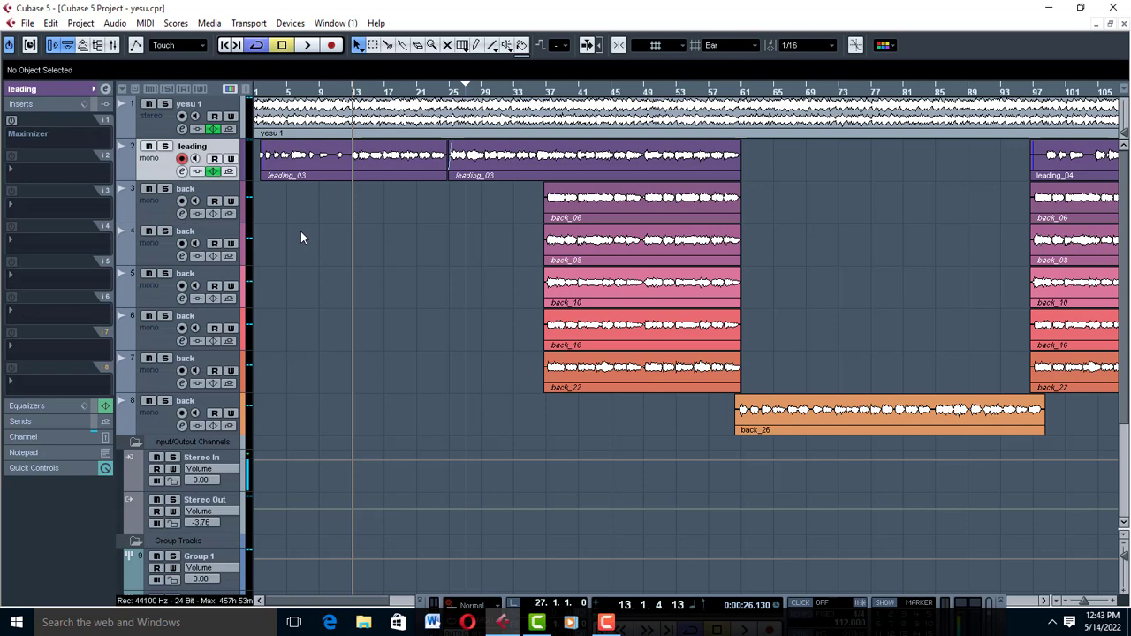
pyautogui.press('space')
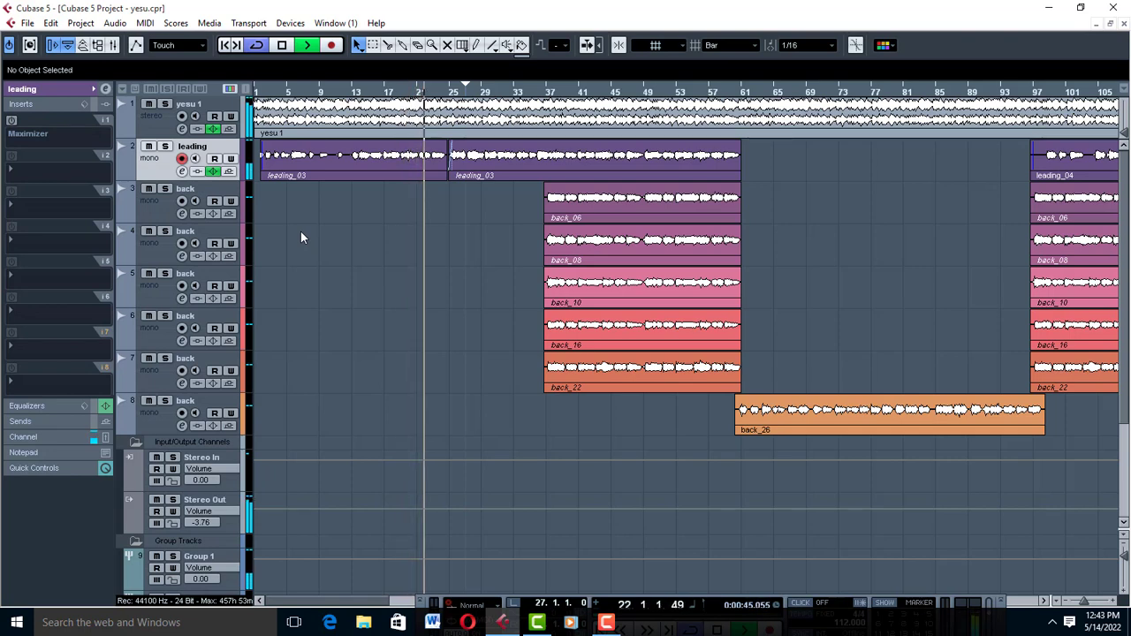
pyautogui.press('space')
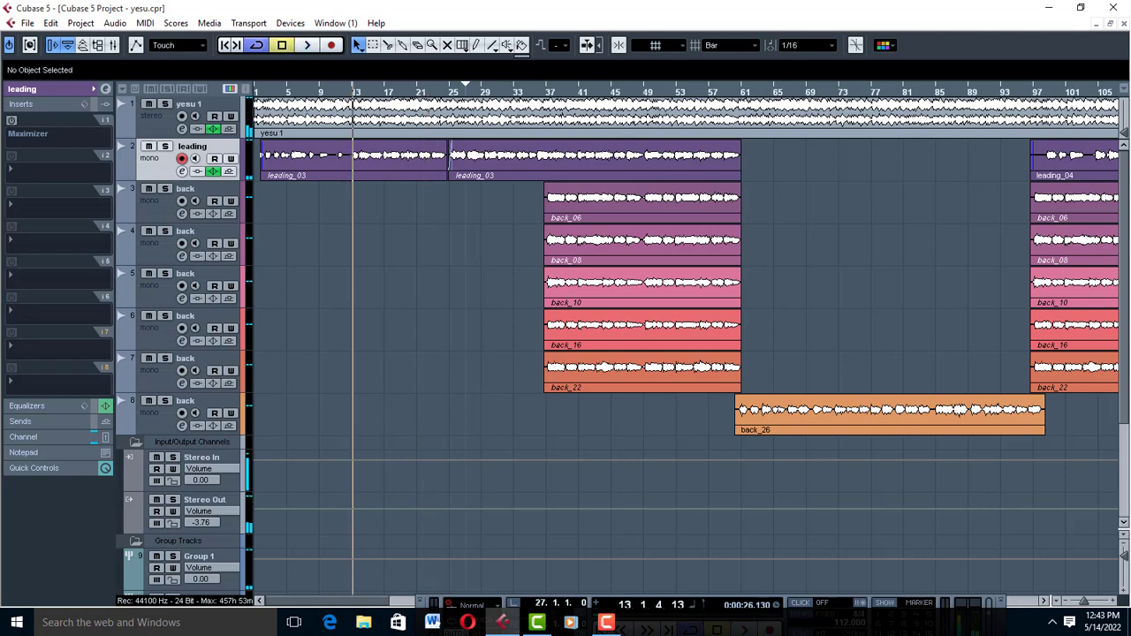
# Re-enable the leading track's Maximizer and all four Group 1 inserts, and play the vocal with effects on for comparison
pyautogui.click(11, 121)
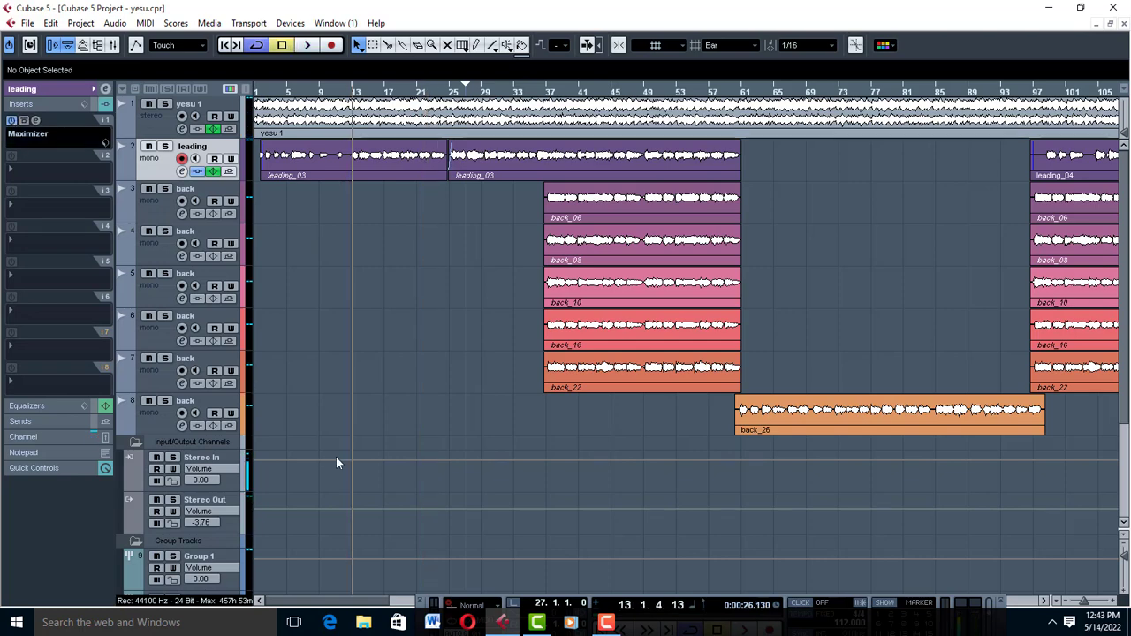
pyautogui.scroll(-3, 336, 458)
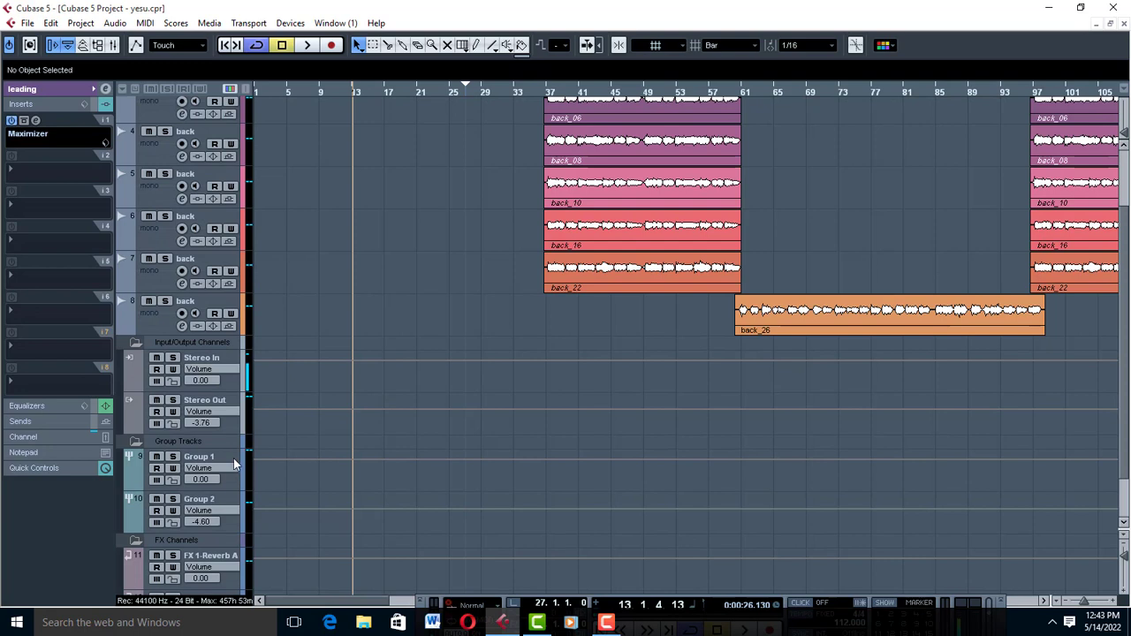
pyautogui.click(233, 458)
pyautogui.click(12, 120)
pyautogui.click(12, 155)
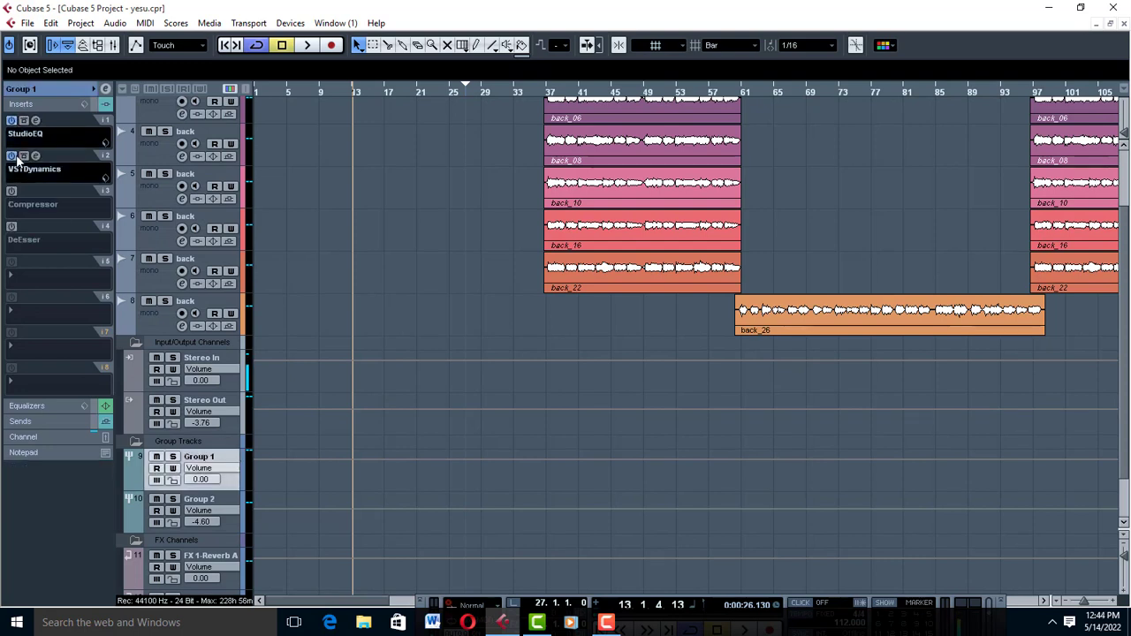
pyautogui.click(13, 191)
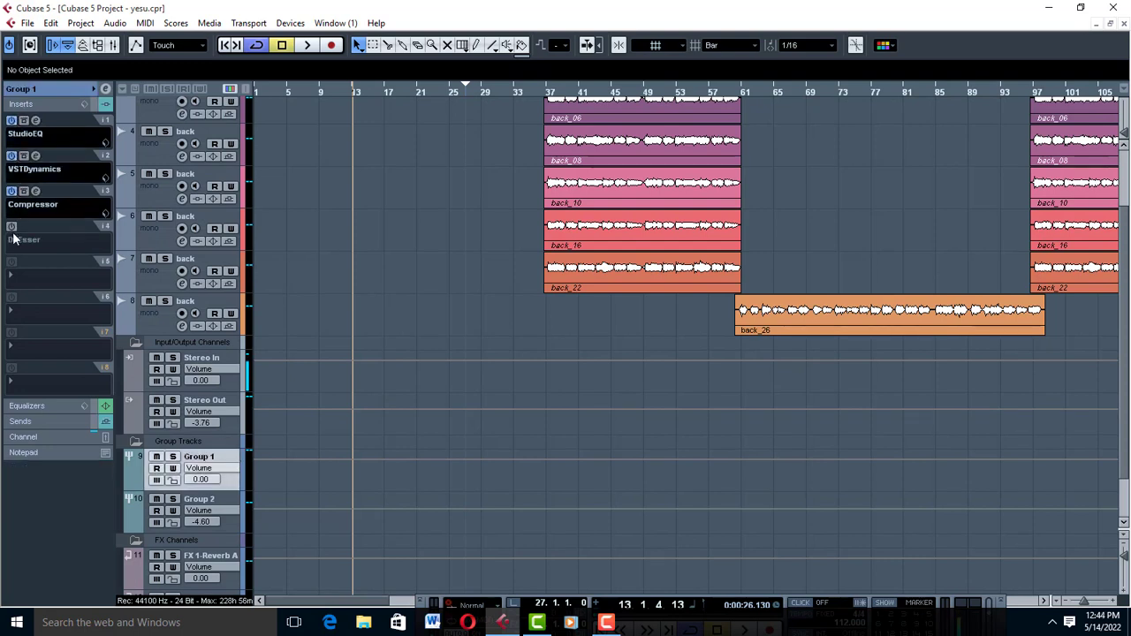
pyautogui.click(11, 226)
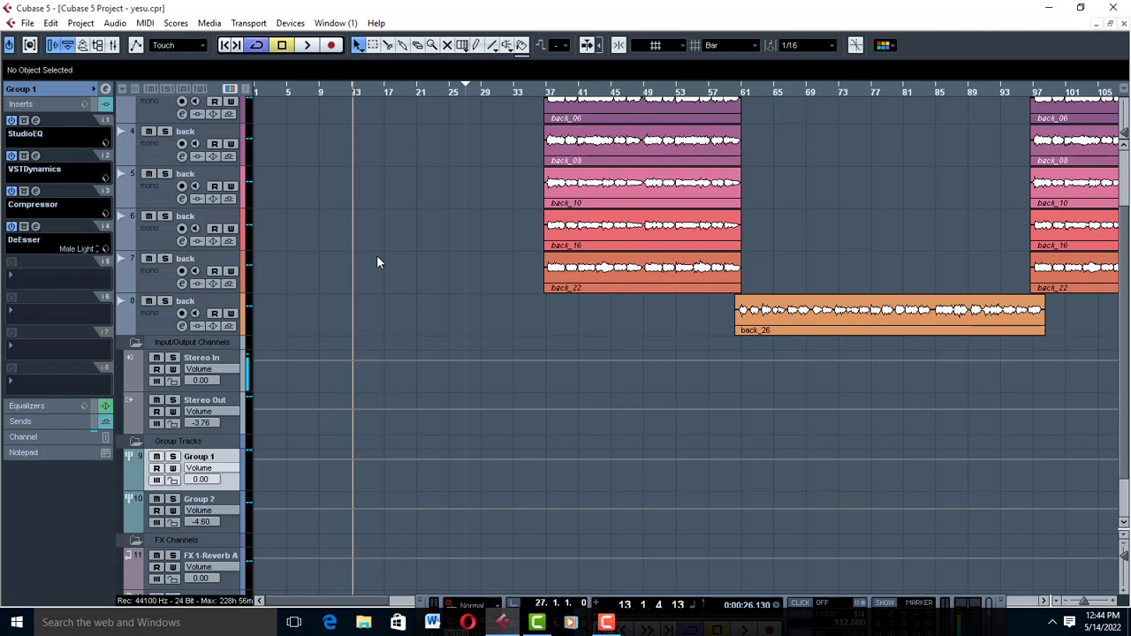
pyautogui.scroll(2, 376, 262)
pyautogui.press('space')
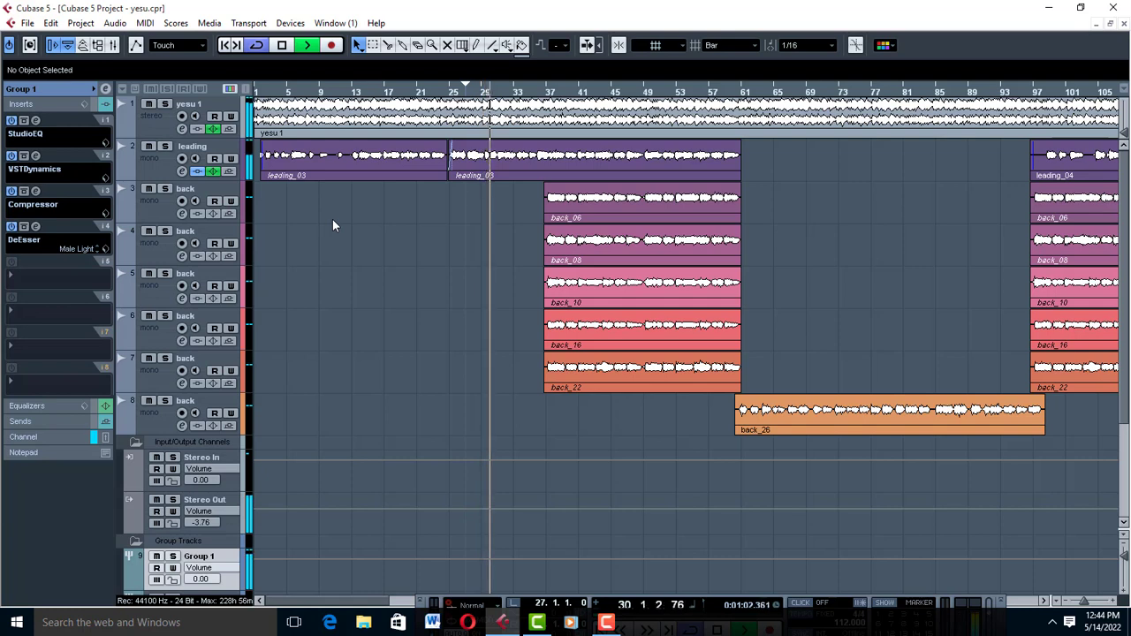
pyautogui.press('space')
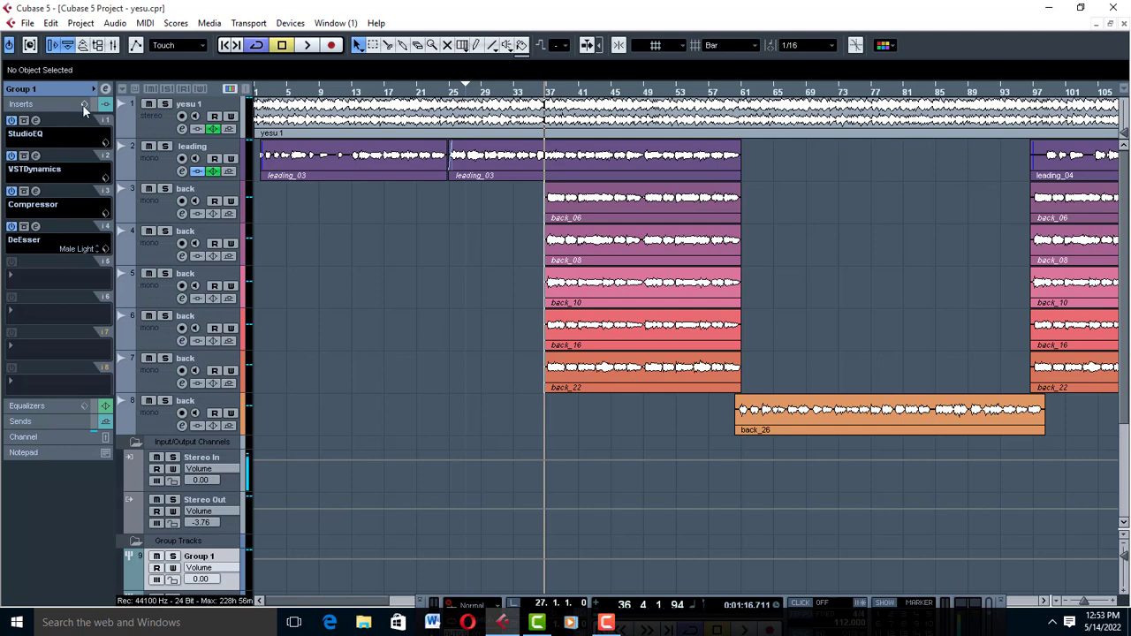
# Save Group 1's insert chain as a preset named VBF
pyautogui.click(83, 108)
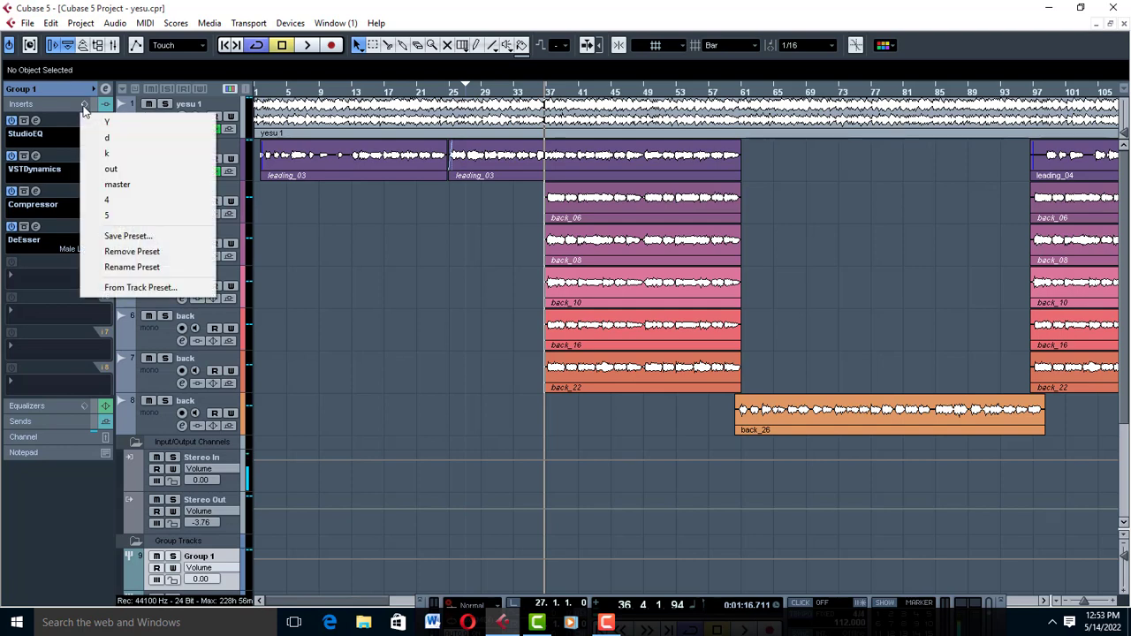
pyautogui.click(123, 237)
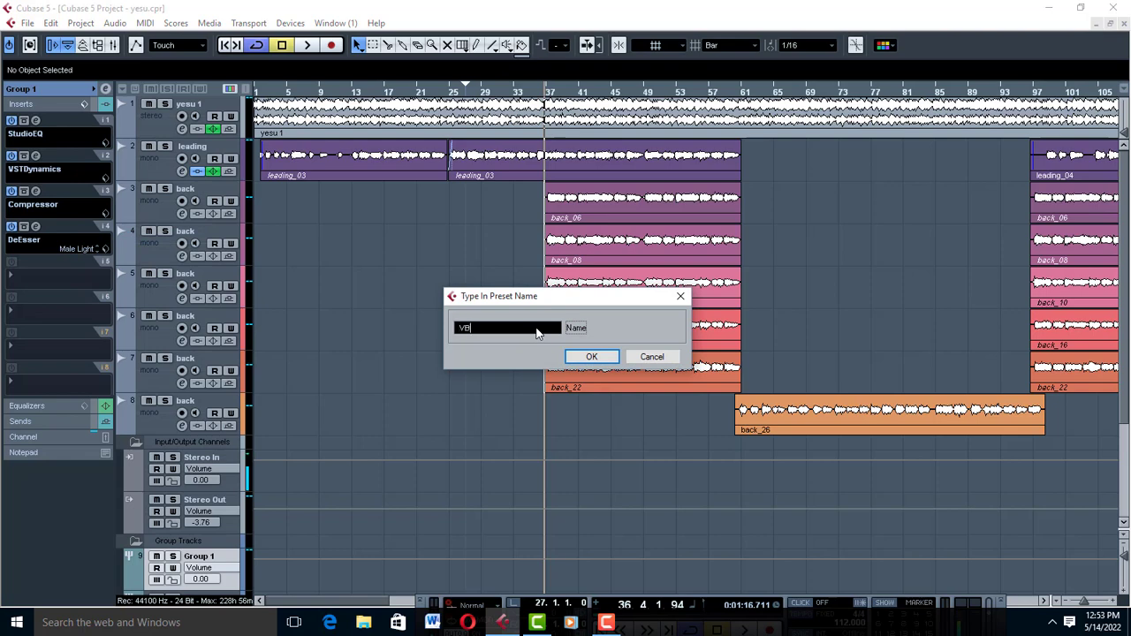
pyautogui.click(589, 358)
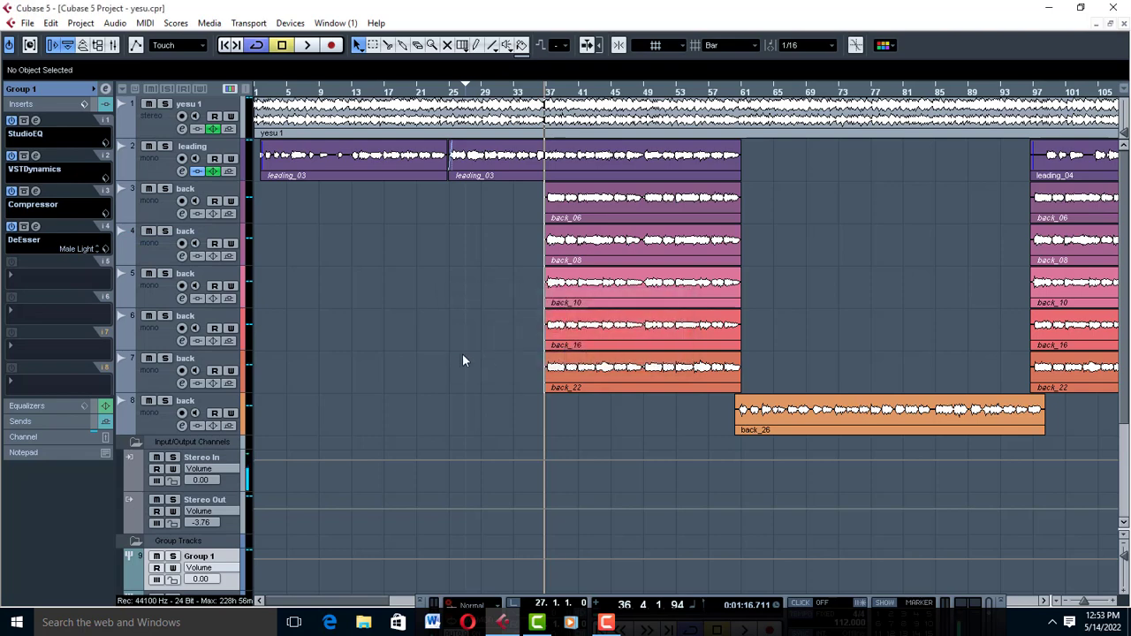
# Load the VBF insert preset on Group 2 and check its insert chain against Group 1's
pyautogui.scroll(-3, 463, 395)
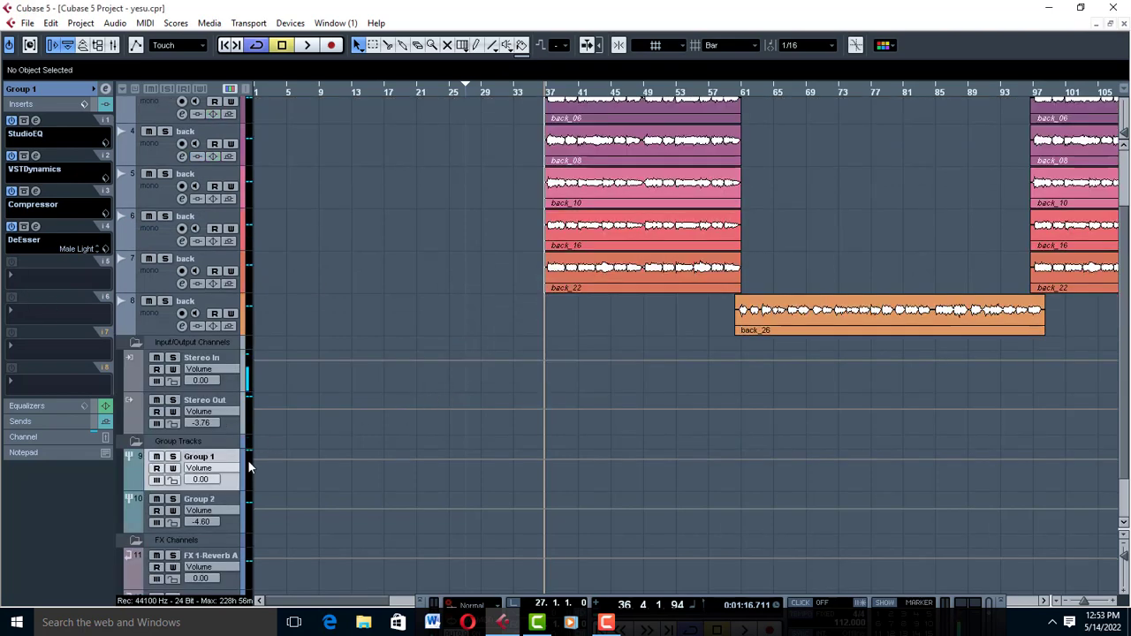
pyautogui.click(222, 505)
pyautogui.click(84, 102)
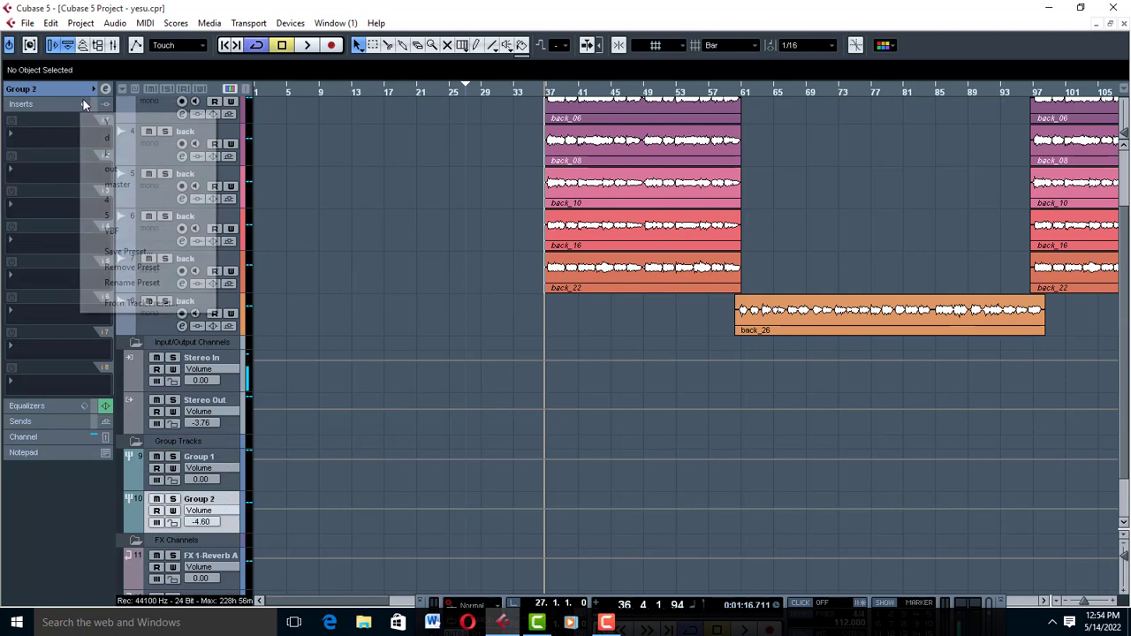
pyautogui.click(112, 232)
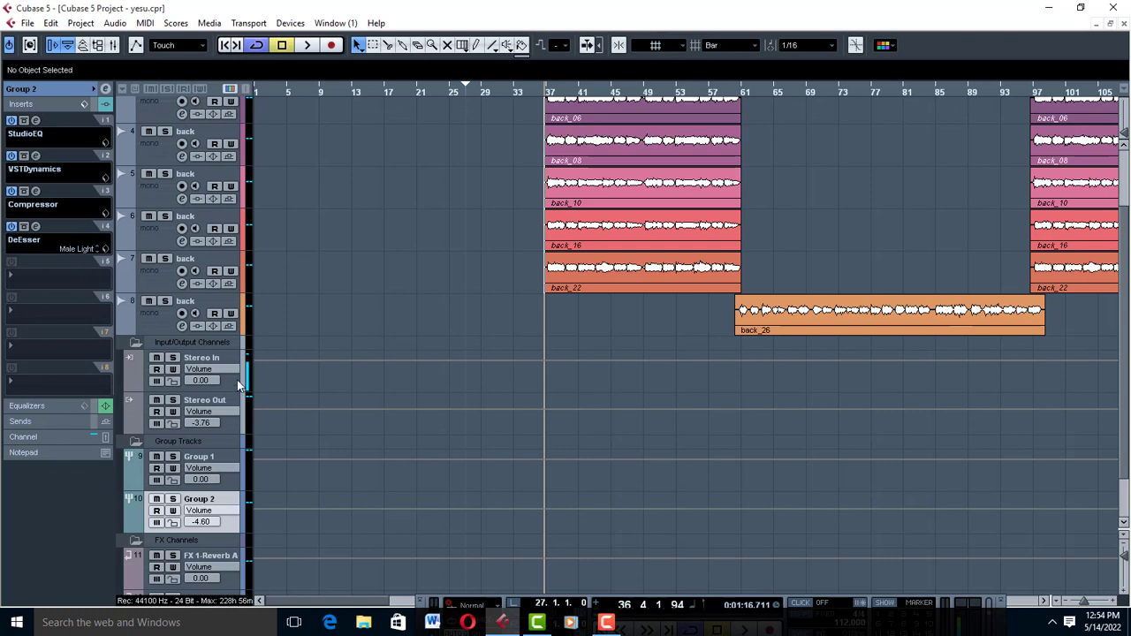
pyautogui.click(220, 459)
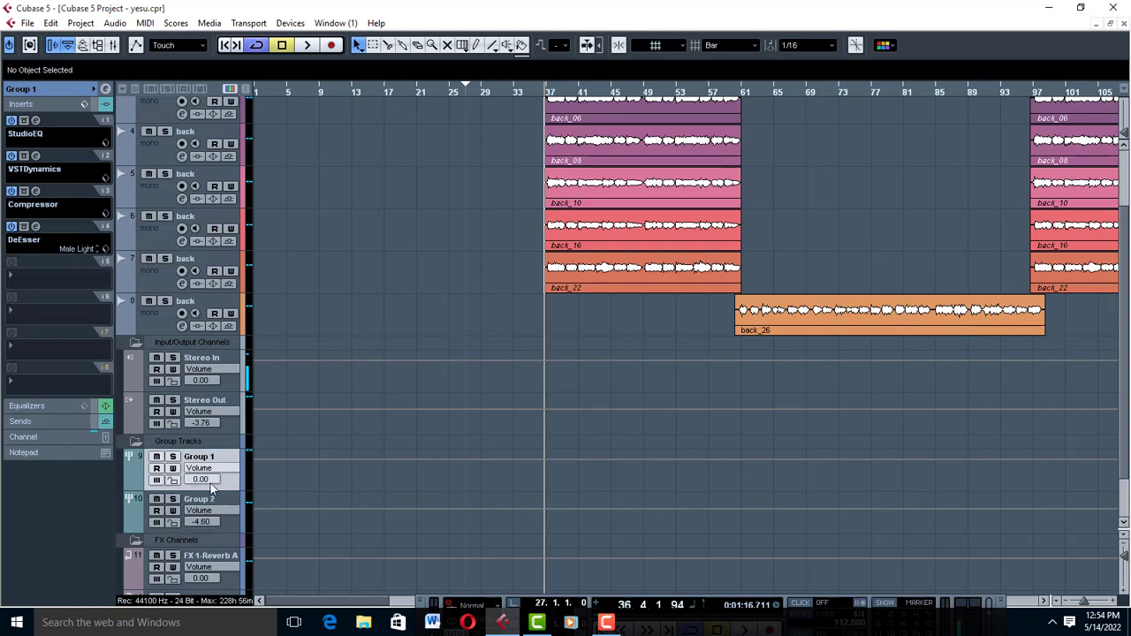
pyautogui.click(219, 503)
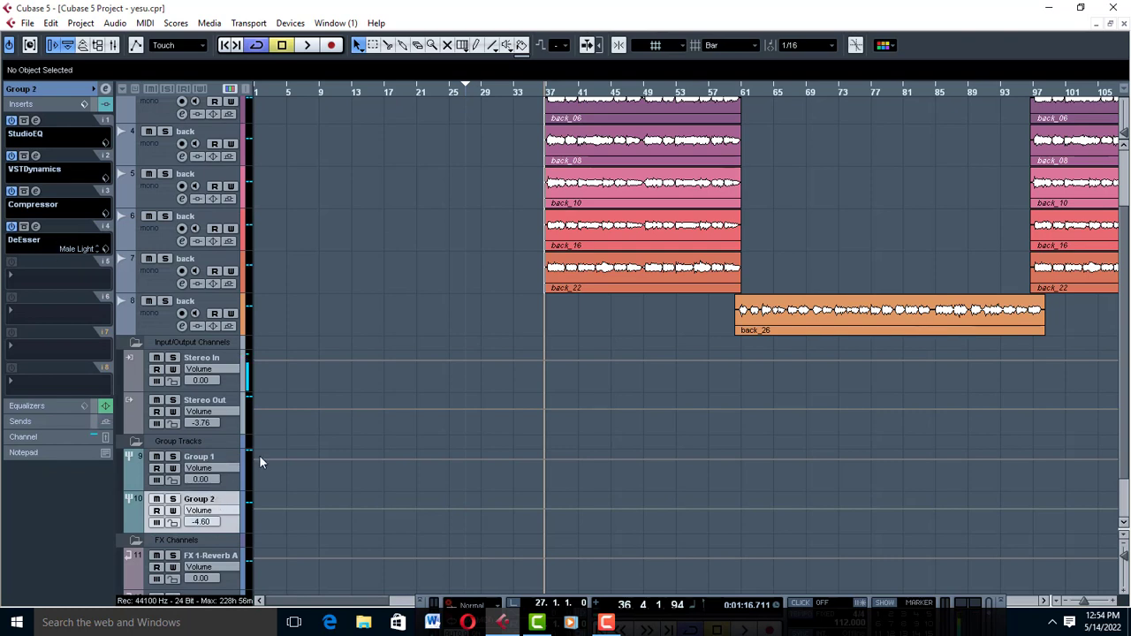
pyautogui.scroll(3, 349, 380)
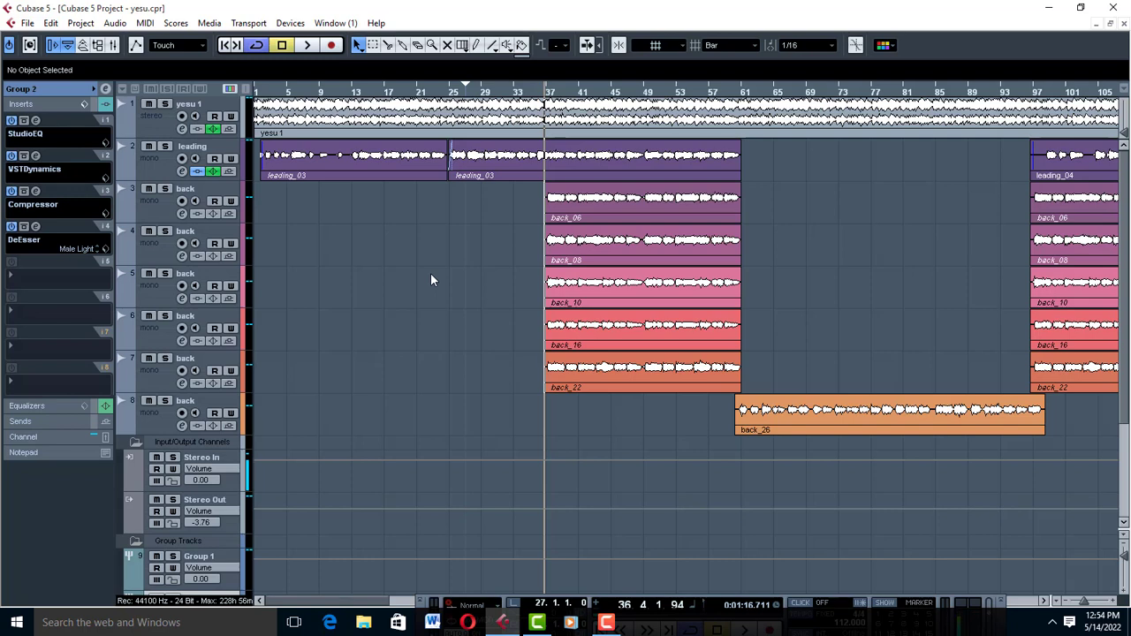
# During playback, cut Group 2's lows with EQ band 1 at -22.4 and 75 Hz and band 2 at -10.2 and 147 Hz
pyautogui.press('space')
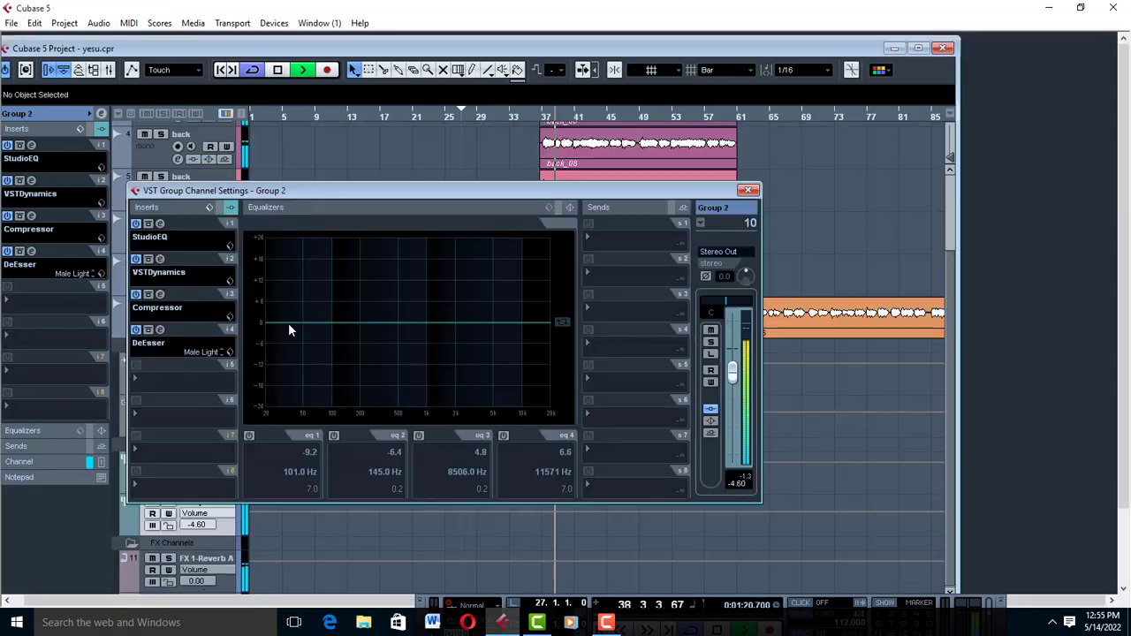
pyautogui.moveTo(288, 323)
pyautogui.mouseDown()
pyautogui.moveTo(308, 374)
pyautogui.moveTo(296, 336)
pyautogui.mouseUp()
pyautogui.click(249, 435)
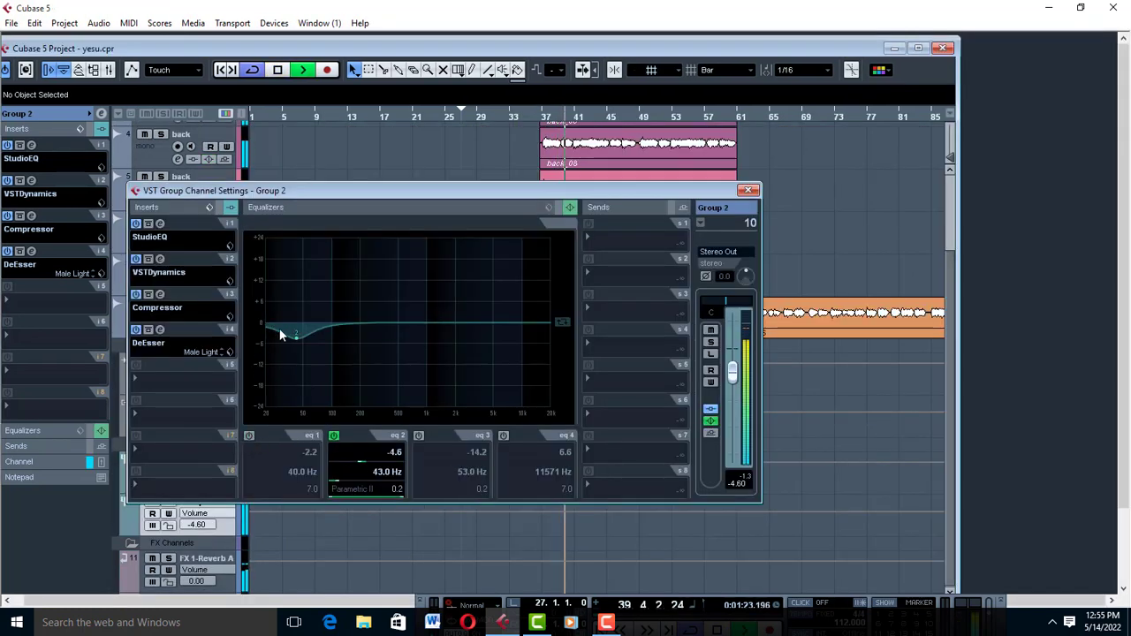
pyautogui.click(248, 435)
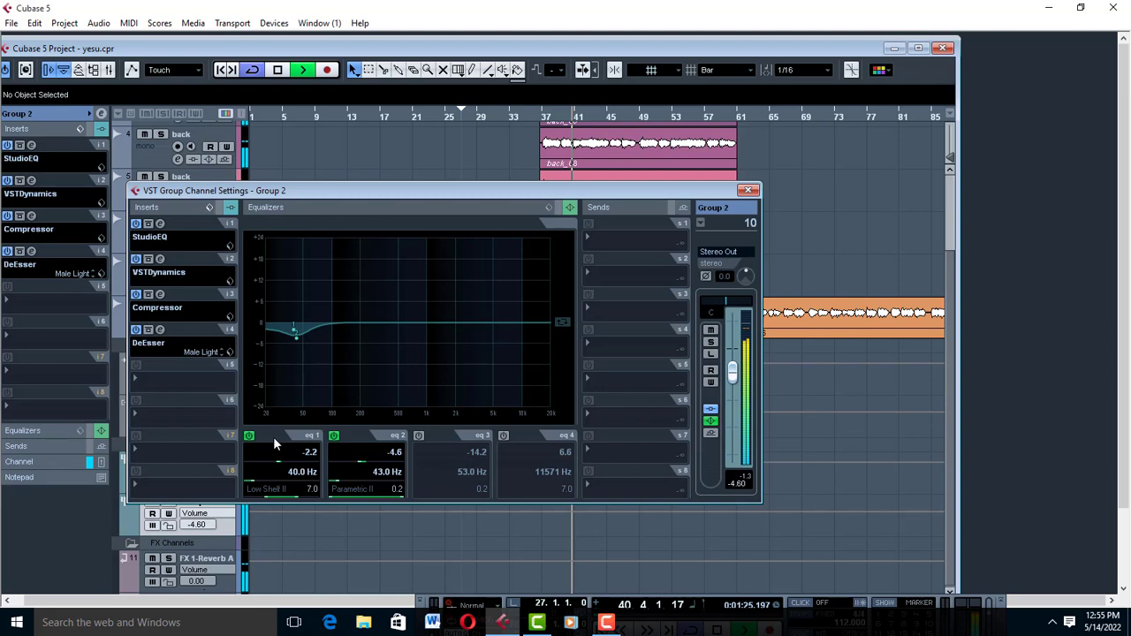
pyautogui.click(333, 436)
pyautogui.moveTo(294, 324); pyautogui.dragTo(319, 398)
pyautogui.click(347, 325)
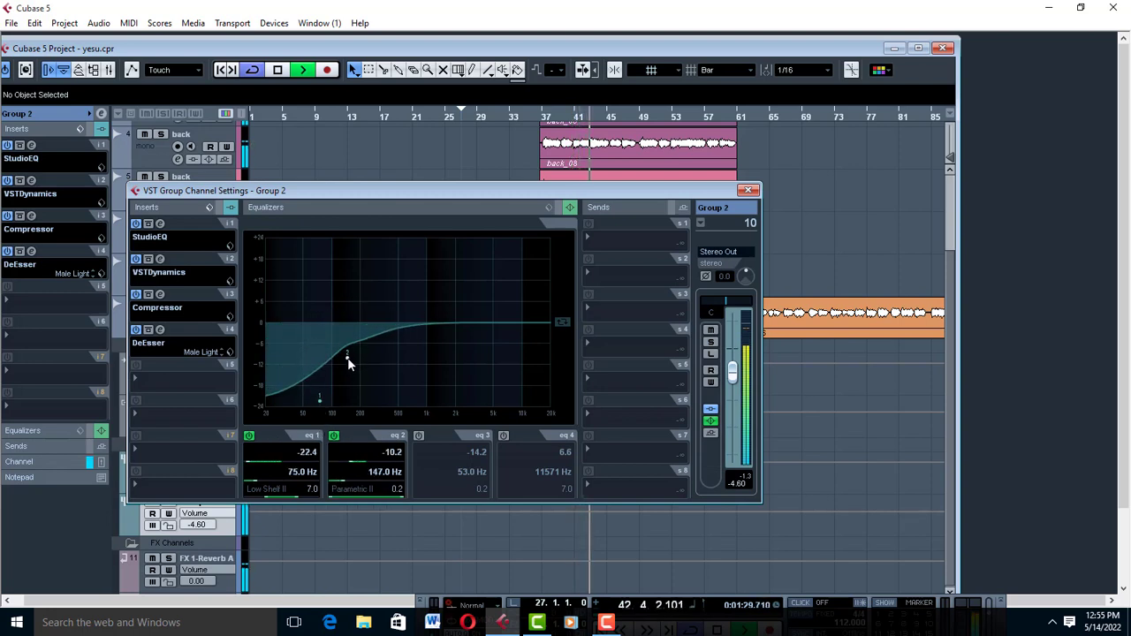
# Boost Group 2's EQ band 3 to 4.0 at 7676 Hz and band 4 to 5.8 at 10443 Hz, then return to the maximized project
pyautogui.moveTo(539, 323); pyautogui.dragTo(518, 317)
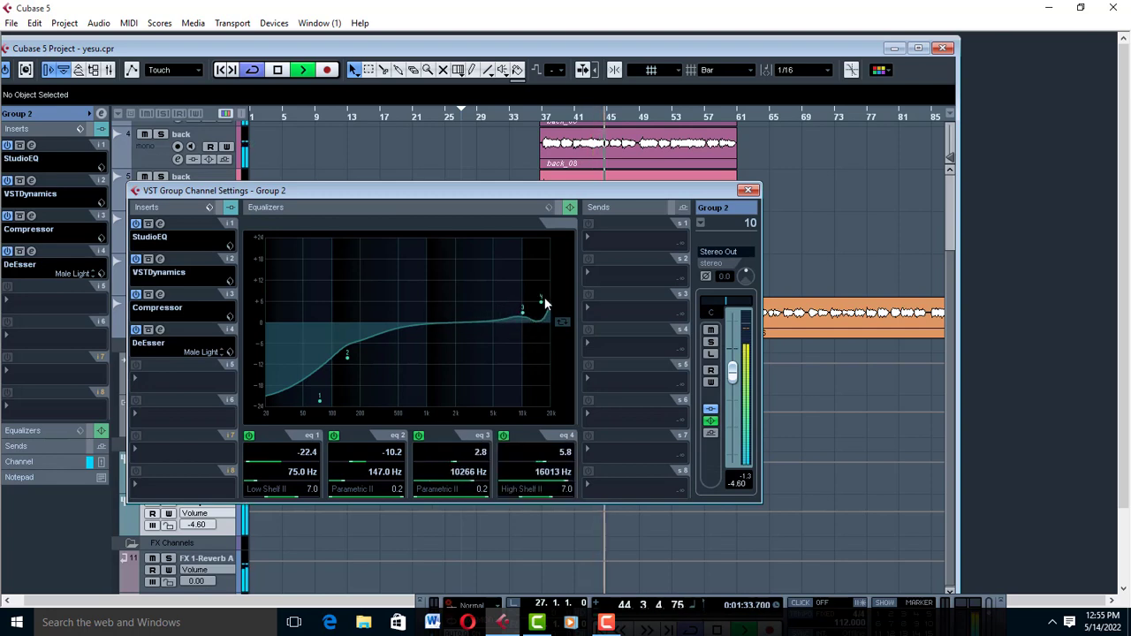
pyautogui.moveTo(523, 324); pyautogui.dragTo(512, 313)
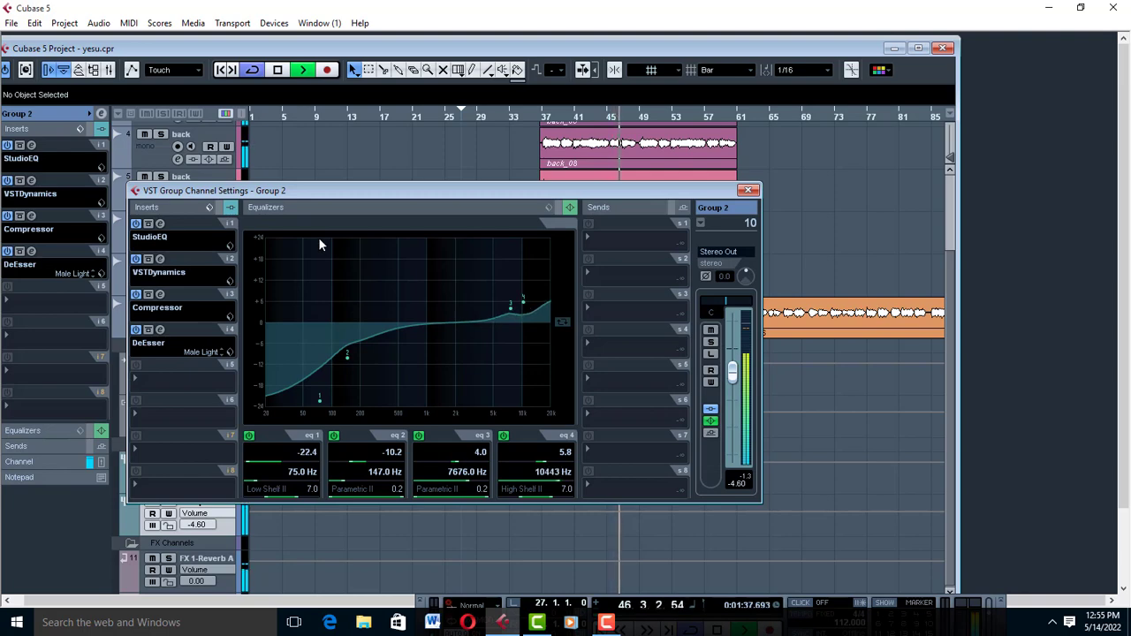
pyautogui.click(749, 193)
pyautogui.click(917, 48)
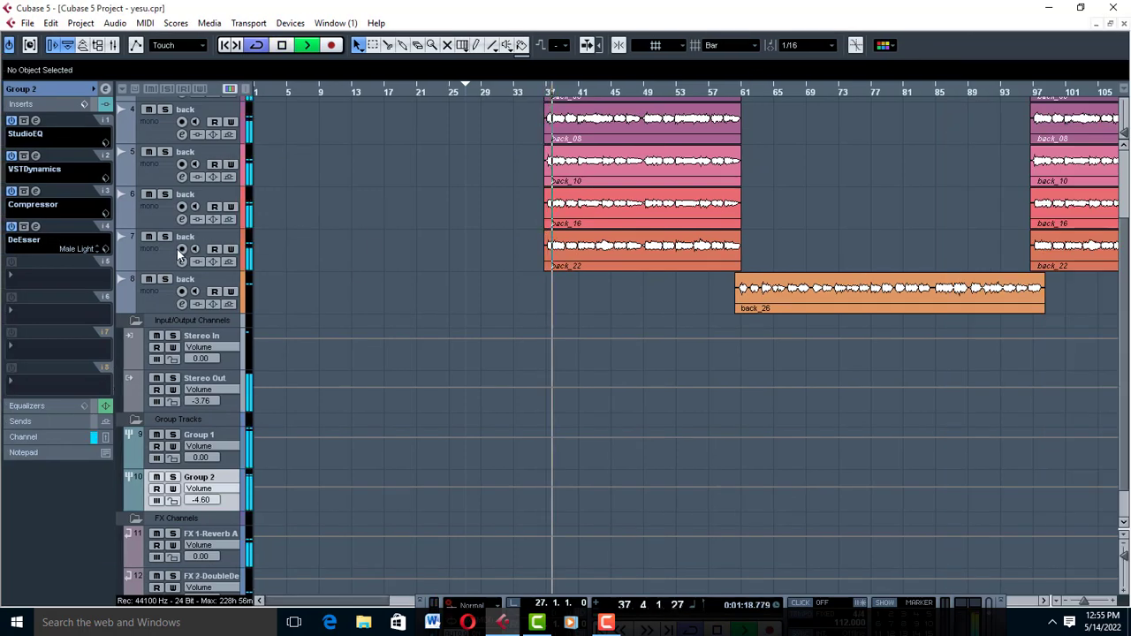
# Pan the first back track to L55 and the second back track to R55 during playback
pyautogui.scroll(3, 181, 255)
pyautogui.click(152, 203)
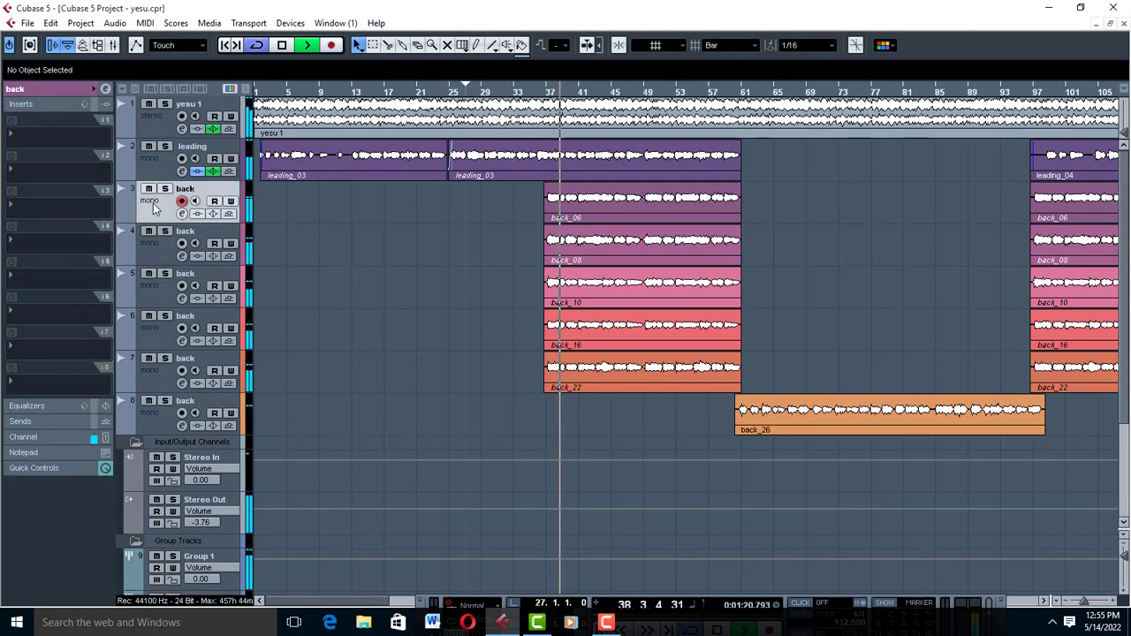
pyautogui.click(53, 88)
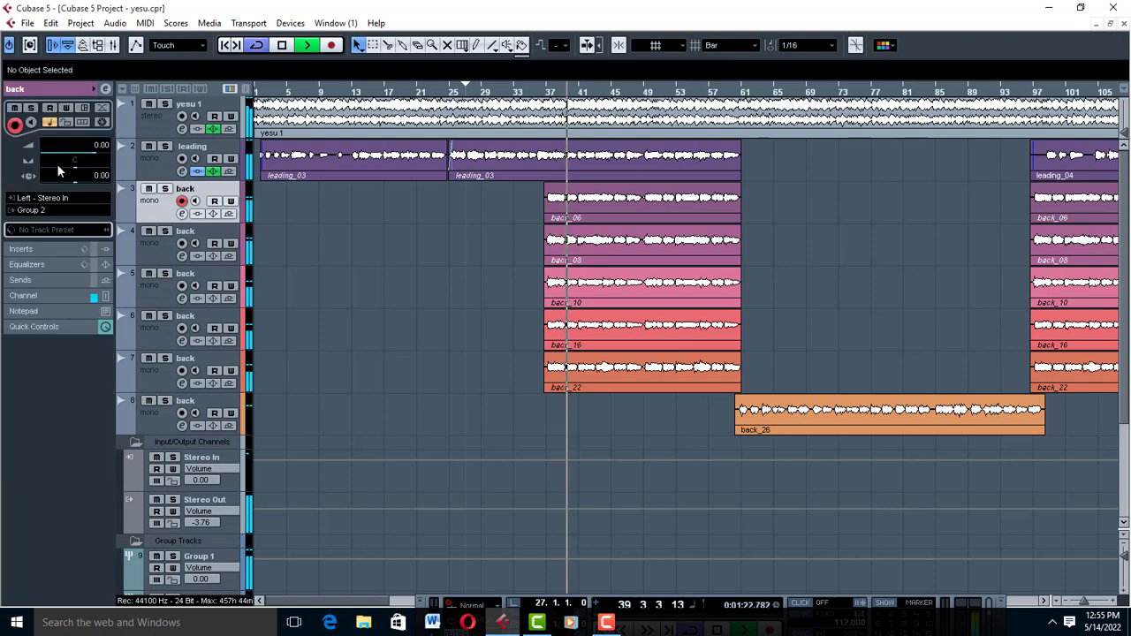
pyautogui.moveTo(59, 167); pyautogui.dragTo(55, 168)
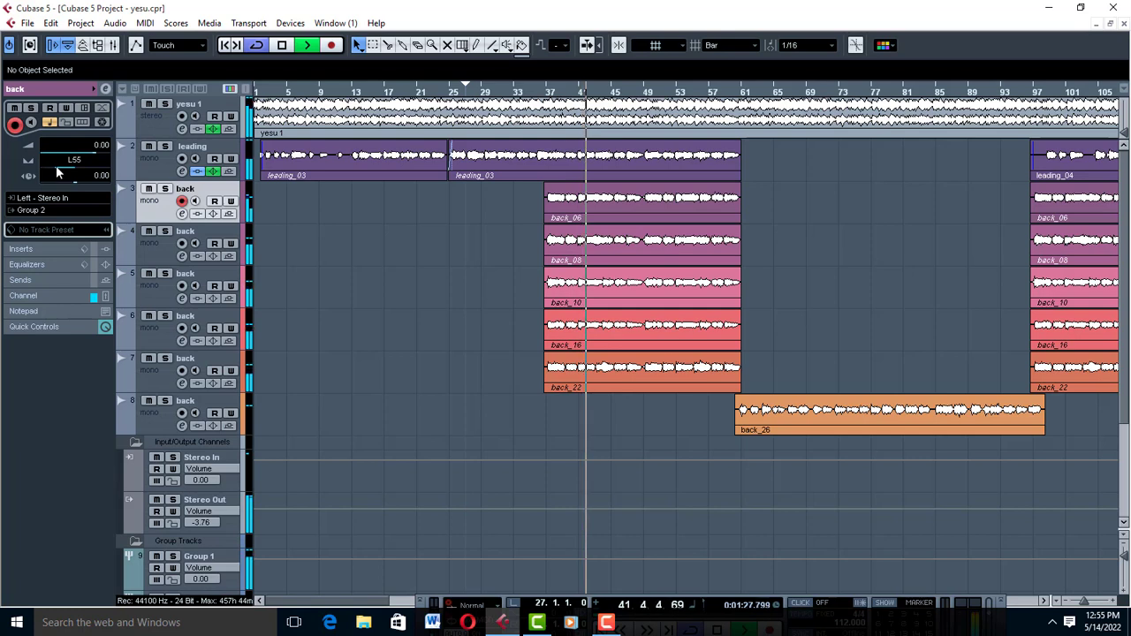
pyautogui.click(174, 246)
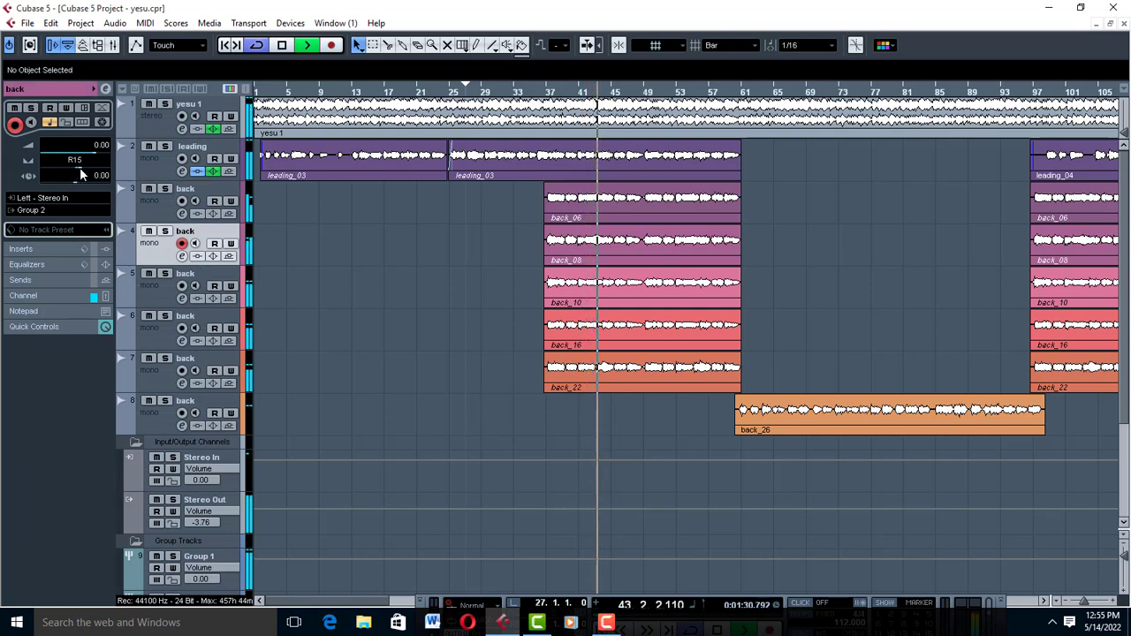
pyautogui.moveTo(80, 167); pyautogui.dragTo(99, 188)
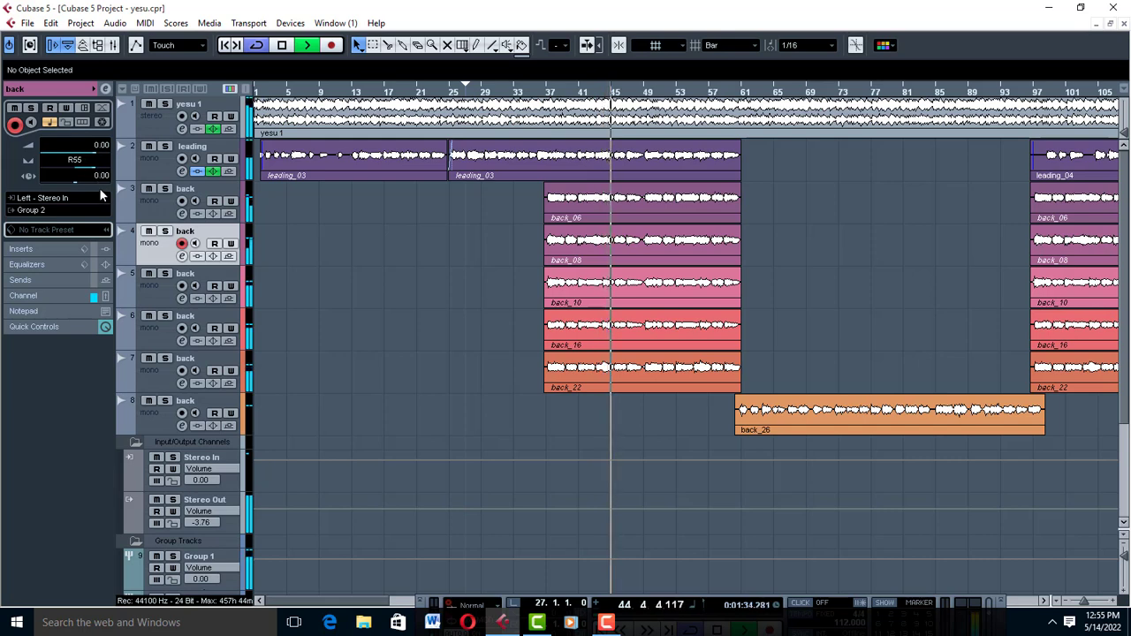
# Pan the third back track to R62 and the fourth back track to L62 during playback, then stop playback
pyautogui.click(159, 291)
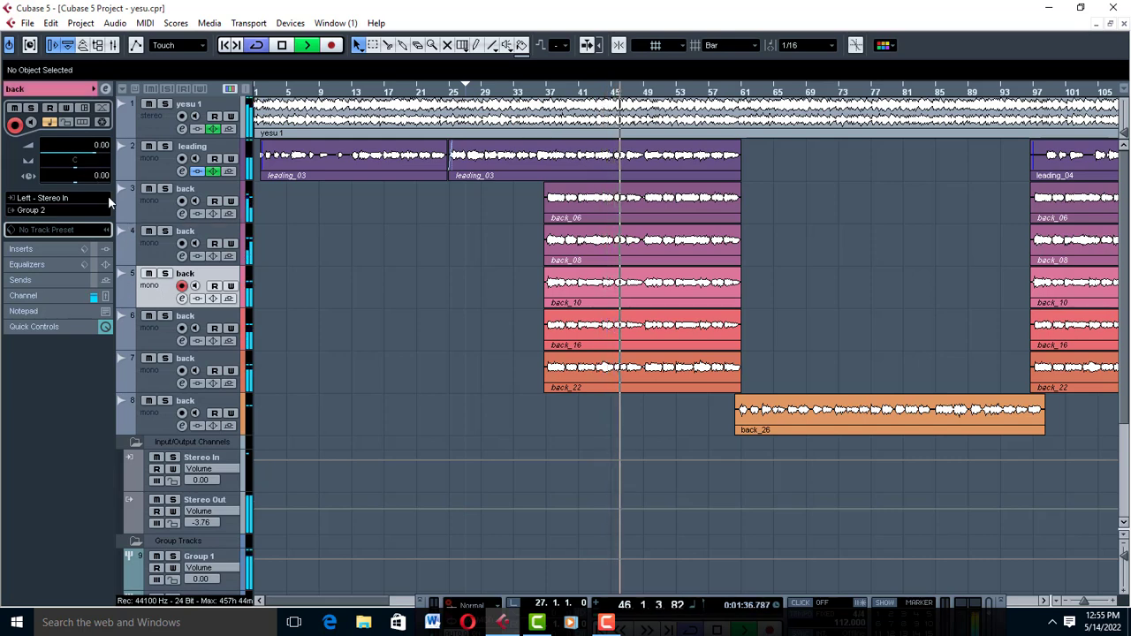
pyautogui.moveTo(79, 166)
pyautogui.mouseDown()
pyautogui.moveTo(99, 170)
pyautogui.moveTo(87, 166)
pyautogui.mouseUp()
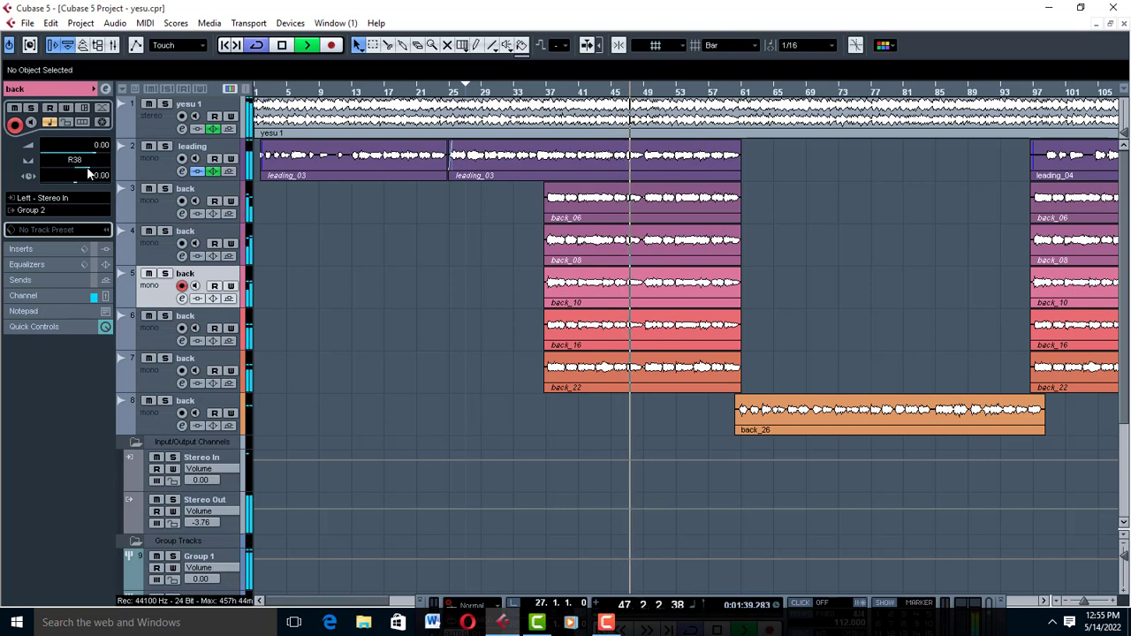
pyautogui.click(160, 334)
pyautogui.moveTo(76, 167); pyautogui.dragTo(55, 167)
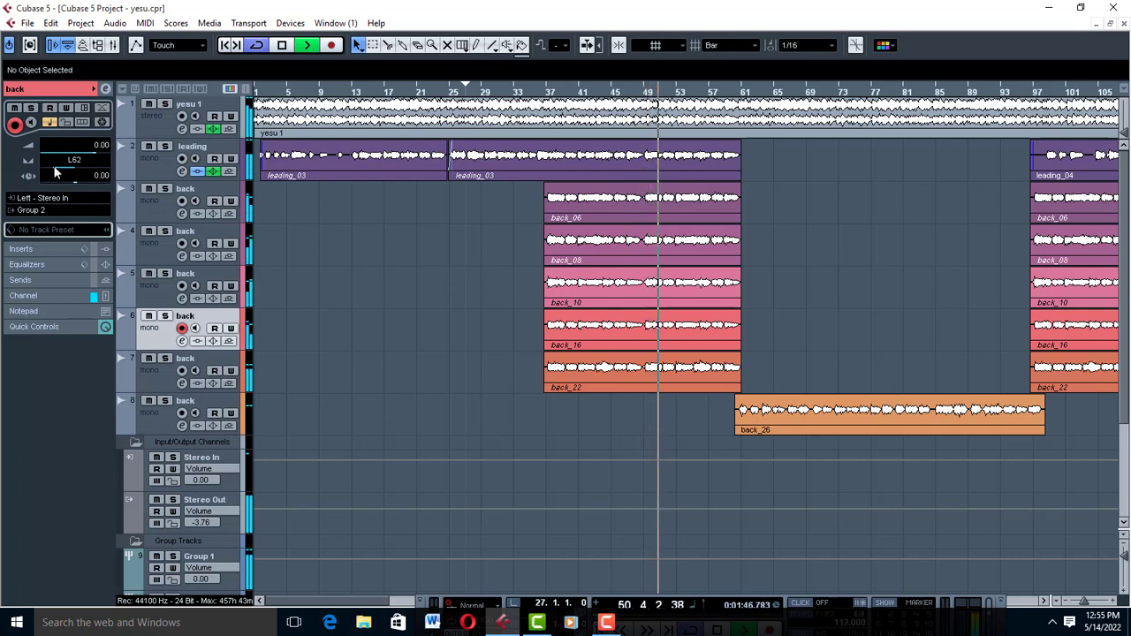
pyautogui.press('space')
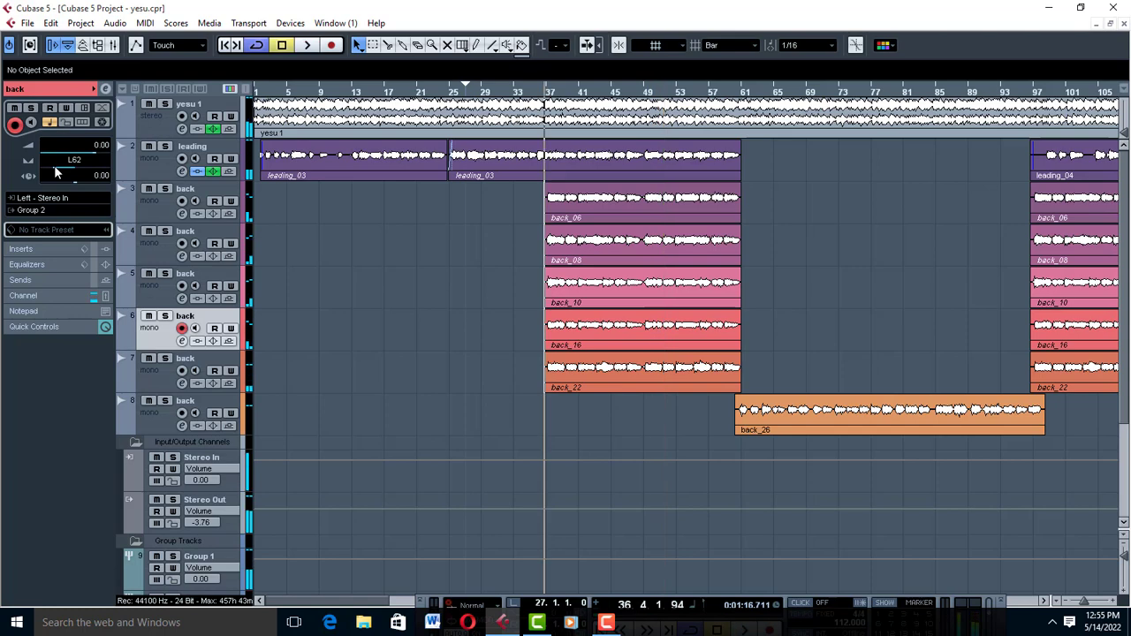
# Review Group 2's inserts and EQ curve in its channel settings, then return to the maximized project
pyautogui.scroll(-4, 309, 483)
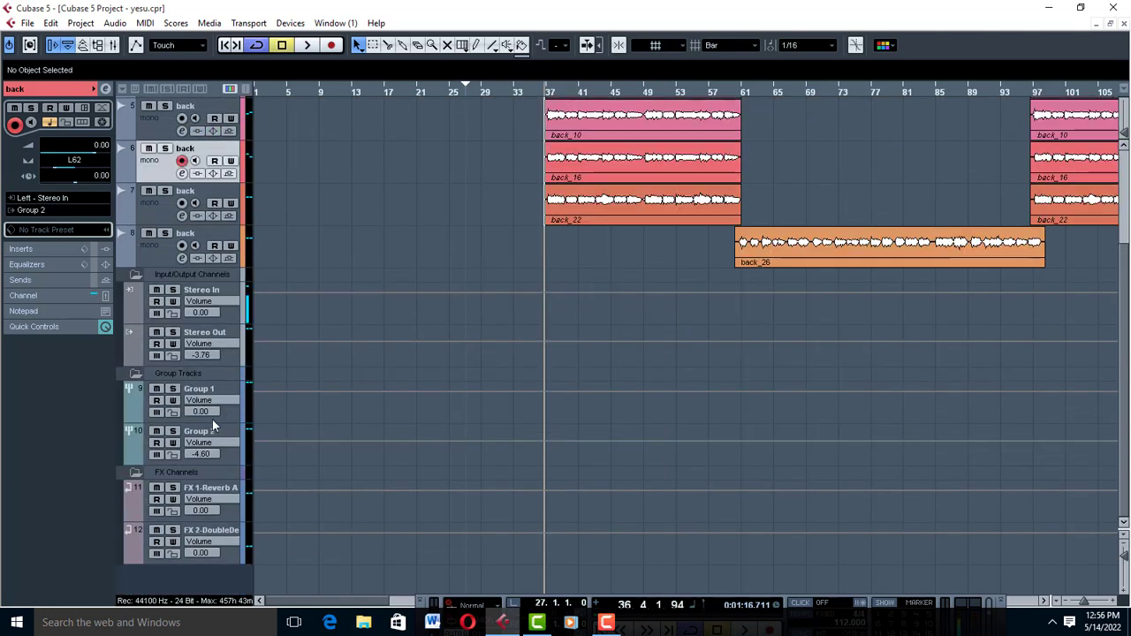
pyautogui.click(234, 442)
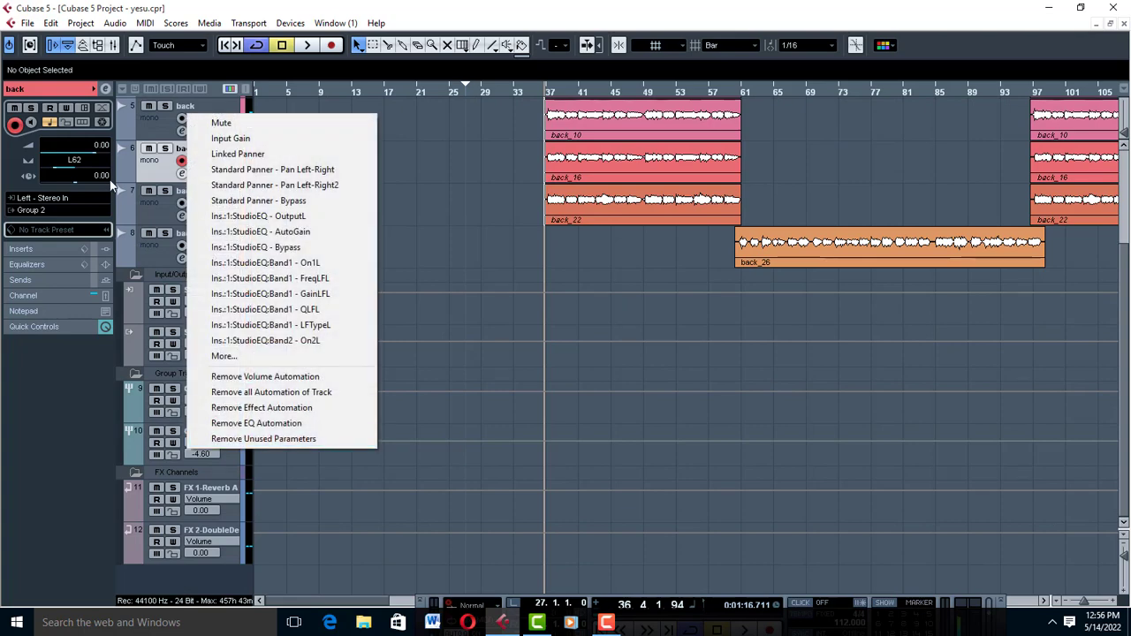
pyautogui.click(441, 202)
pyautogui.click(227, 430)
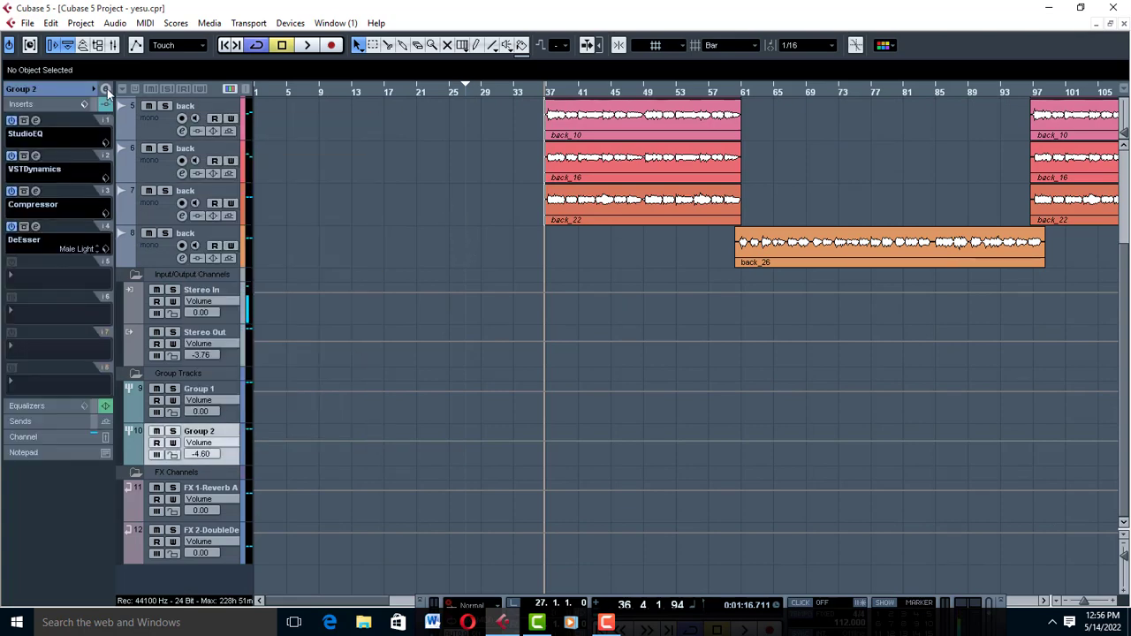
pyautogui.click(106, 88)
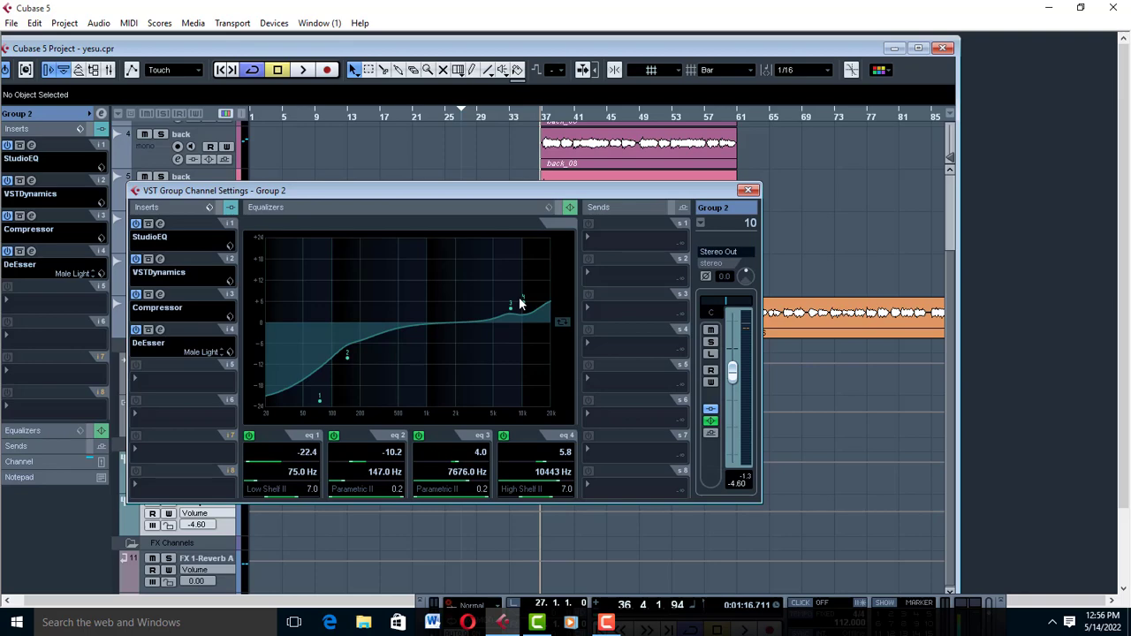
pyautogui.click(748, 190)
pyautogui.click(918, 48)
pyautogui.scroll(3, 469, 184)
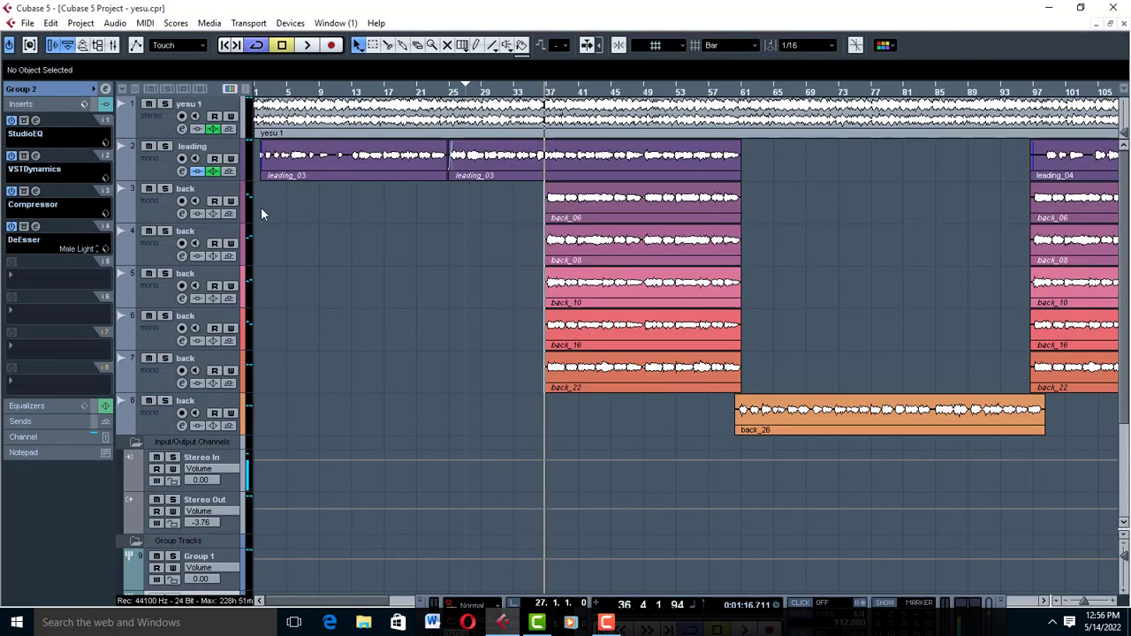
# Check the pan settings of the first four back tracks one after another
pyautogui.click(156, 209)
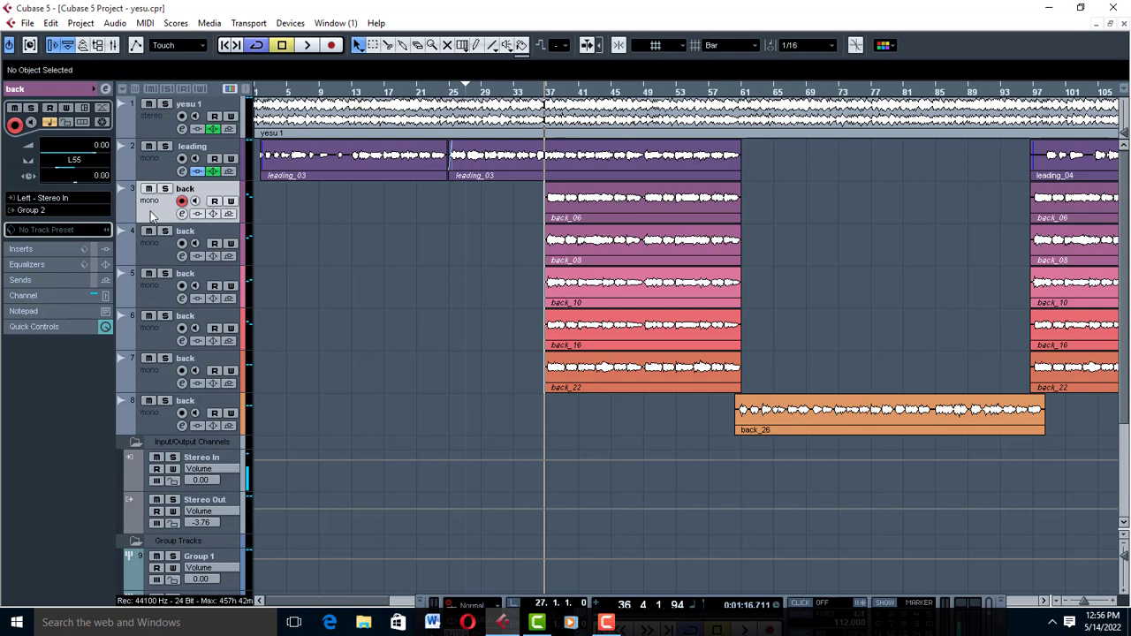
pyautogui.click(149, 299)
pyautogui.click(157, 335)
pyautogui.click(159, 206)
pyautogui.click(154, 255)
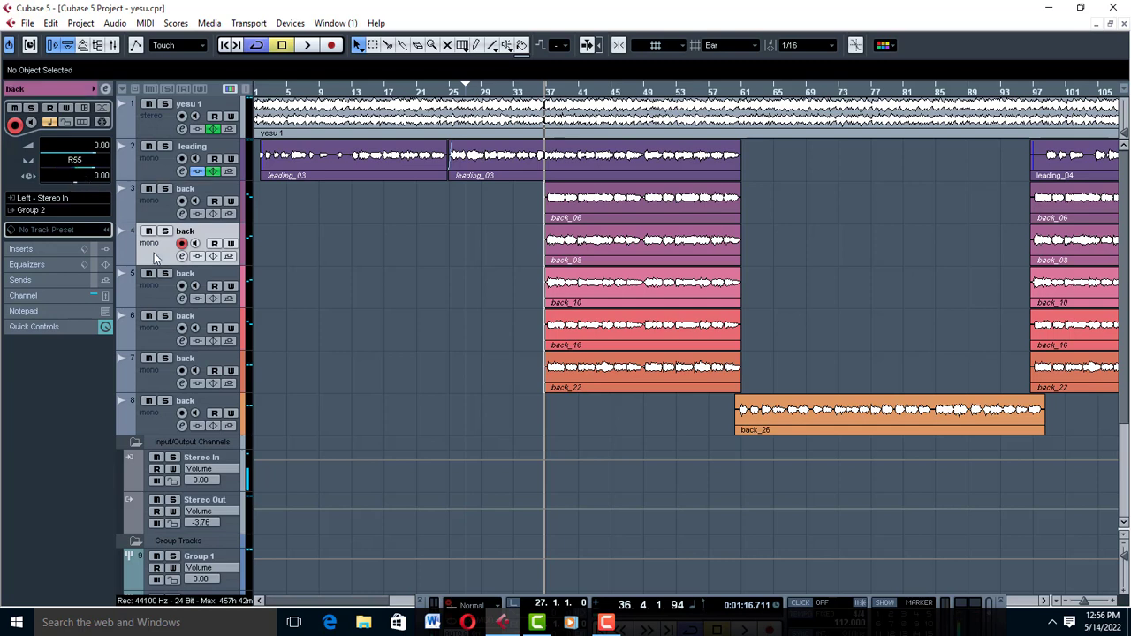
pyautogui.click(154, 304)
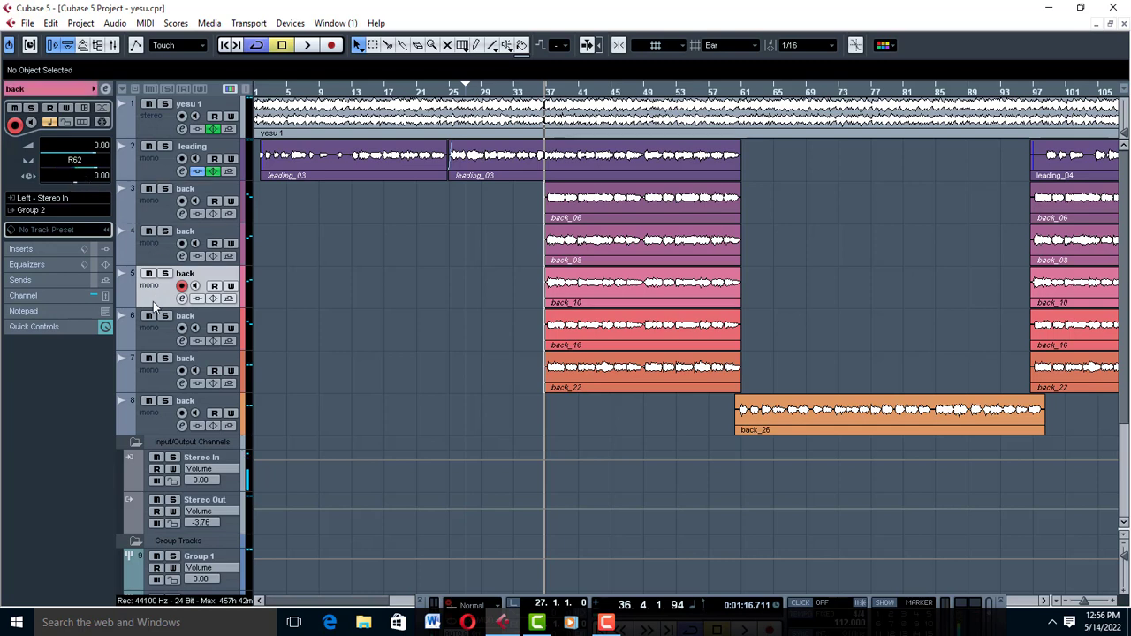
pyautogui.click(157, 338)
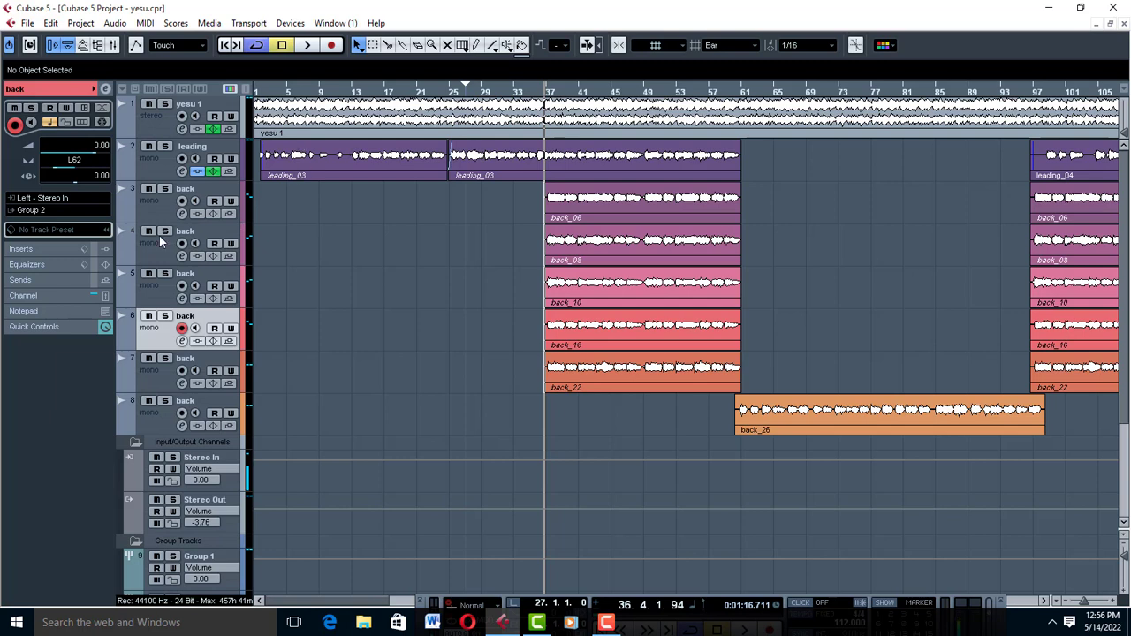
# Audition the first, third and fifth back tracks by soloing them in turn, then clear the solos and check the fifth track's pan
pyautogui.press('space')
pyautogui.click(164, 188)
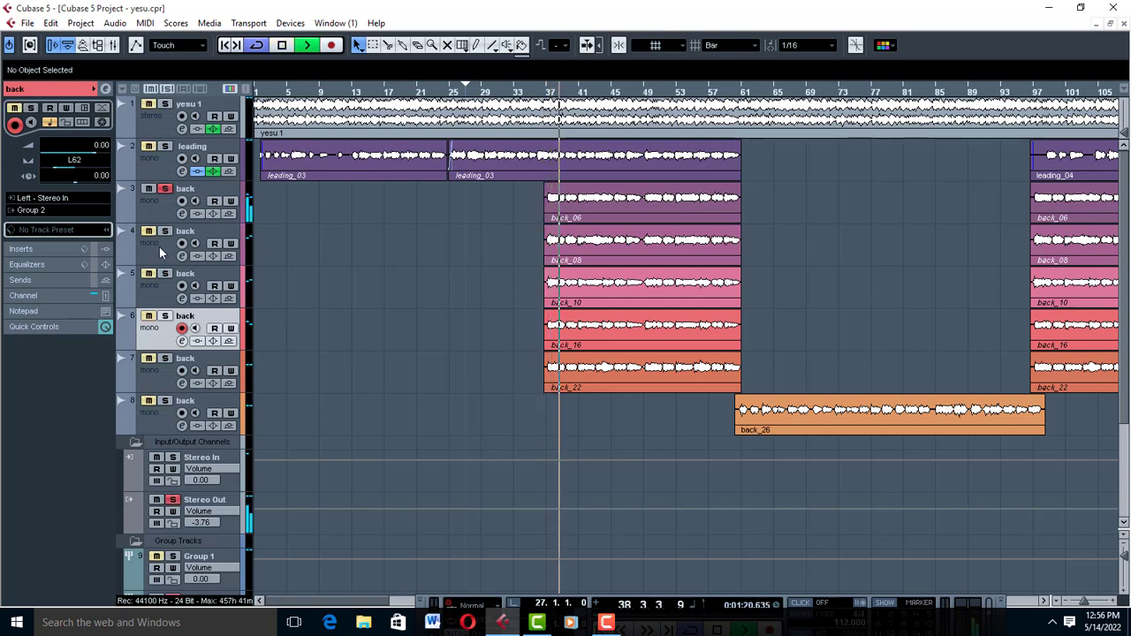
pyautogui.press('space')
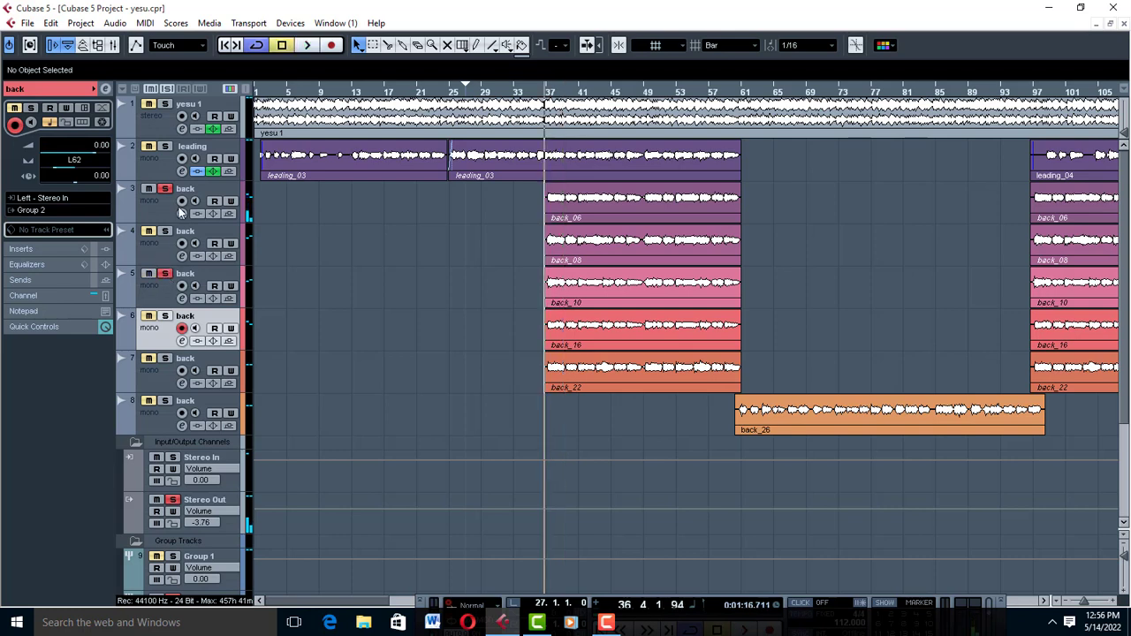
pyautogui.click(166, 189)
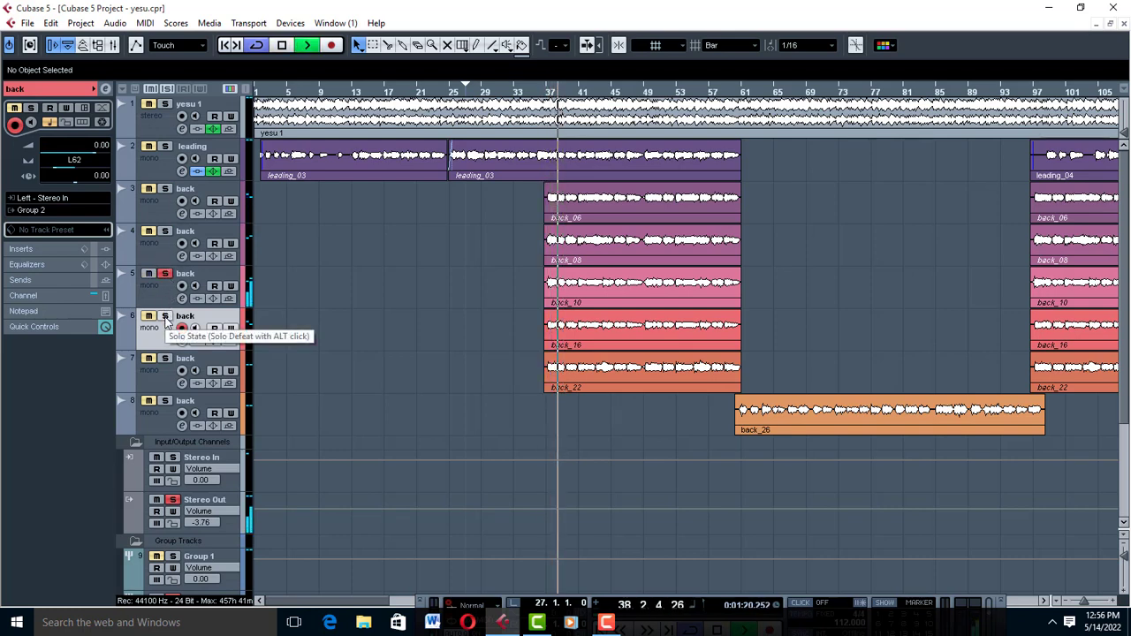
pyautogui.press('space')
pyautogui.press('space')
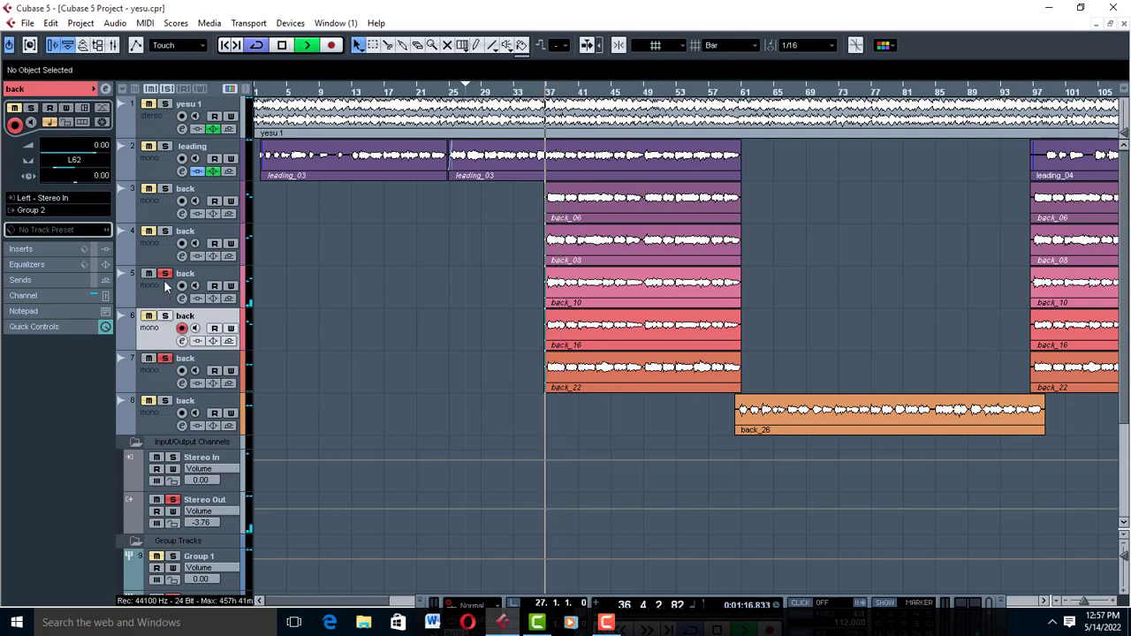
pyautogui.click(165, 276)
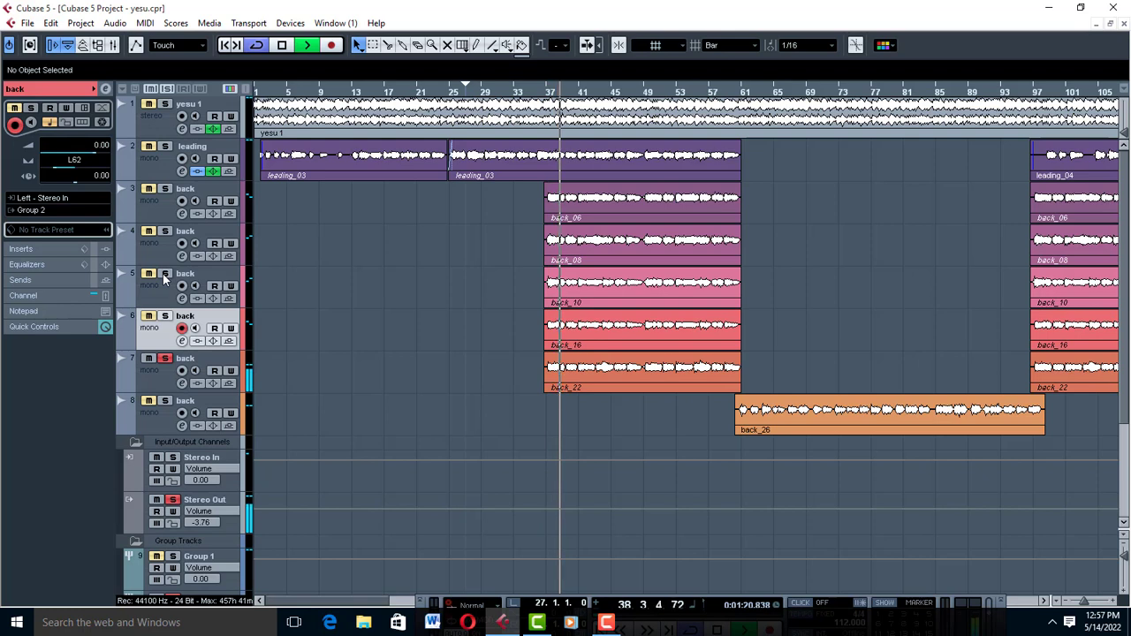
pyautogui.press('space')
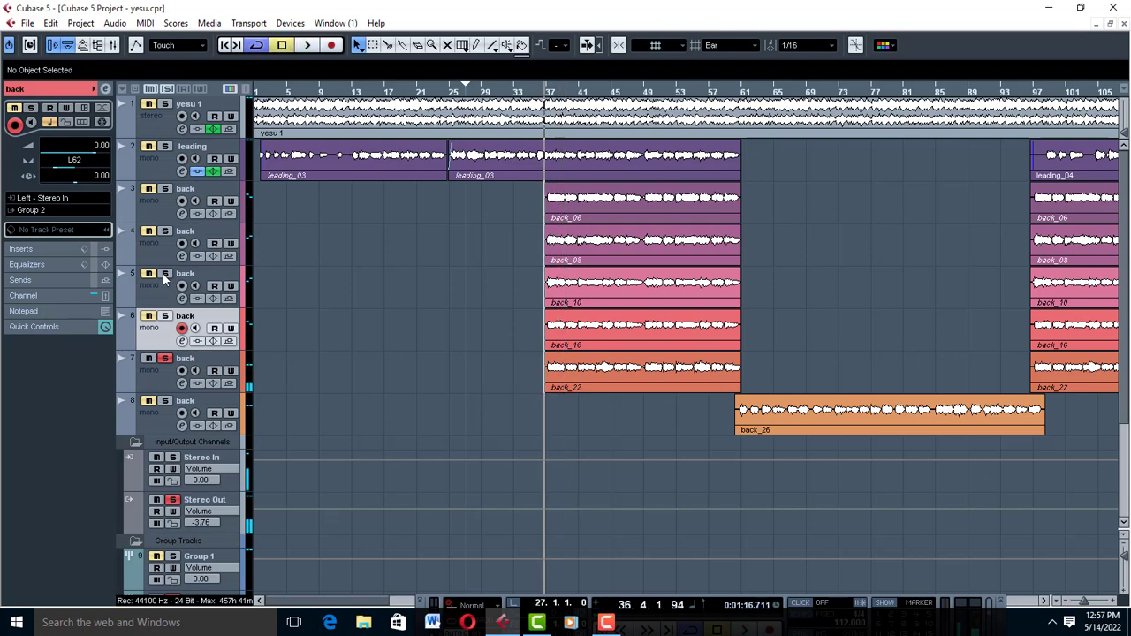
pyautogui.click(165, 359)
pyautogui.click(567, 375)
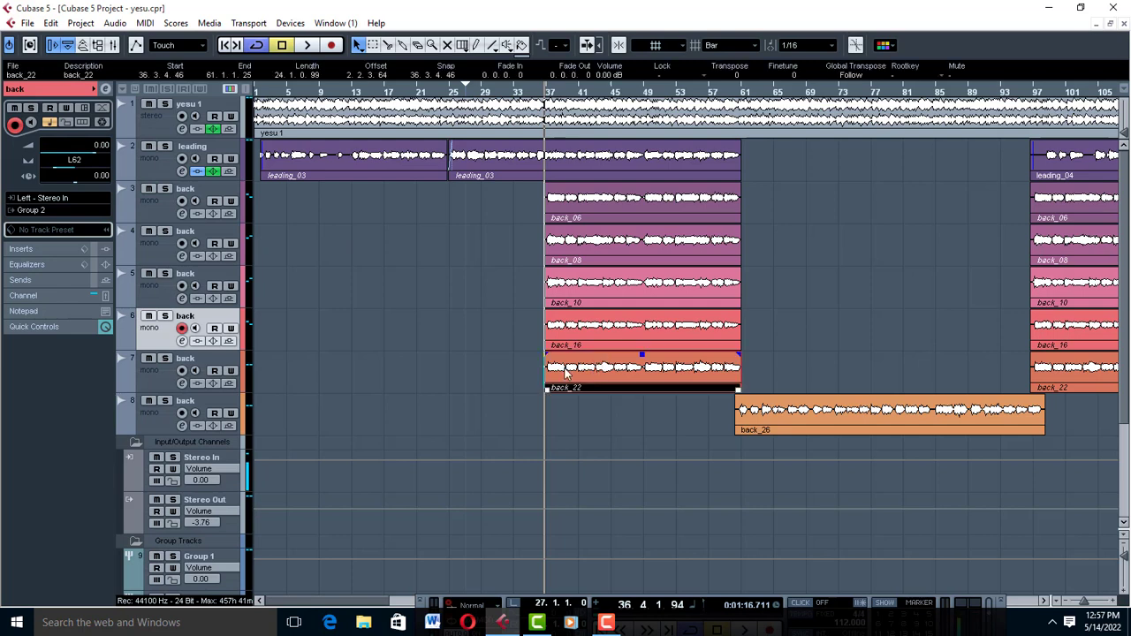
pyautogui.click(147, 378)
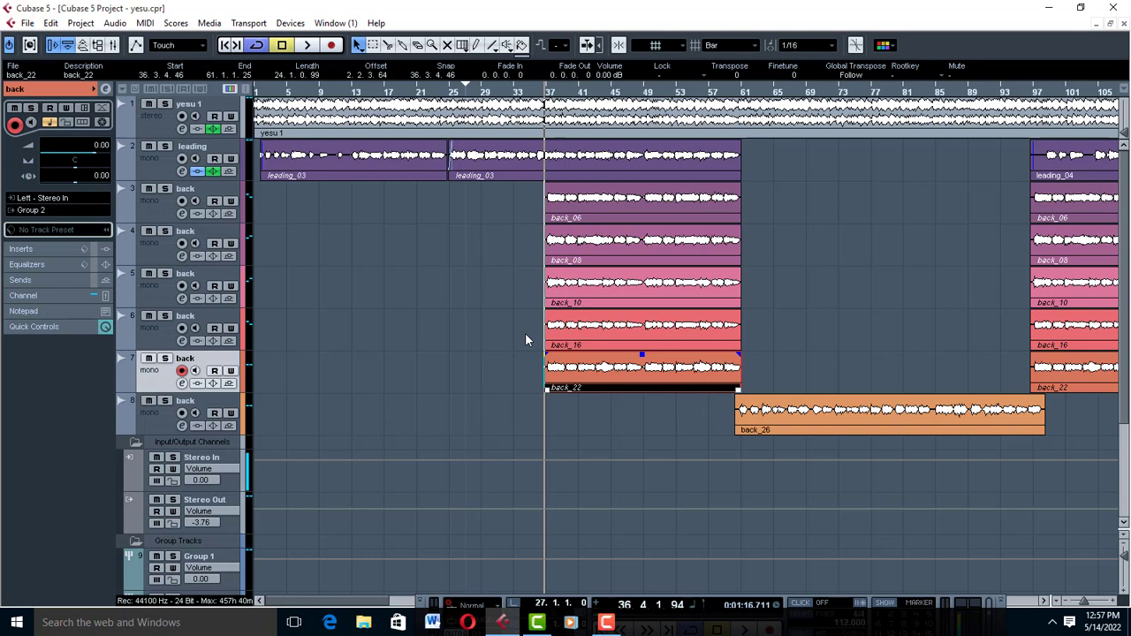
# During playback, set the clip volume of back_06 and back_08 at bar 37 to -5 dB
pyautogui.press('space')
pyautogui.moveTo(474, 194); pyautogui.dragTo(848, 265)
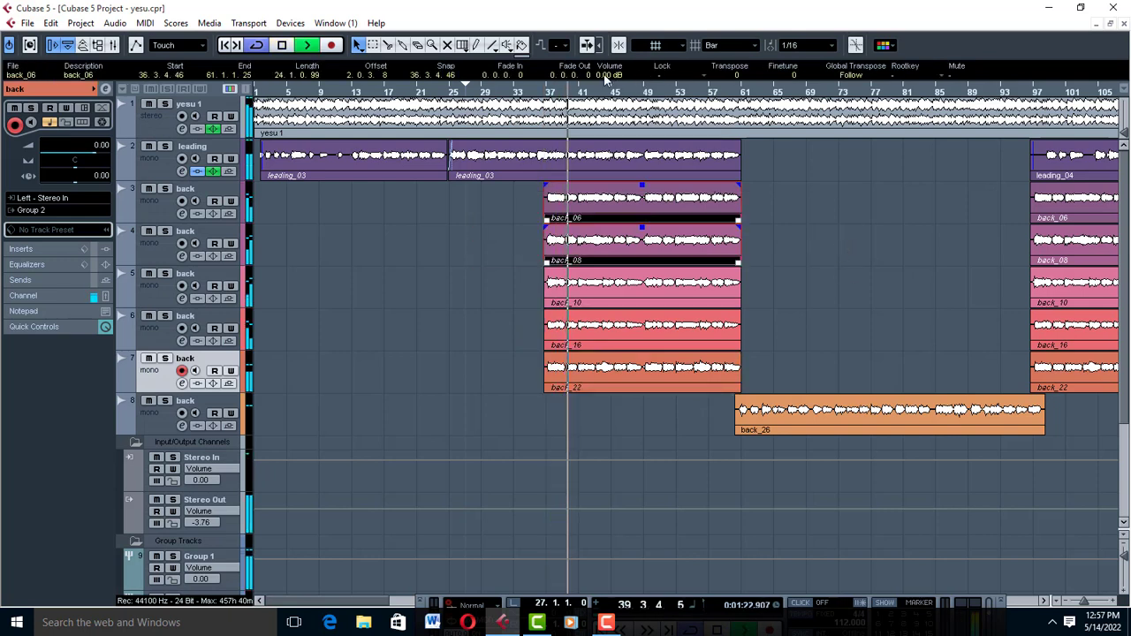
pyautogui.scroll(6, 603, 73)
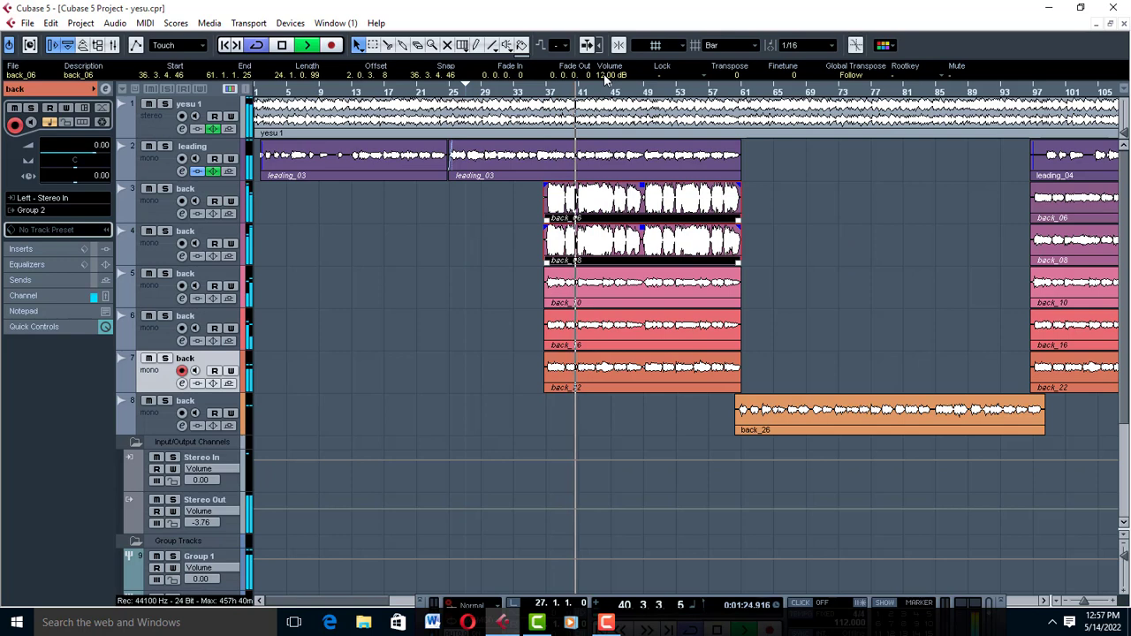
pyautogui.scroll(2, 605, 74)
pyautogui.scroll(-10, 605, 74)
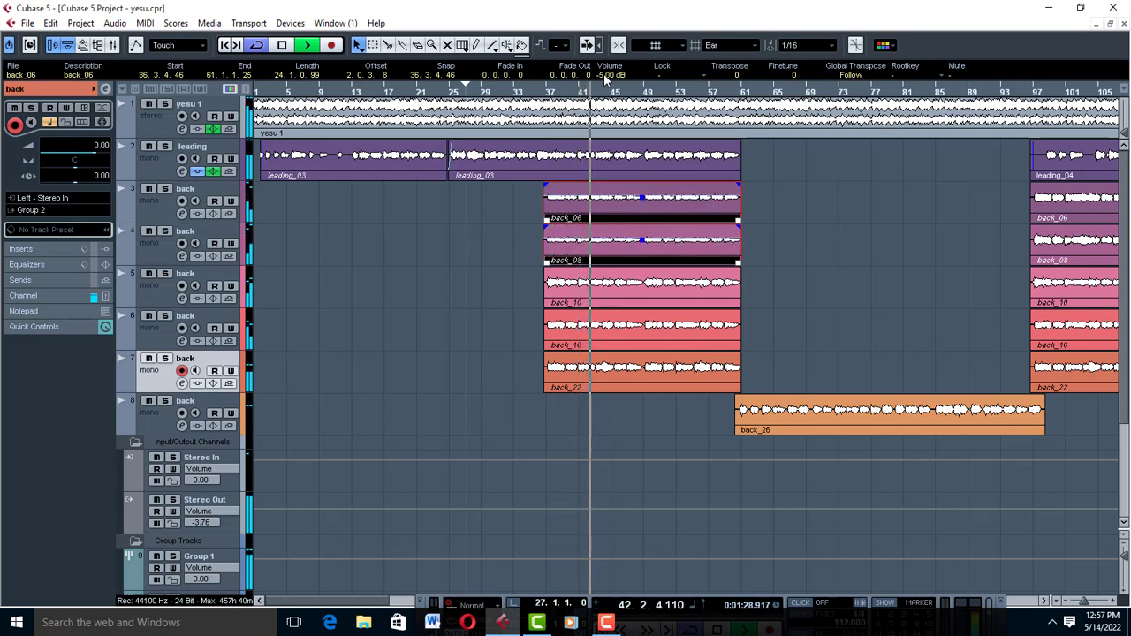
# Set the clip volume of back_10 and back_16 at bar 37 to -2 dB while the song plays
pyautogui.moveTo(493, 287); pyautogui.dragTo(574, 345)
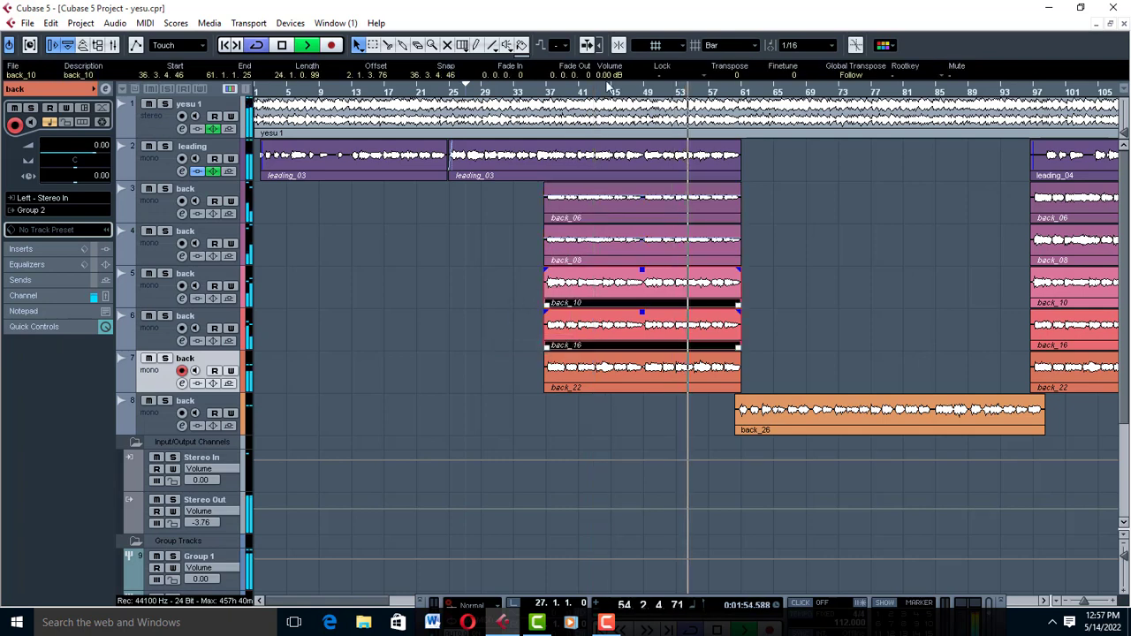
pyautogui.scroll(-7, 607, 83)
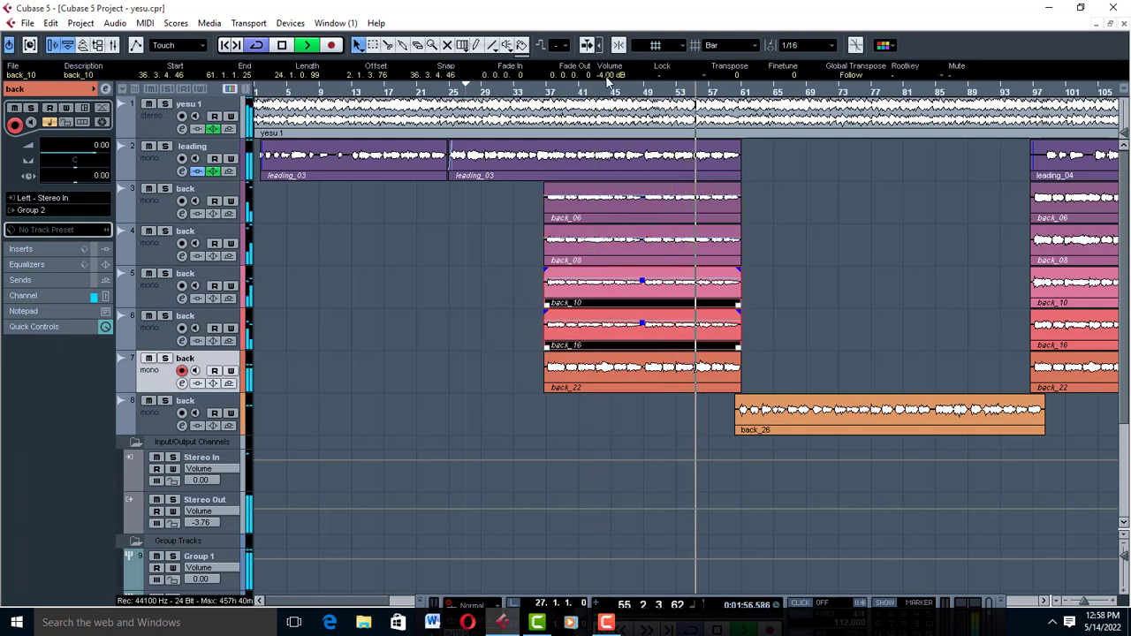
pyautogui.scroll(-2, 607, 83)
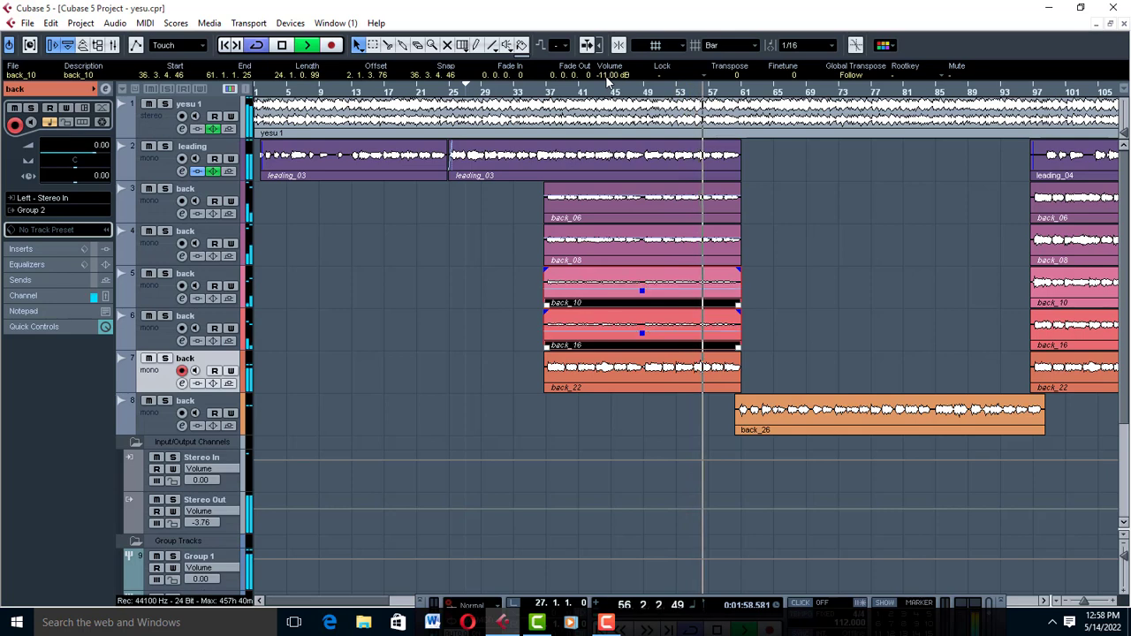
pyautogui.scroll(6, 607, 83)
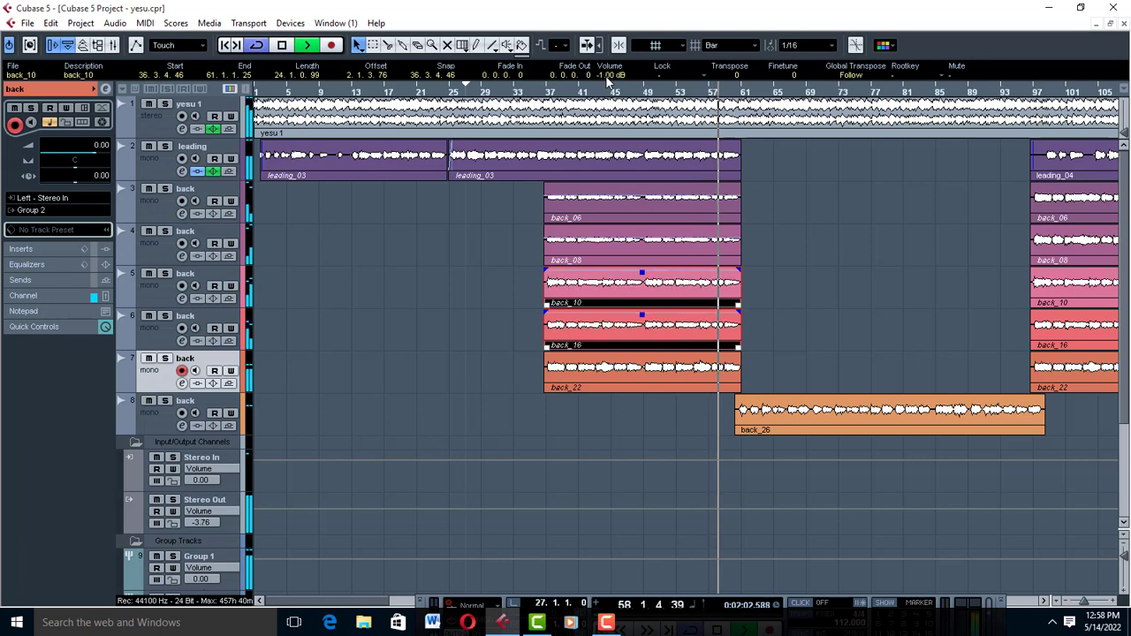
pyautogui.scroll(2, 607, 83)
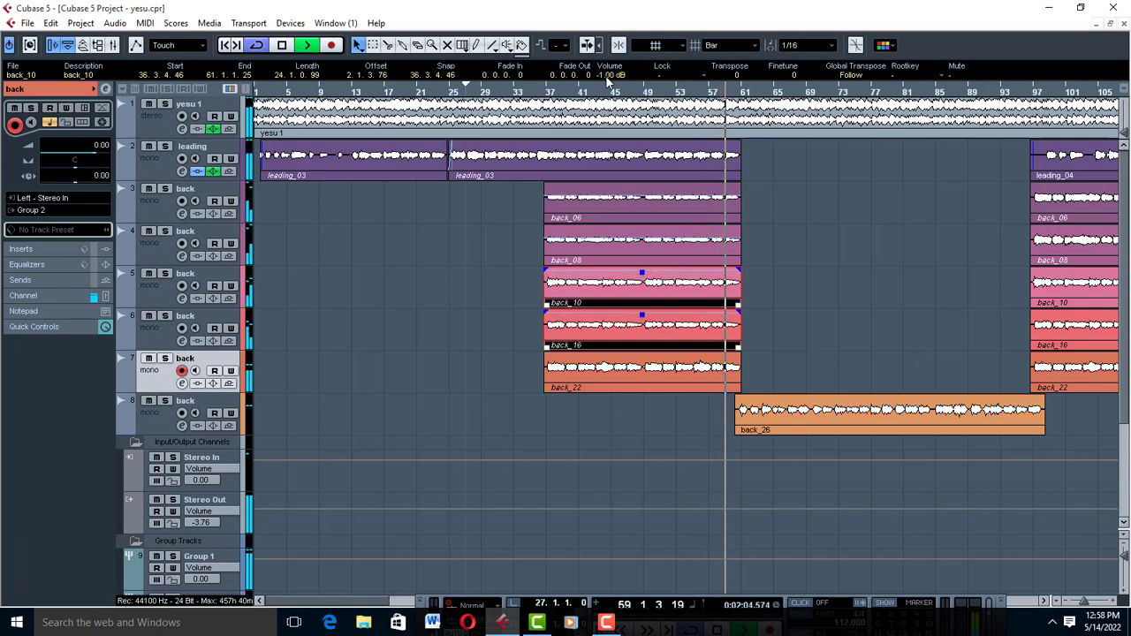
pyautogui.scroll(-2, 607, 83)
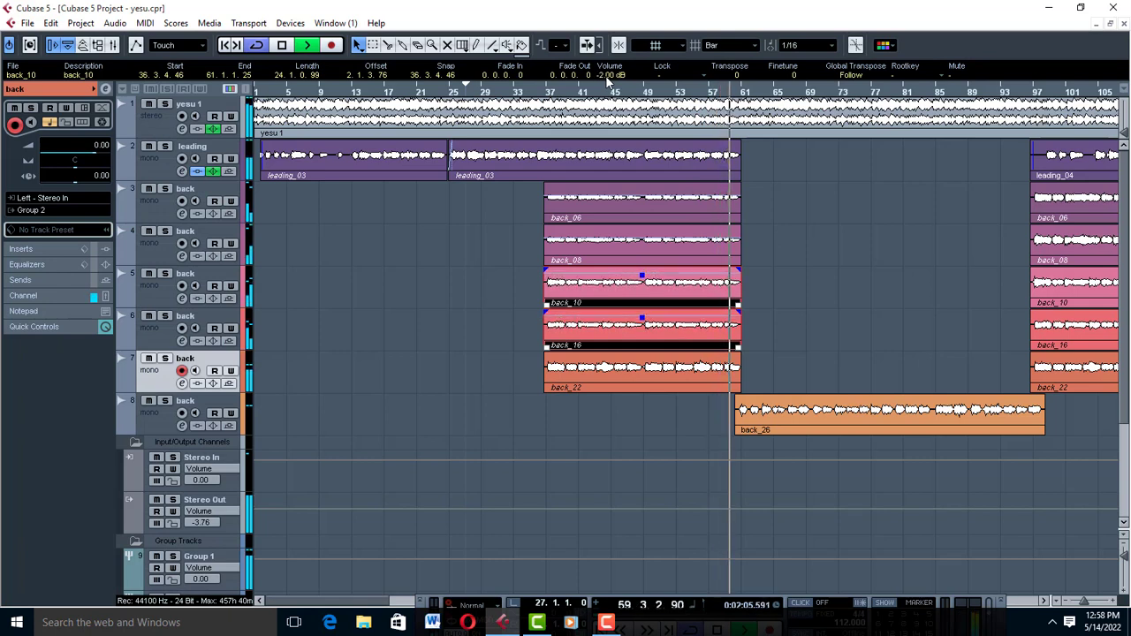
# Restart playback, set the bar 37 back_22 clip's volume to -5 dB, and briefly solo the fourth back track
pyautogui.press('space')
pyautogui.click(657, 385)
pyautogui.press('space')
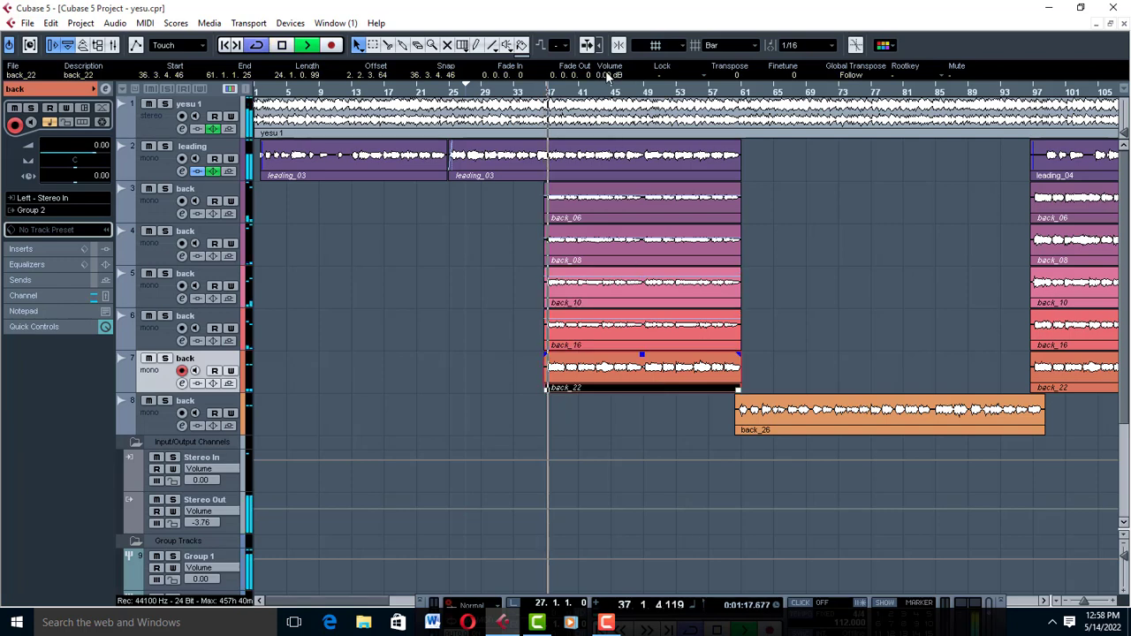
pyautogui.scroll(-3, 607, 77)
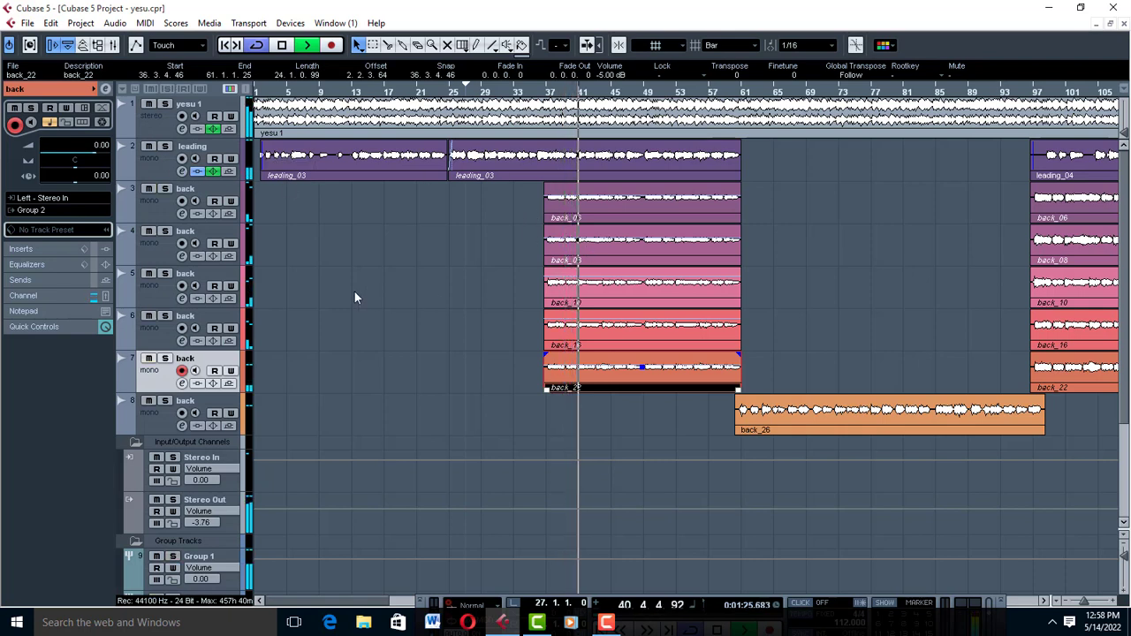
pyautogui.click(165, 316)
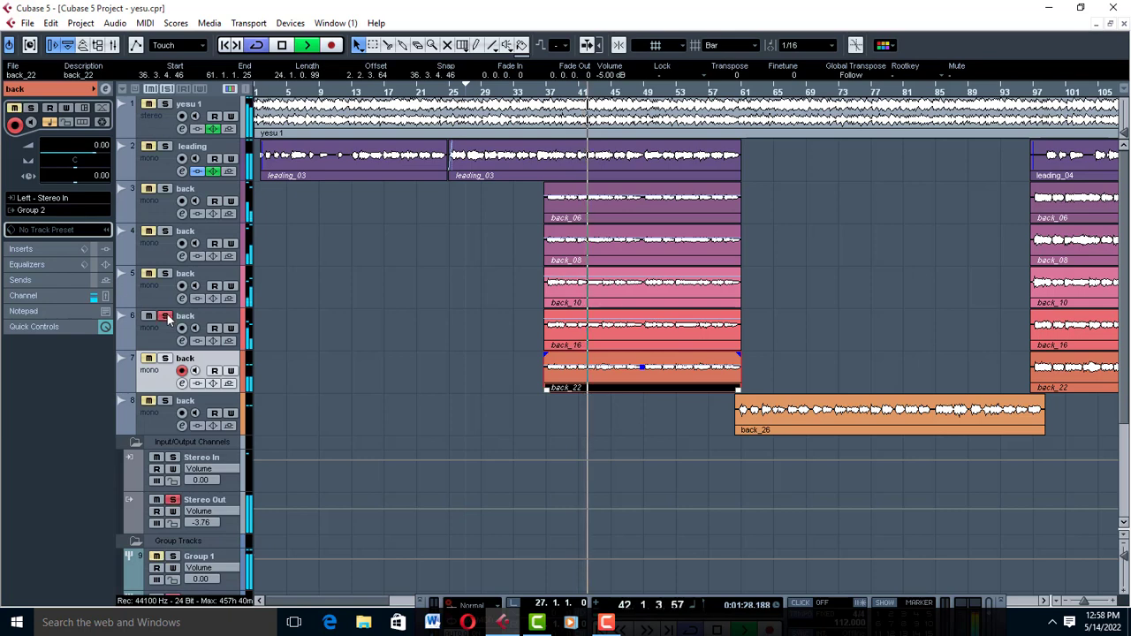
# Reselect the back_08 and back_06 clips at bar 37 and lower their volume further to -9 dB during playback
pyautogui.click(519, 199)
pyautogui.click(558, 261)
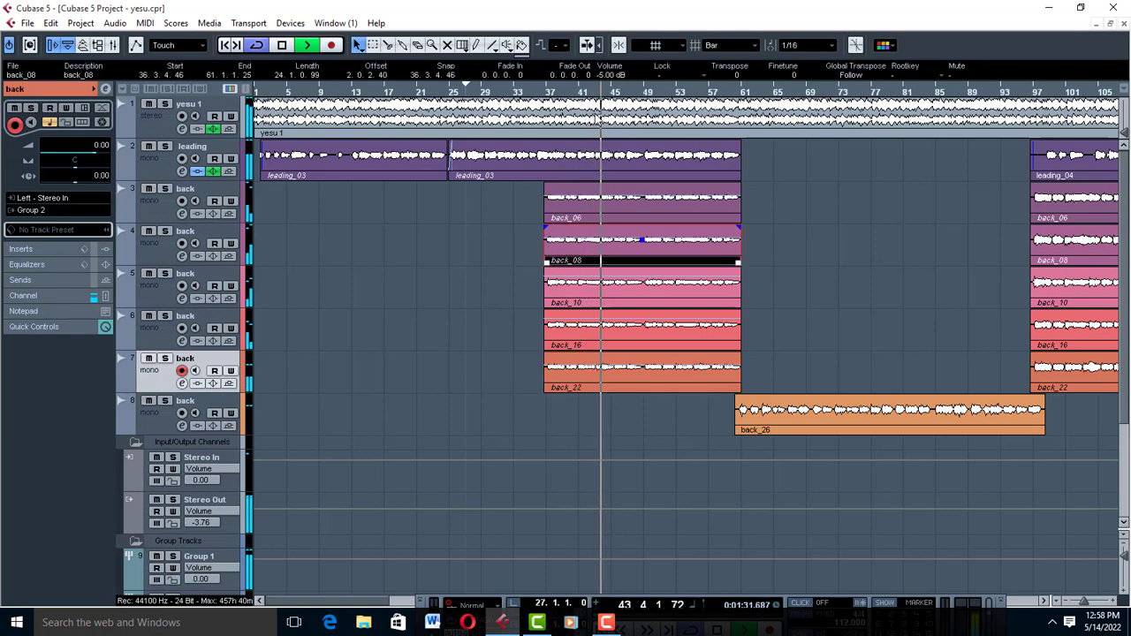
pyautogui.keyDown('shift'); pyautogui.click(606, 210); pyautogui.keyUp('shift')
pyautogui.scroll(-5, 608, 75)
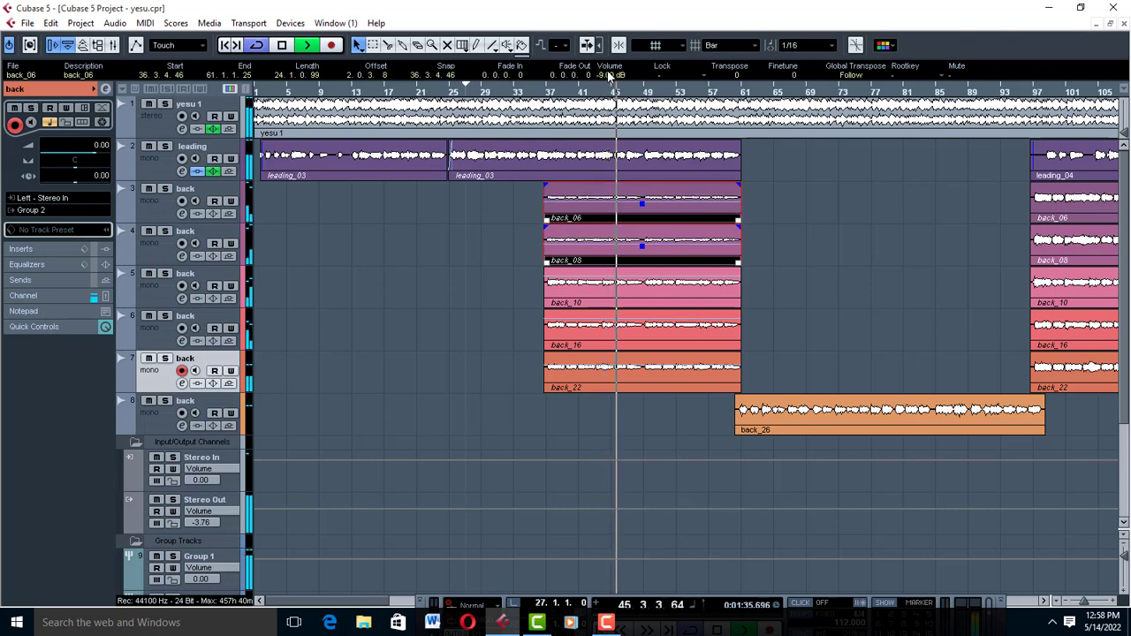
# Lower the clip volume of back_06 and back_08 at bar 37 to -10 dB and restart playback
pyautogui.scroll(1, 608, 75)
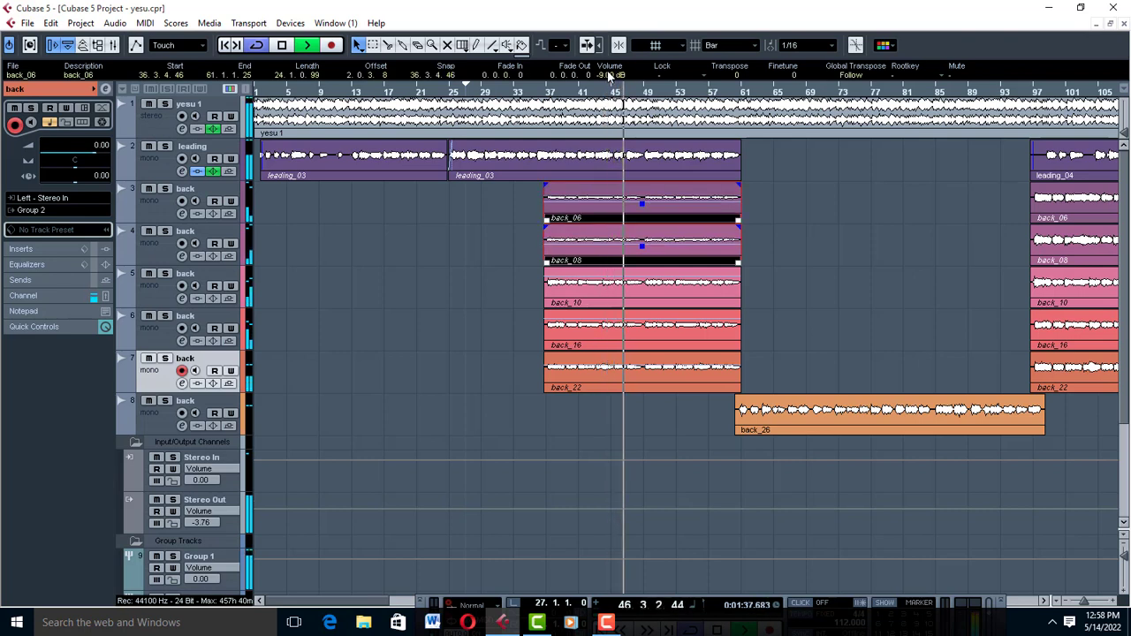
pyautogui.scroll(1, 608, 75)
pyautogui.scroll(-2, 607, 75)
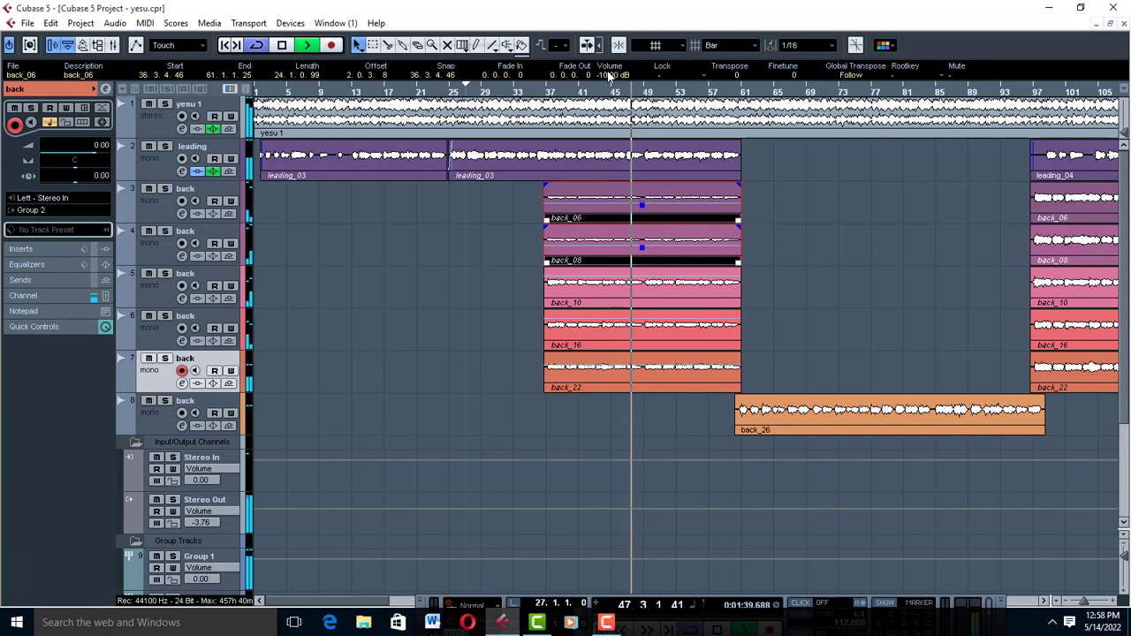
pyautogui.press('space')
pyautogui.press('space')
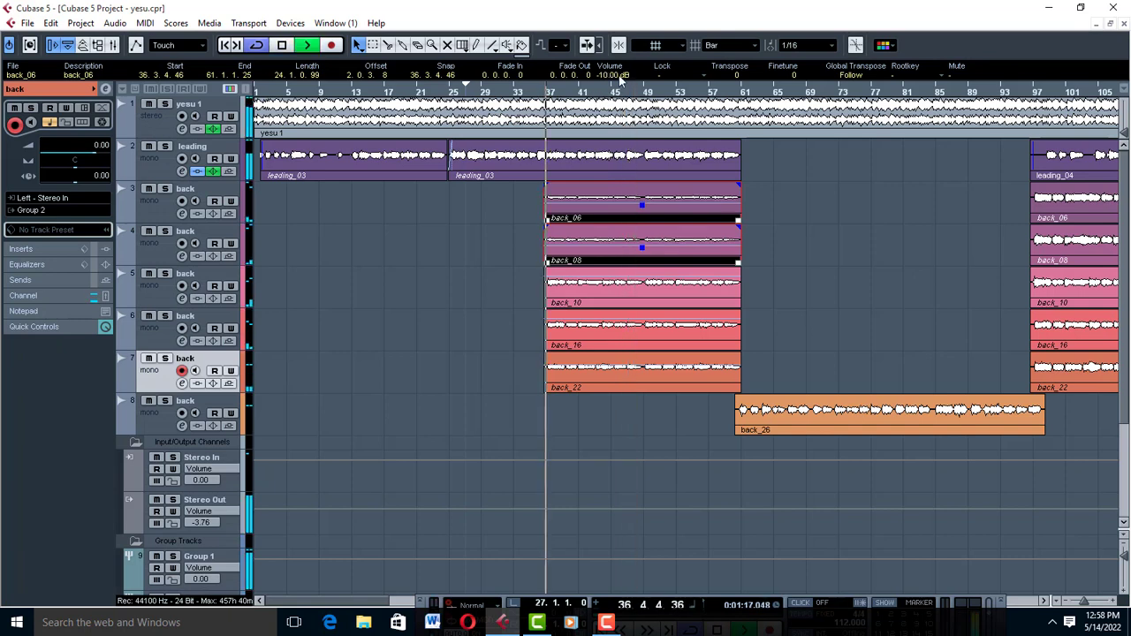
# Raise the clip volume of back_06 and back_08 at bar 37 to -5 dB while the song plays
pyautogui.scroll(1, 620, 78)
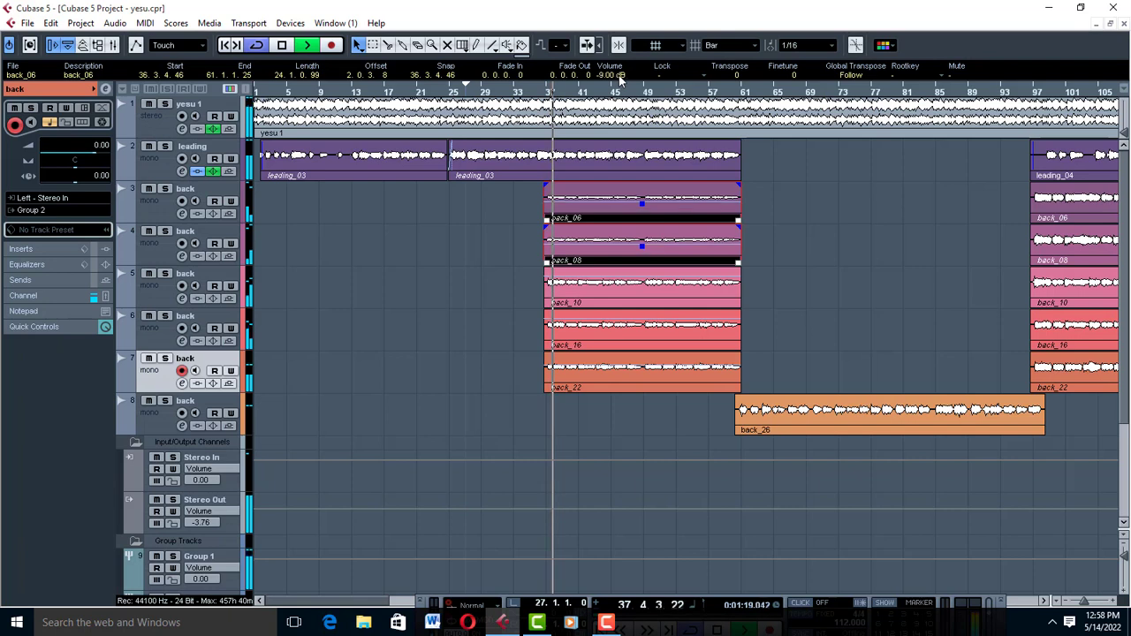
pyautogui.scroll(1, 620, 77)
pyautogui.scroll(1, 620, 77)
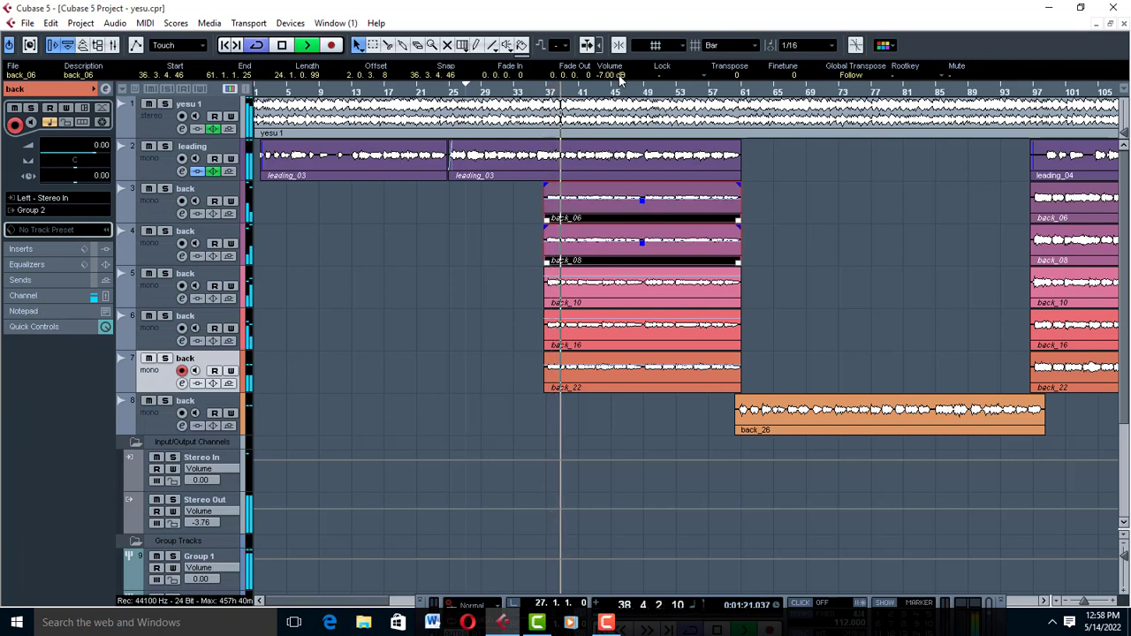
pyautogui.scroll(1, 620, 78)
pyautogui.scroll(1, 620, 78)
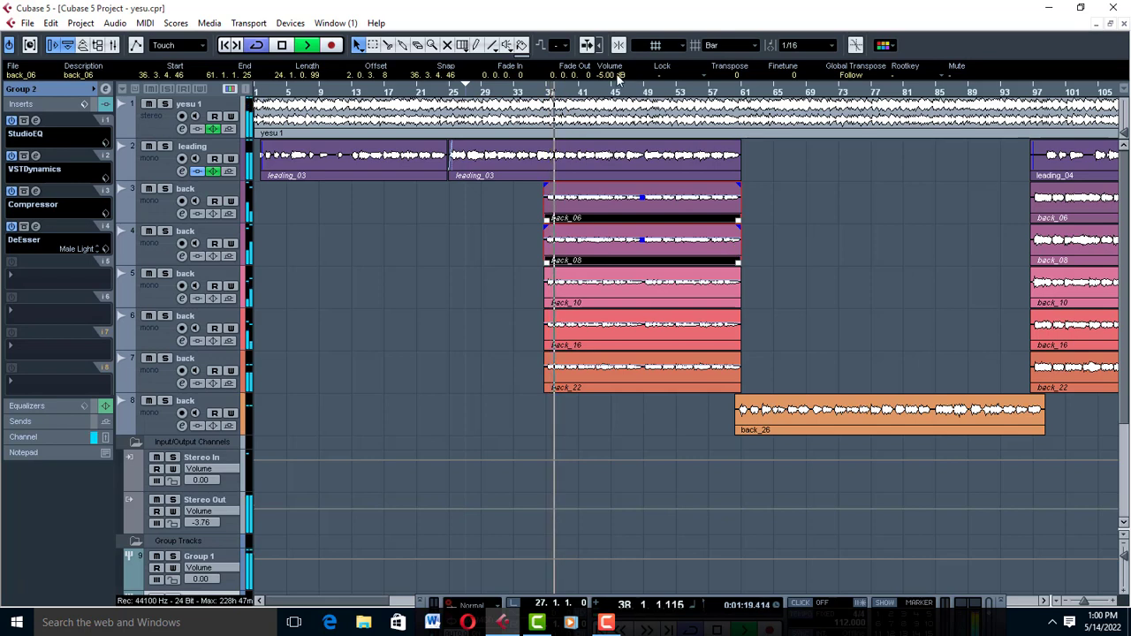
# Bring the back_06 and back_08 clips at bar 37 to a volume of -7 dB during playback
pyautogui.scroll(-1, 608, 77)
pyautogui.scroll(-1, 608, 77)
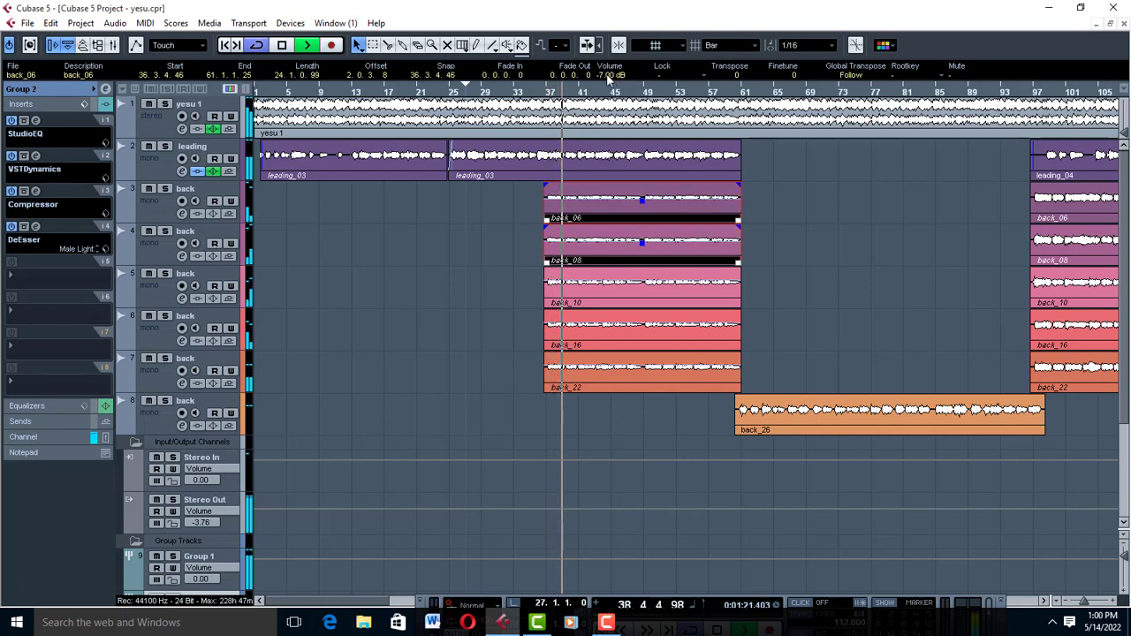
pyautogui.scroll(-1, 608, 78)
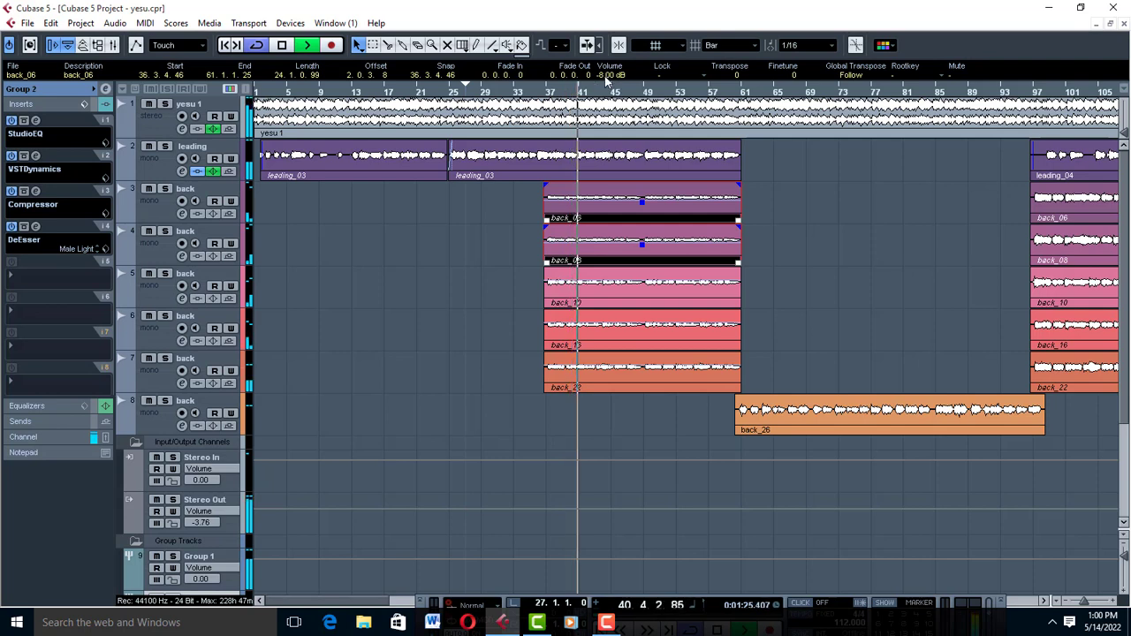
pyautogui.scroll(-1, 607, 80)
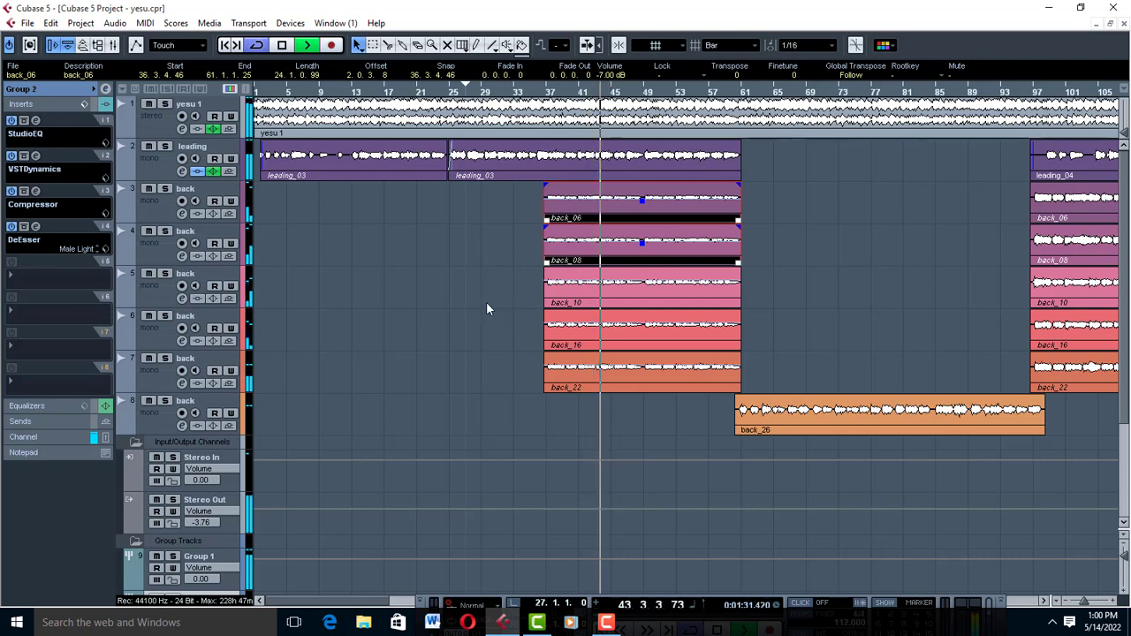
# Set the clip volume of back_22 at bar 37 to -4 dB and stop playback
pyautogui.click(572, 389)
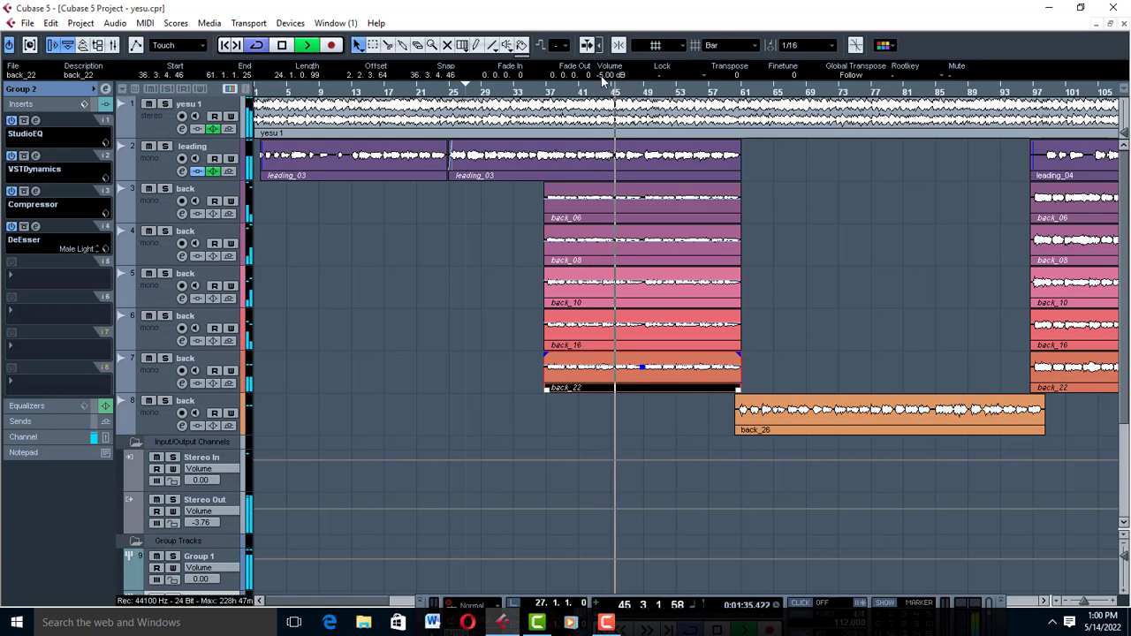
pyautogui.scroll(2, 606, 78)
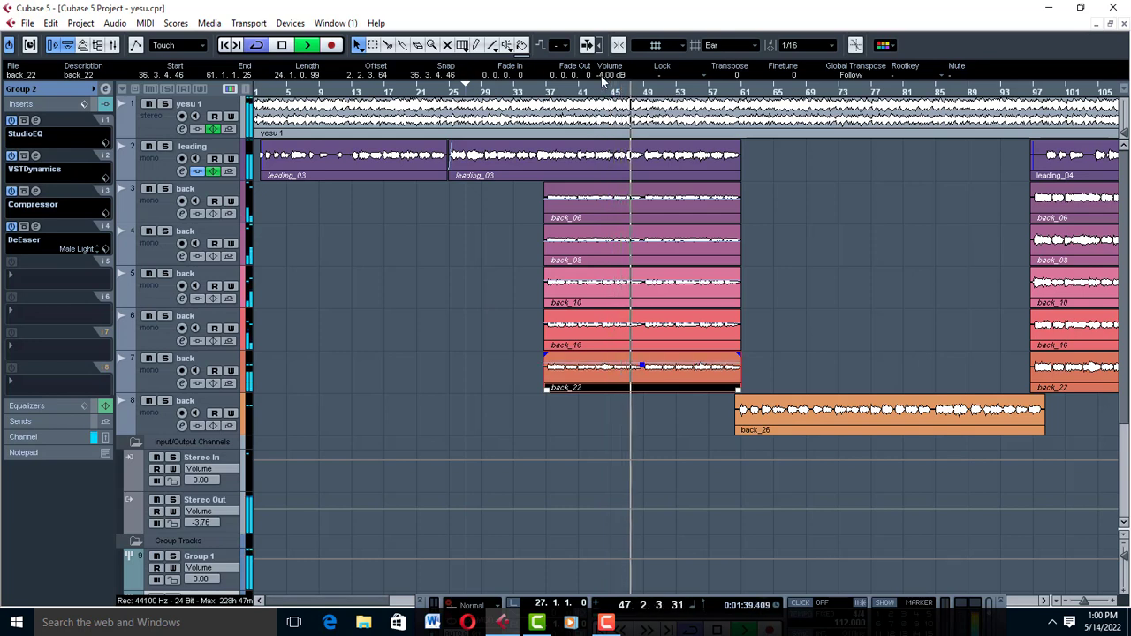
pyautogui.press('space')
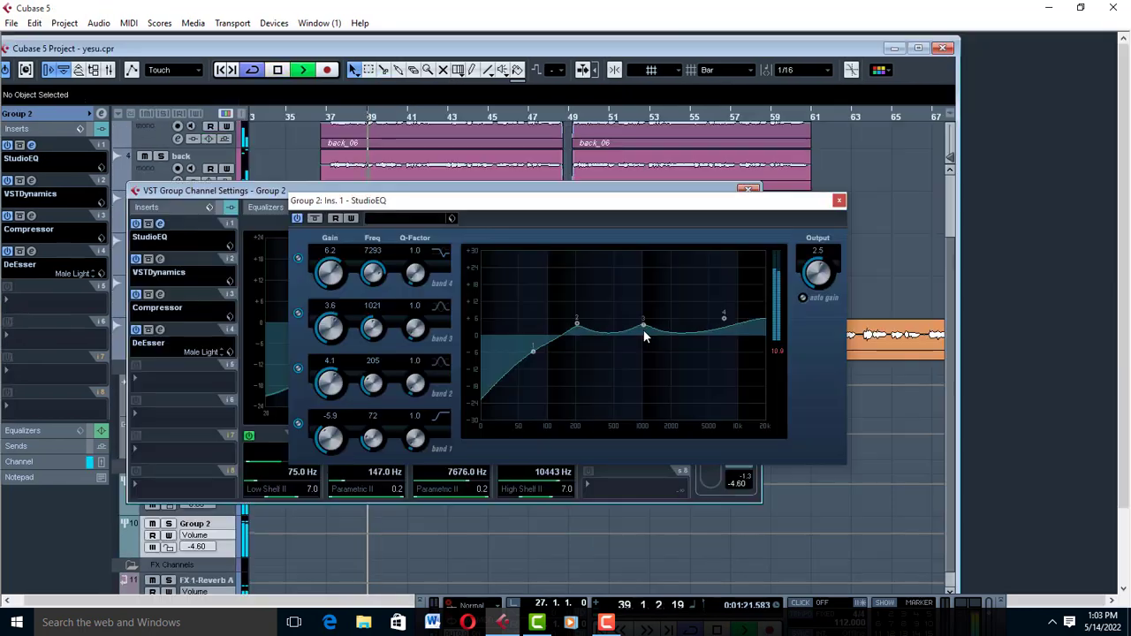
# Move band 3 of Group 2's StudioEQ to about 2058 Hz with a gain of 2.4, stop playback and close the effect
pyautogui.moveTo(644, 328); pyautogui.dragTo(670, 325)
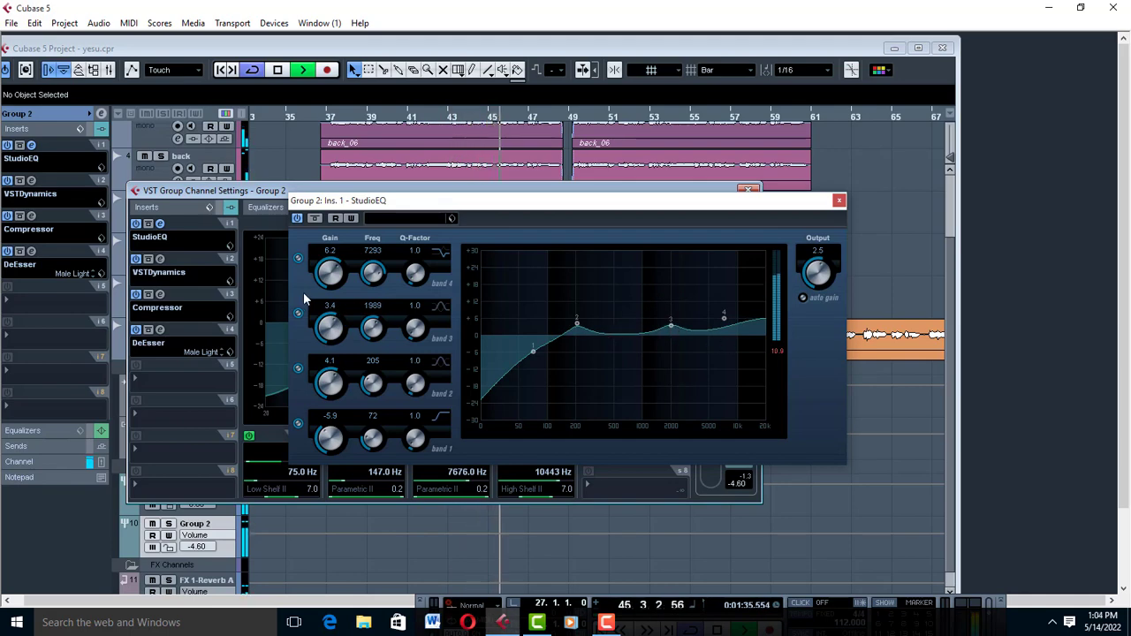
pyautogui.click(747, 189)
pyautogui.press('space')
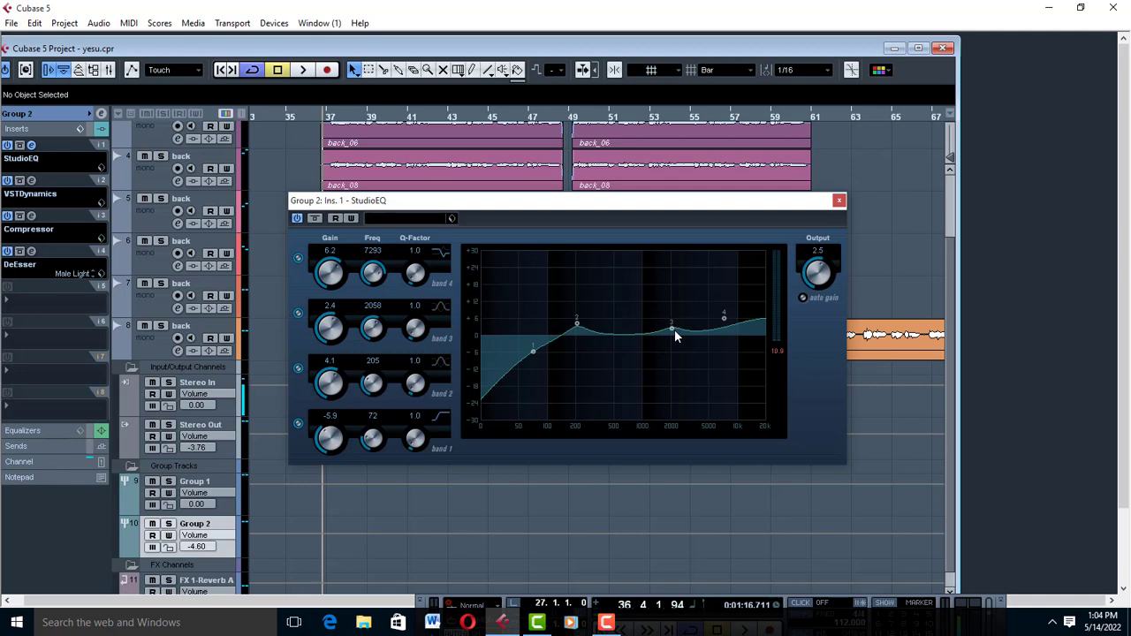
pyautogui.click(839, 202)
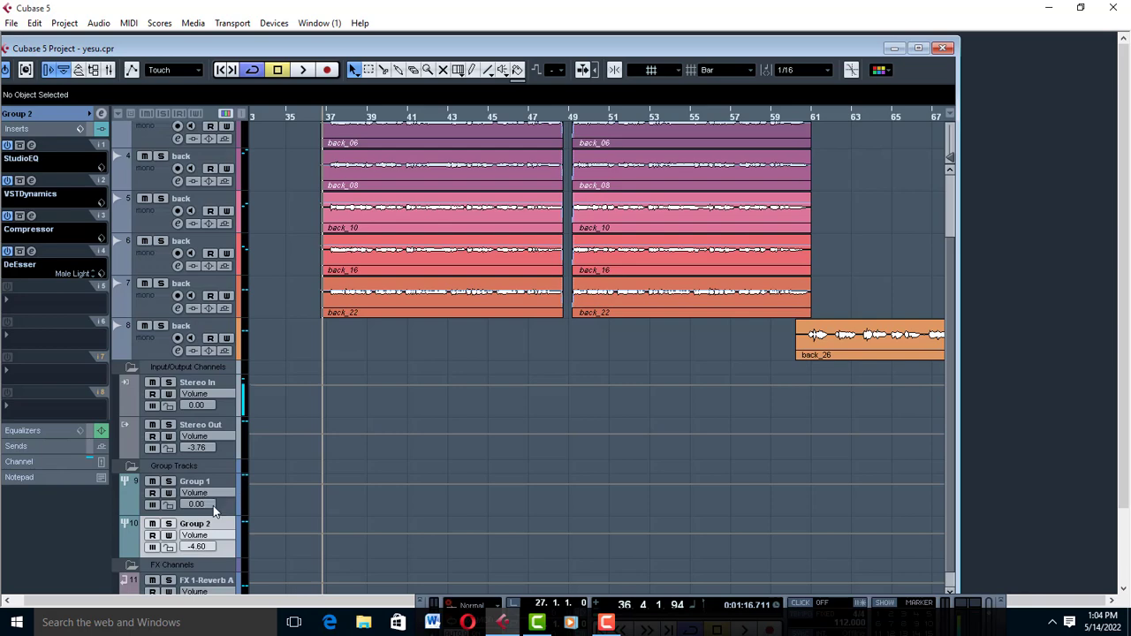
# Set band 1 of Group 2's channel EQ to -20.2 dB at 85 Hz and review its VSTDynamics settings
pyautogui.click(101, 113)
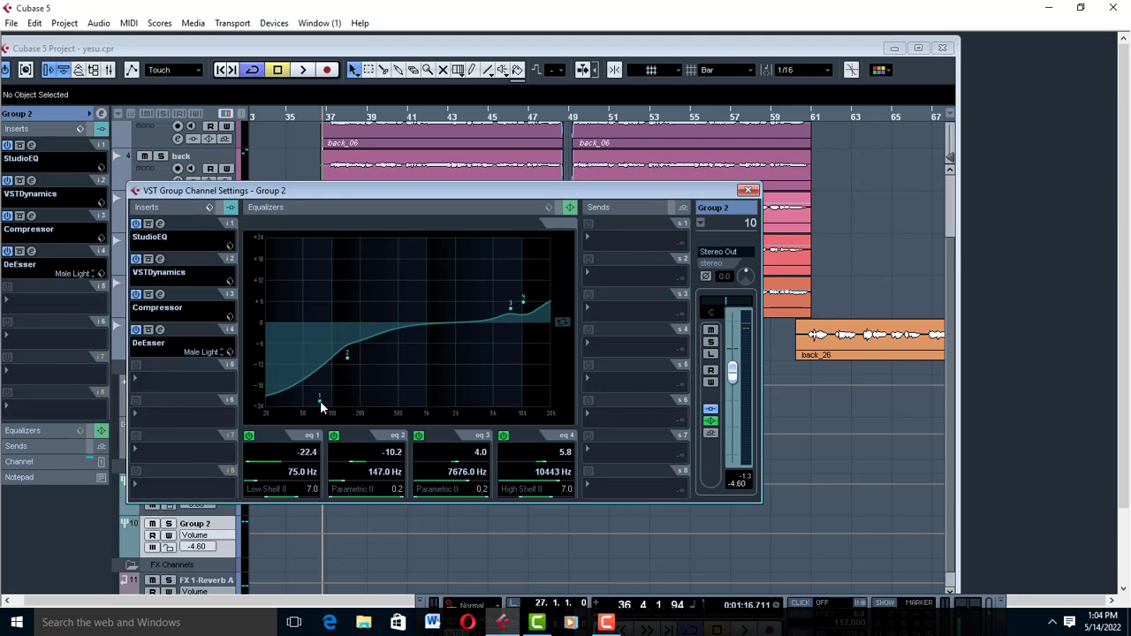
pyautogui.moveTo(322, 405); pyautogui.dragTo(326, 399)
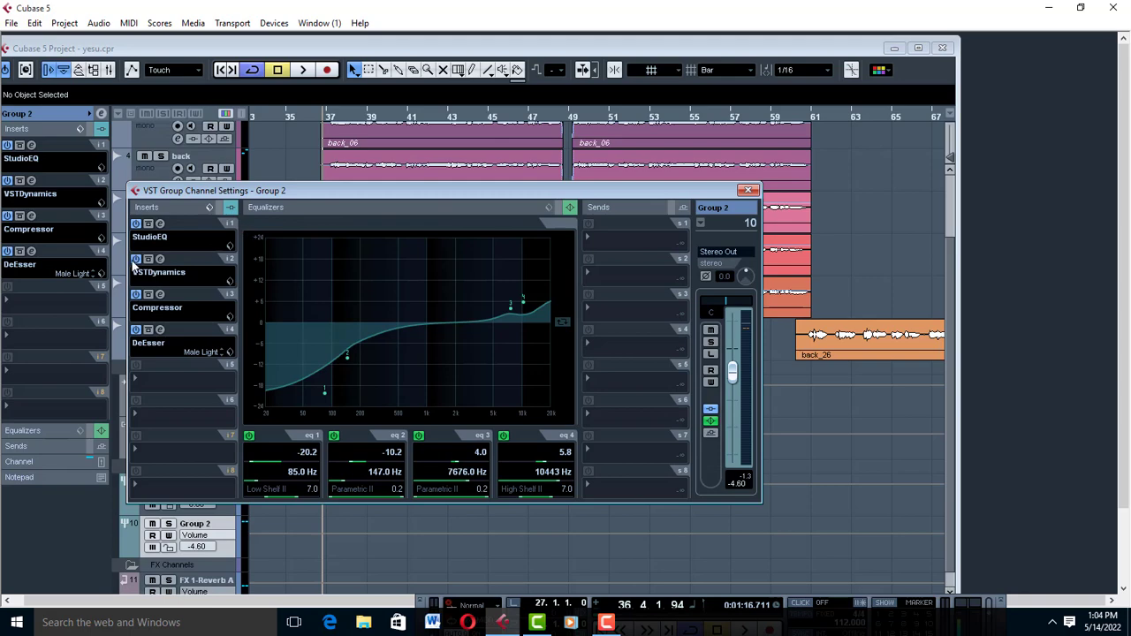
pyautogui.click(160, 259)
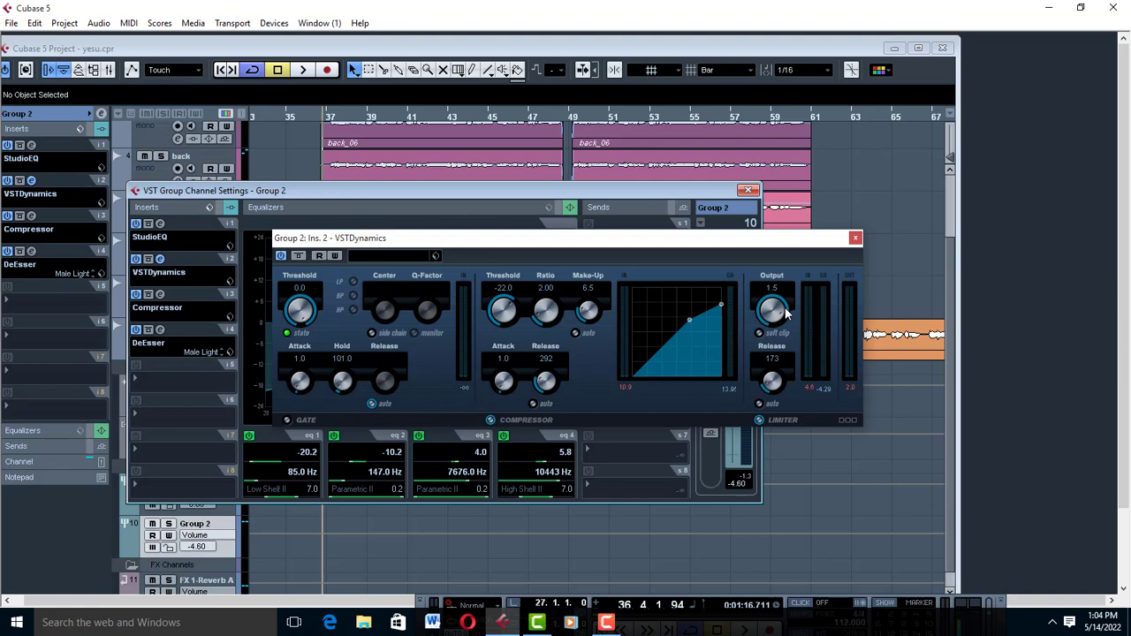
pyautogui.click(855, 238)
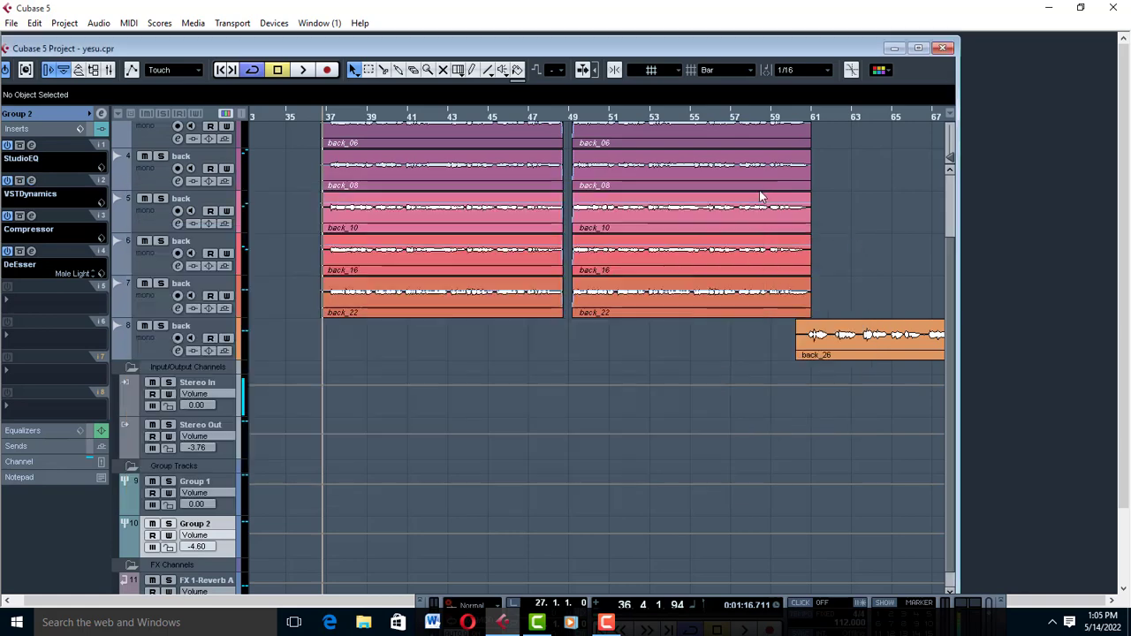
pyautogui.click(748, 190)
pyautogui.click(916, 48)
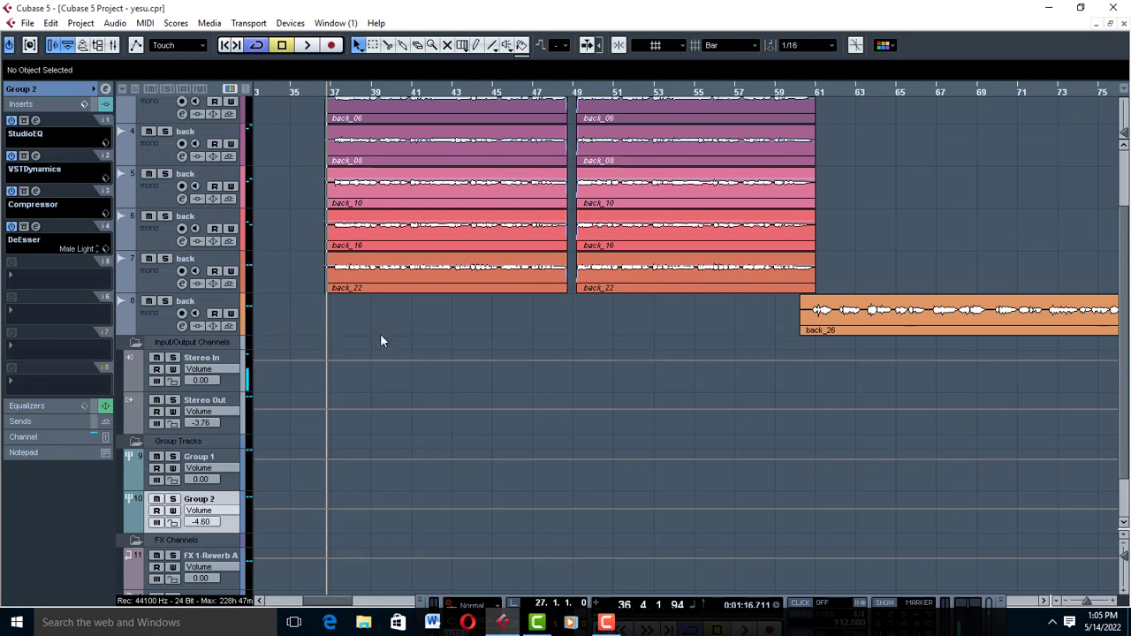
# Add the DeNoiser restoration effect to Group 2's eighth insert slot with the Medium preset
pyautogui.scroll(3, 384, 340)
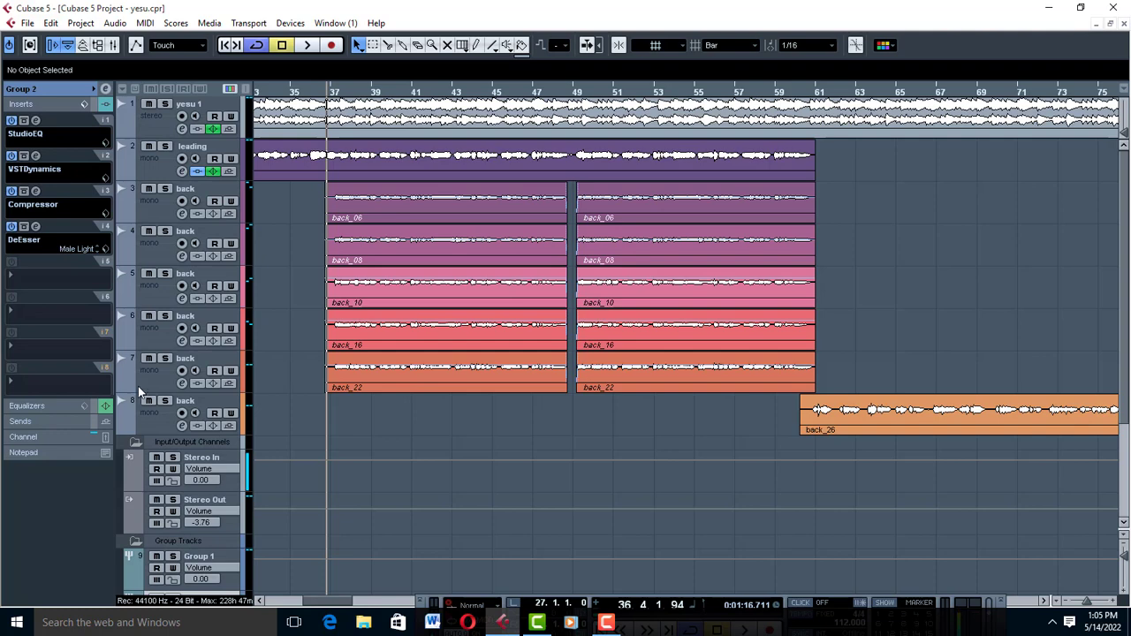
pyautogui.click(28, 392)
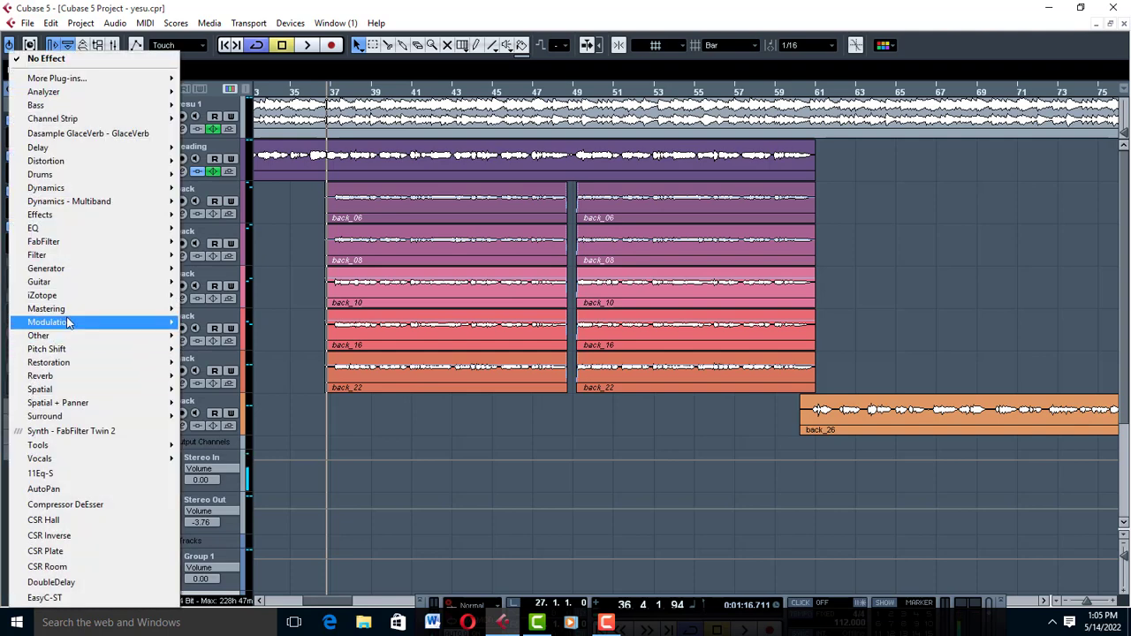
pyautogui.moveTo(74, 367)
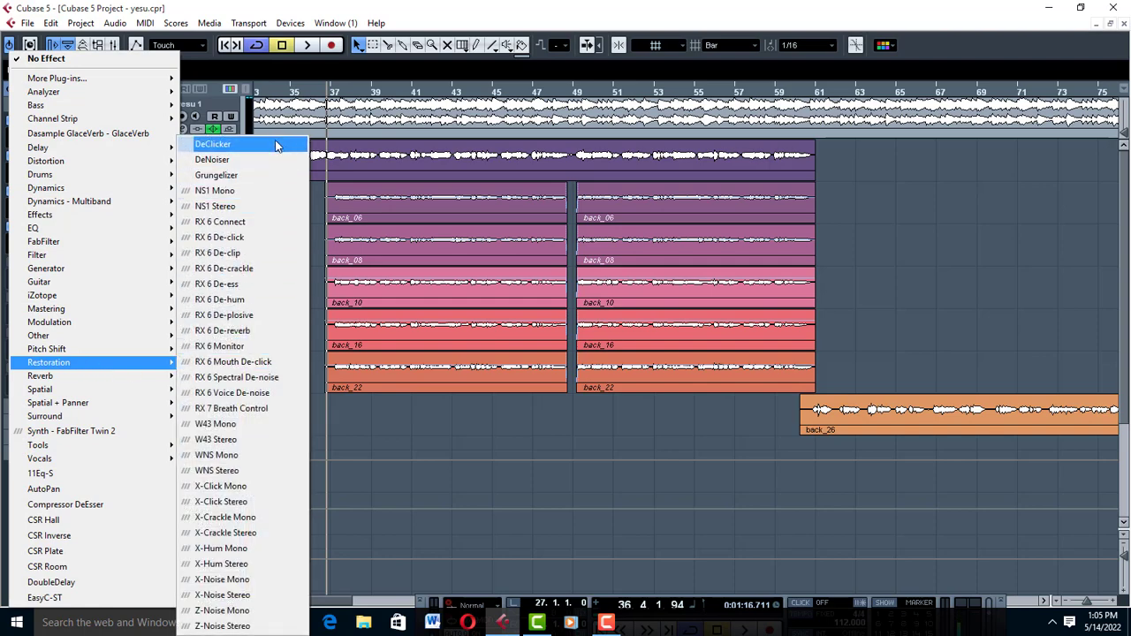
pyautogui.click(228, 161)
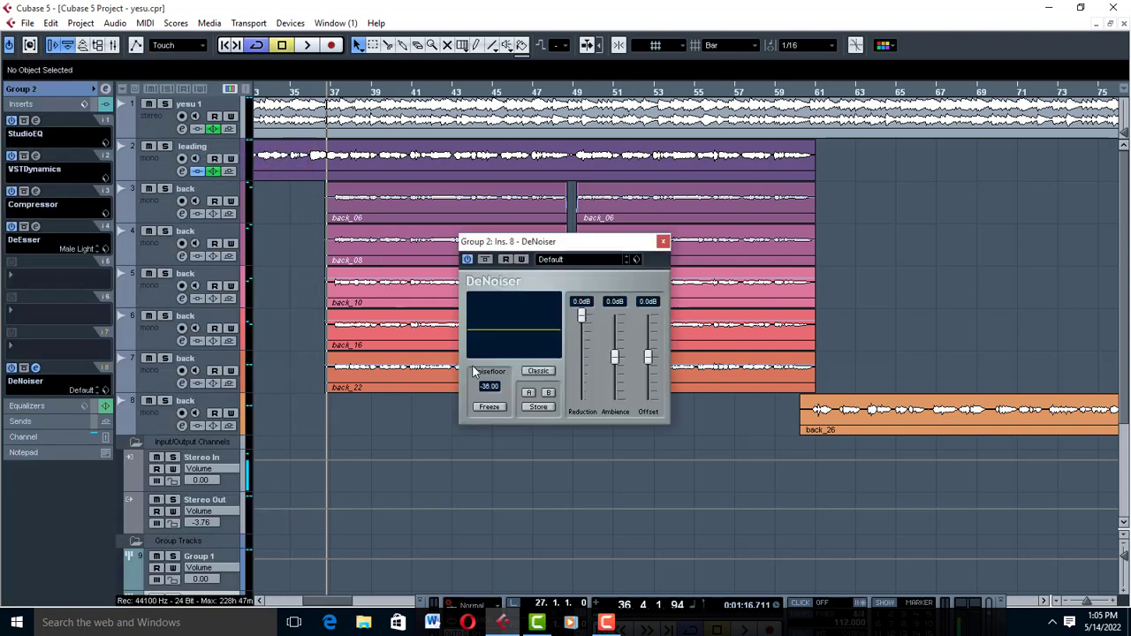
pyautogui.click(566, 260)
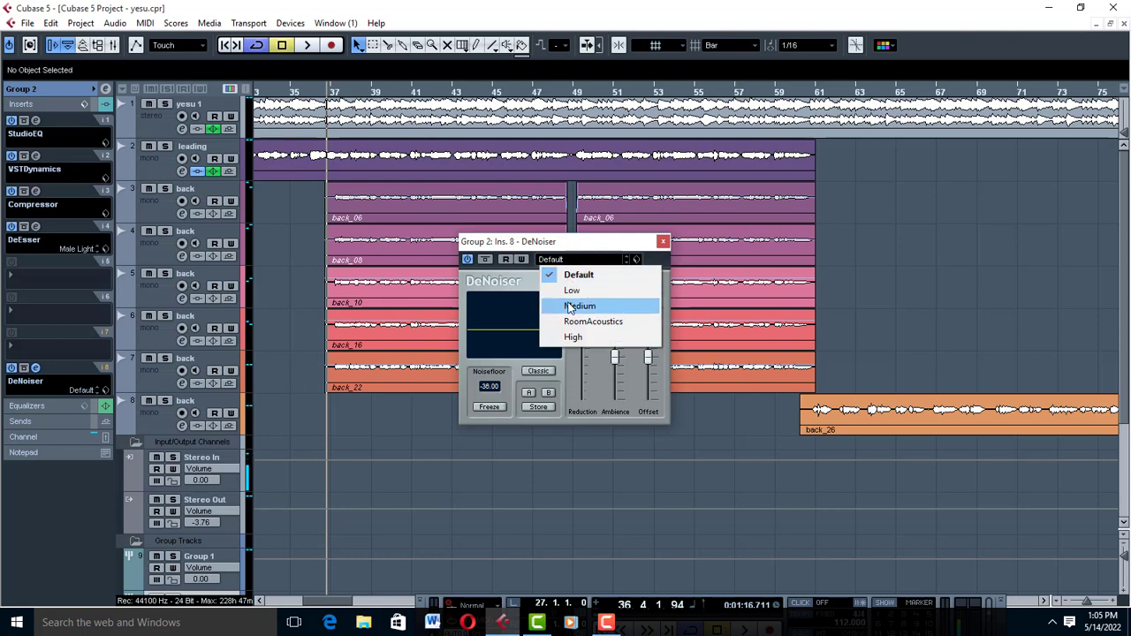
pyautogui.click(575, 305)
pyautogui.click(663, 242)
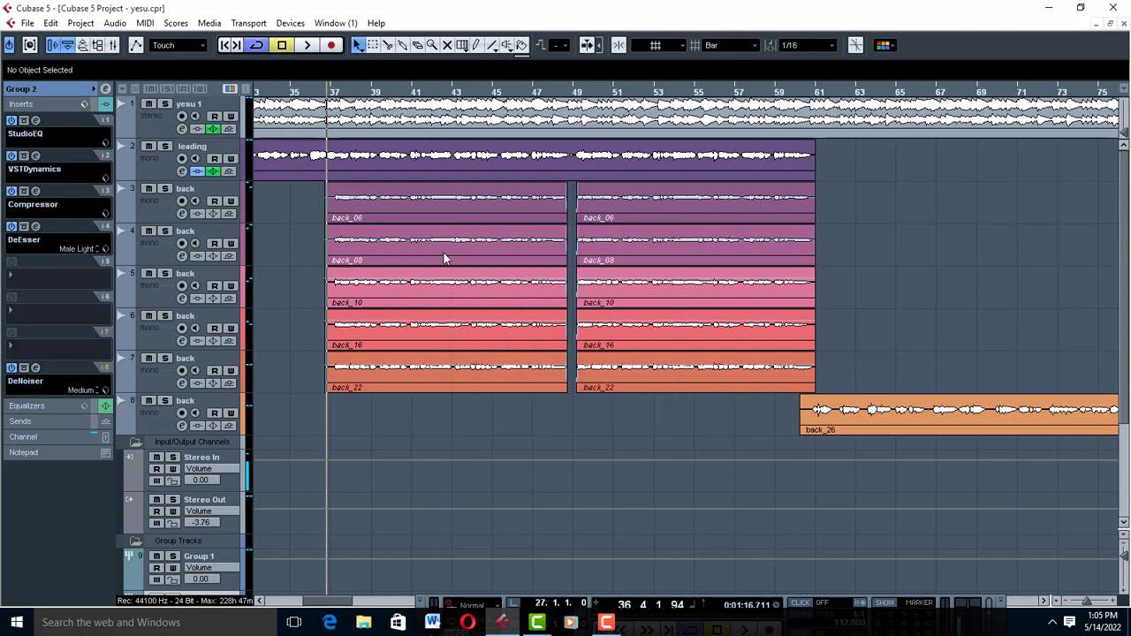
# During playback, set Group 2's channel EQ bands to -19.2 at 101 Hz, -9.4 at 169 Hz, 6.4 at 6928 Hz and 7.2 at 9587 Hz
pyautogui.press('space')
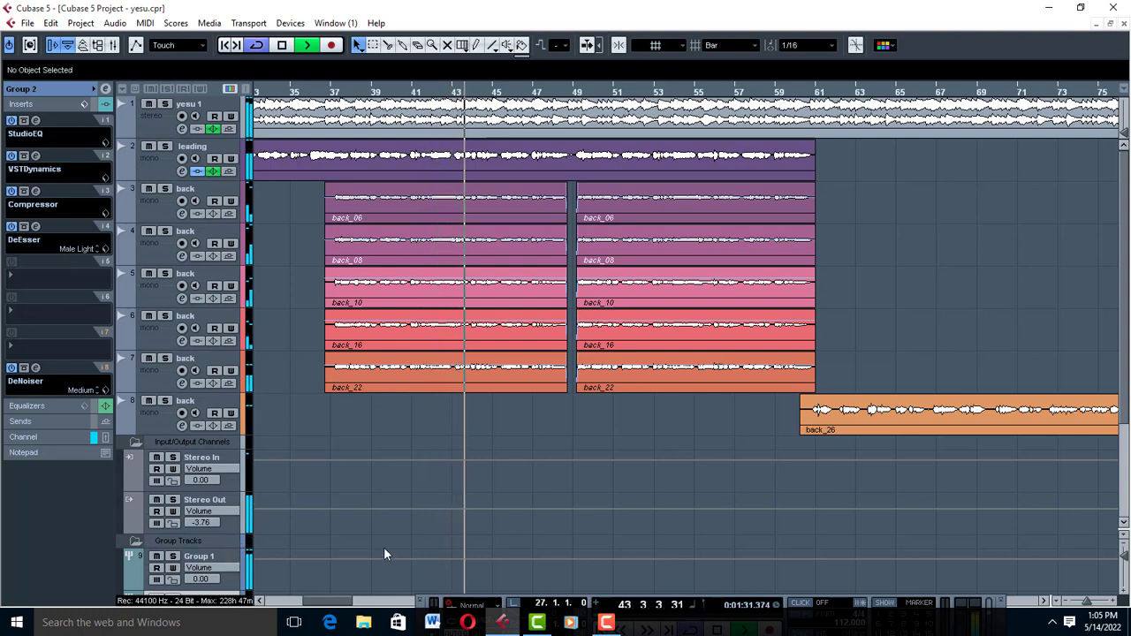
pyautogui.scroll(-4, 384, 547)
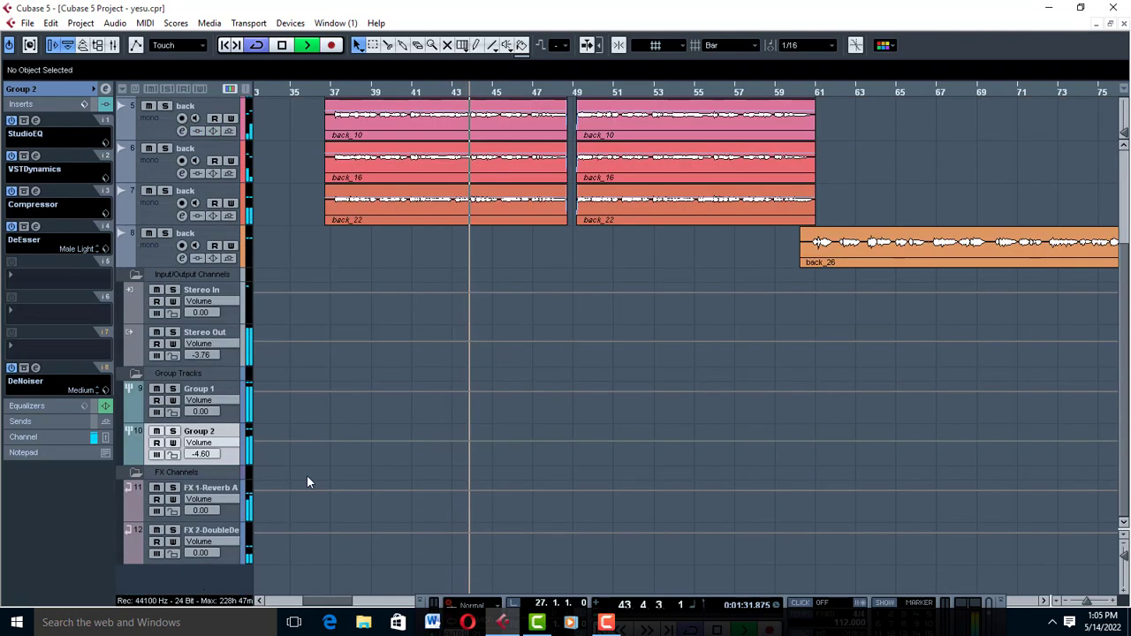
pyautogui.click(105, 91)
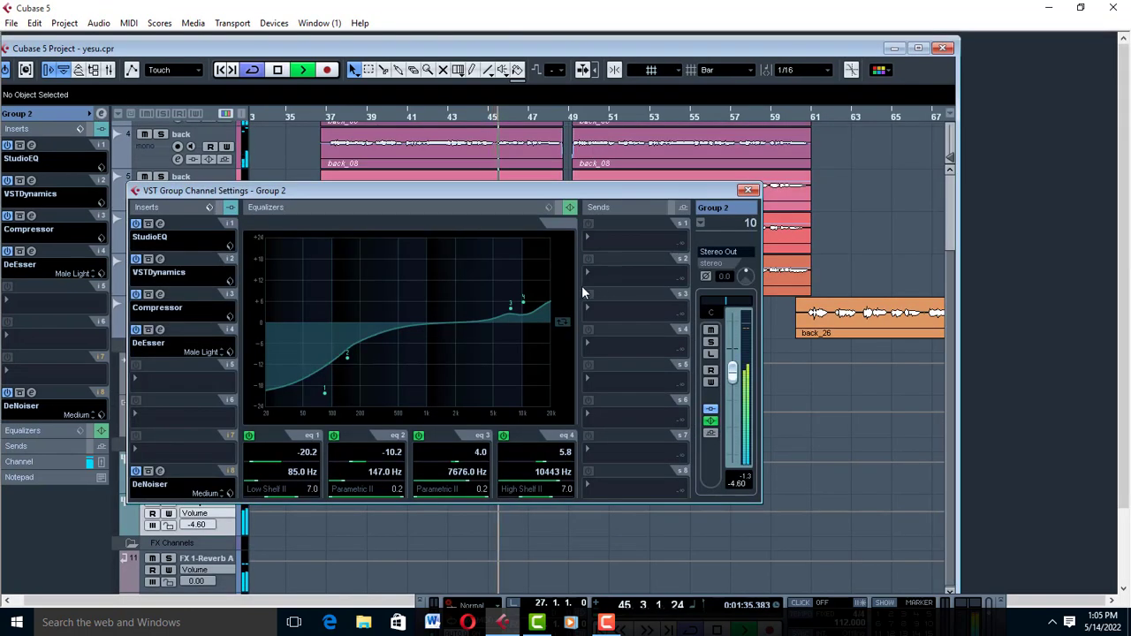
pyautogui.moveTo(513, 305)
pyautogui.mouseDown()
pyautogui.moveTo(504, 294)
pyautogui.moveTo(517, 298)
pyautogui.mouseUp()
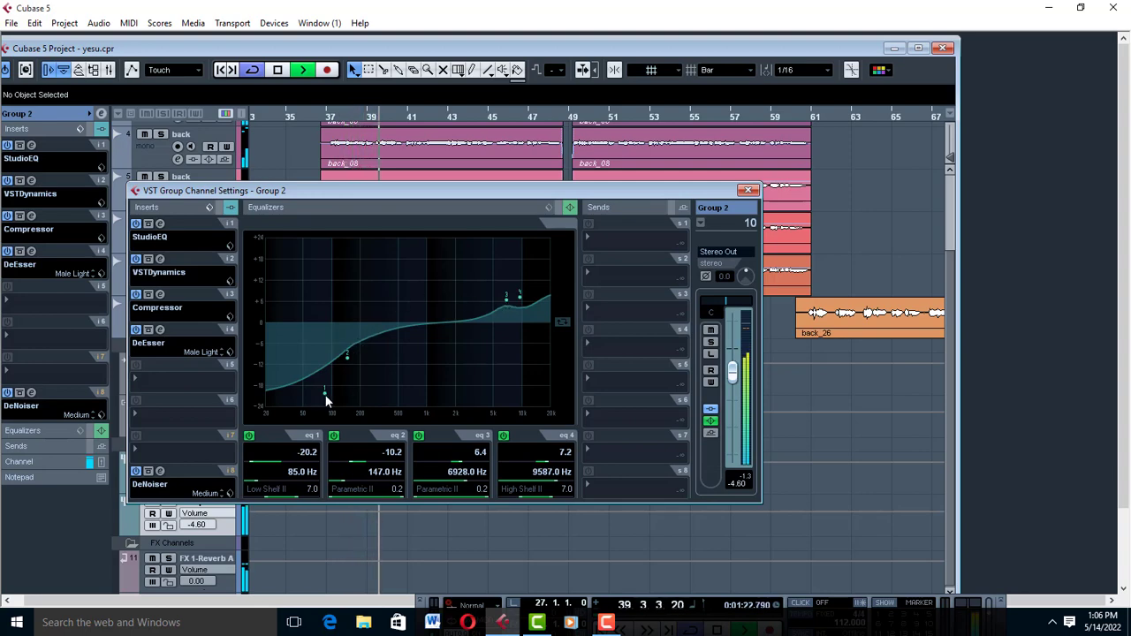
pyautogui.moveTo(327, 397); pyautogui.dragTo(354, 359)
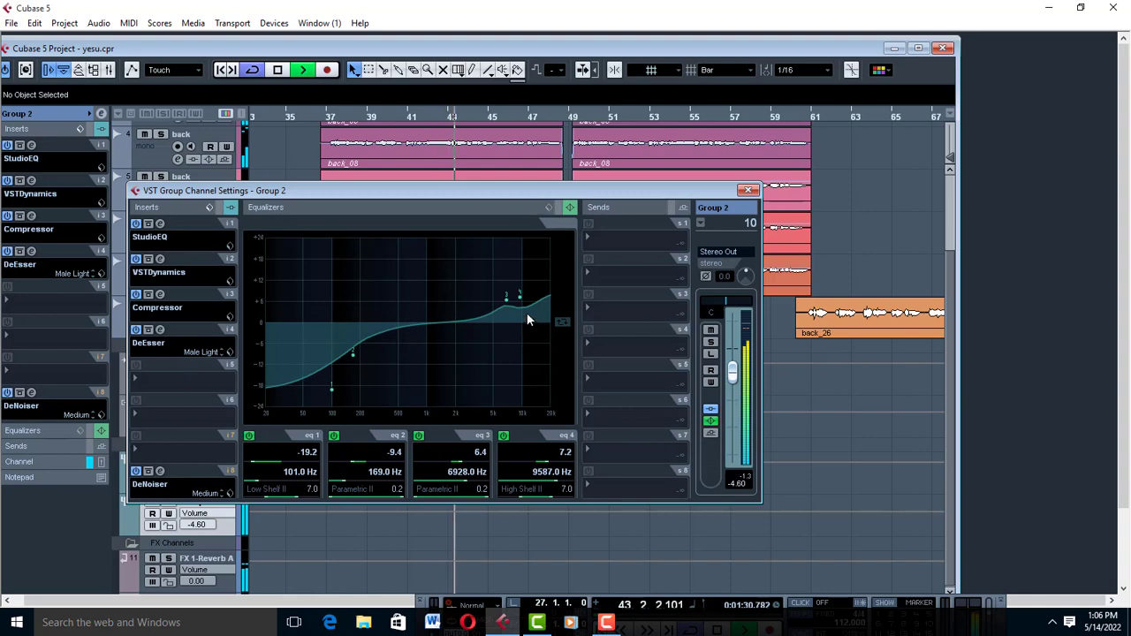
pyautogui.click(748, 190)
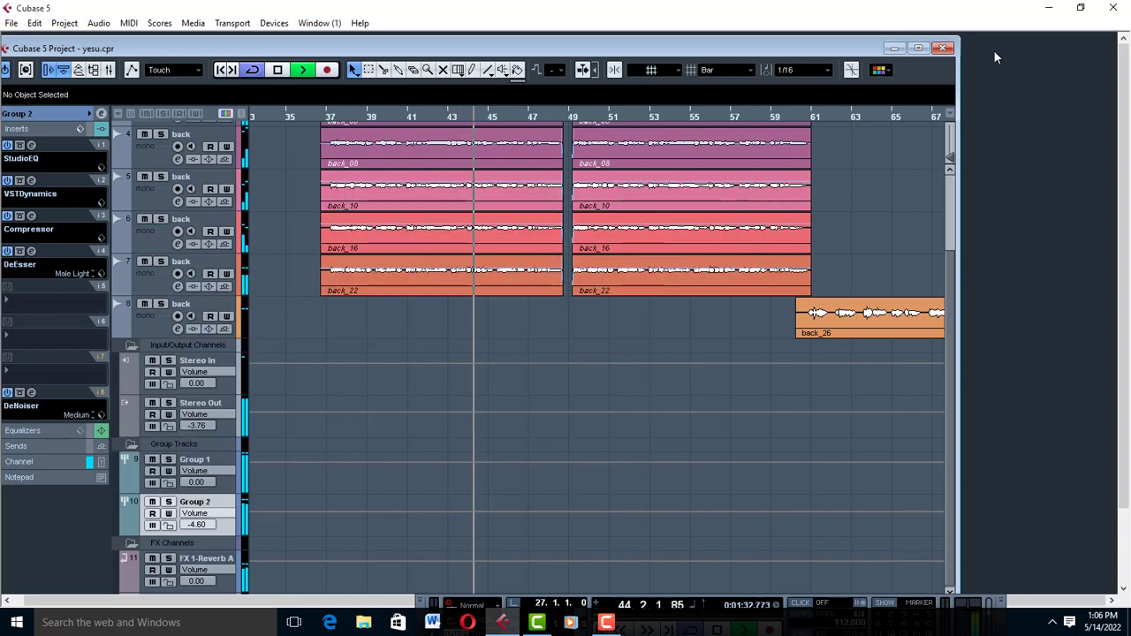
pyautogui.click(919, 47)
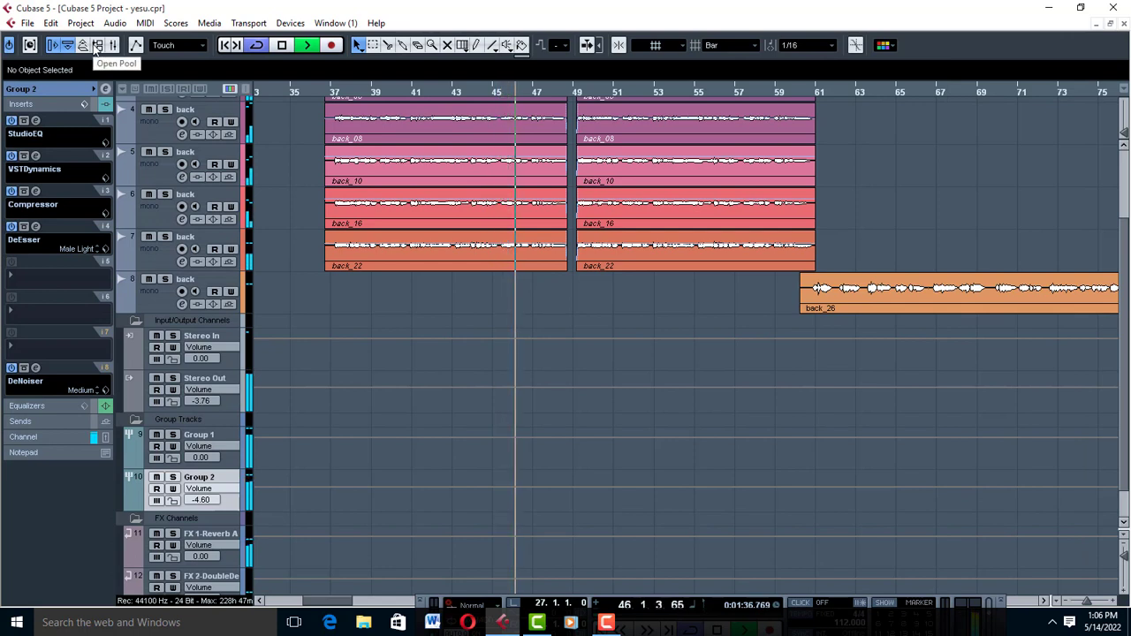
pyautogui.press('space')
# Route Group 2's first send slot to the FX 1-Reverb A channel
pyautogui.scroll(-1, 411, 367)
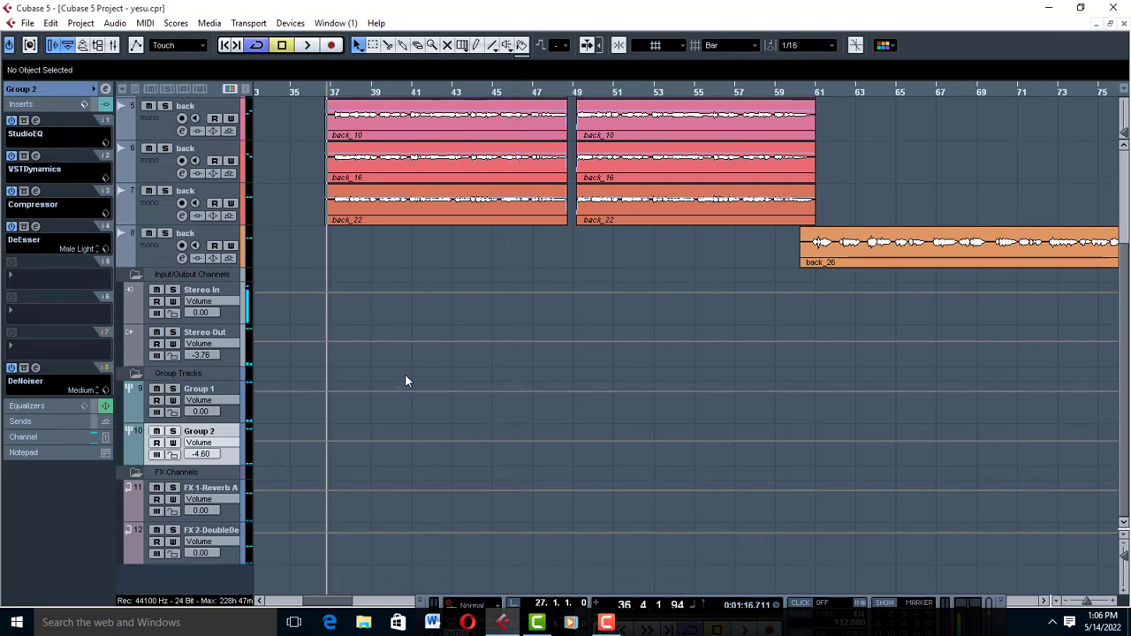
pyautogui.click(233, 513)
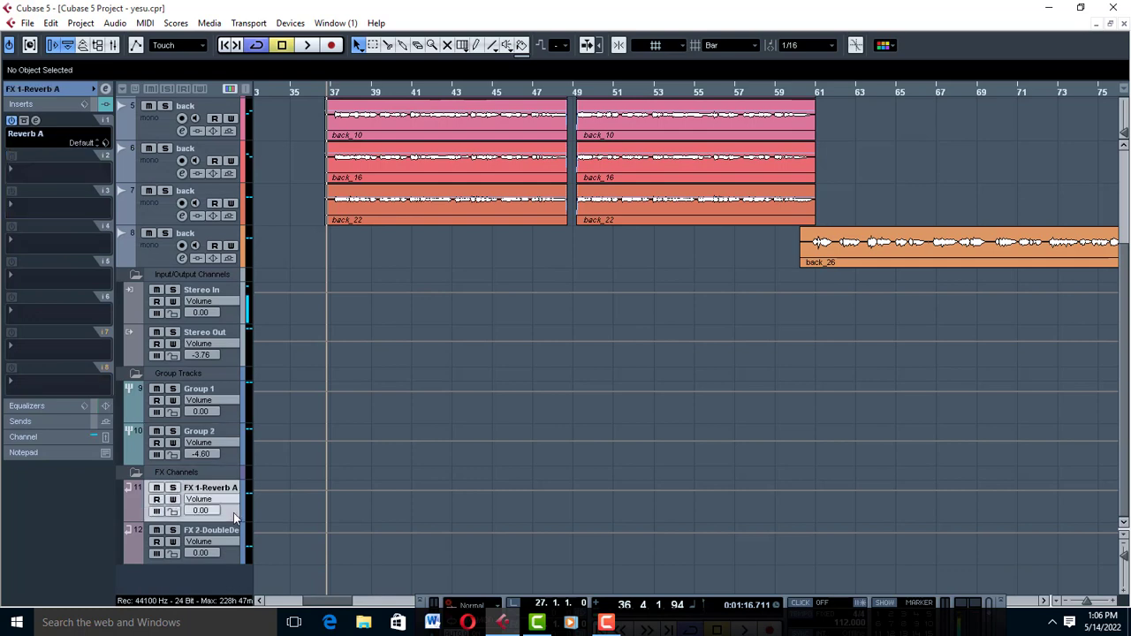
pyautogui.click(227, 460)
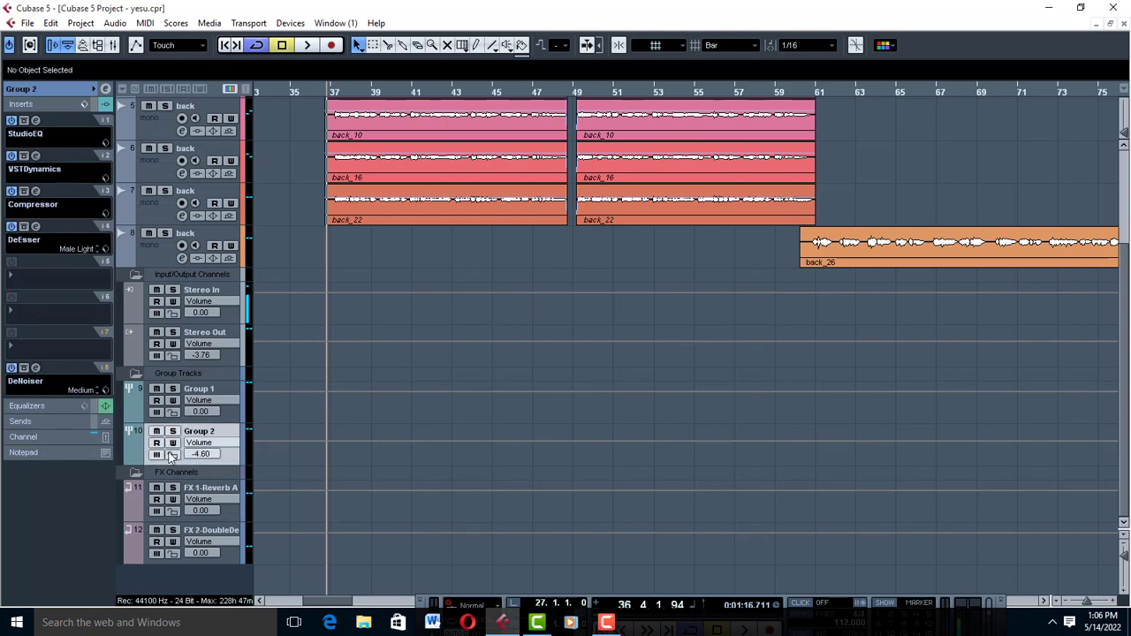
pyautogui.click(21, 422)
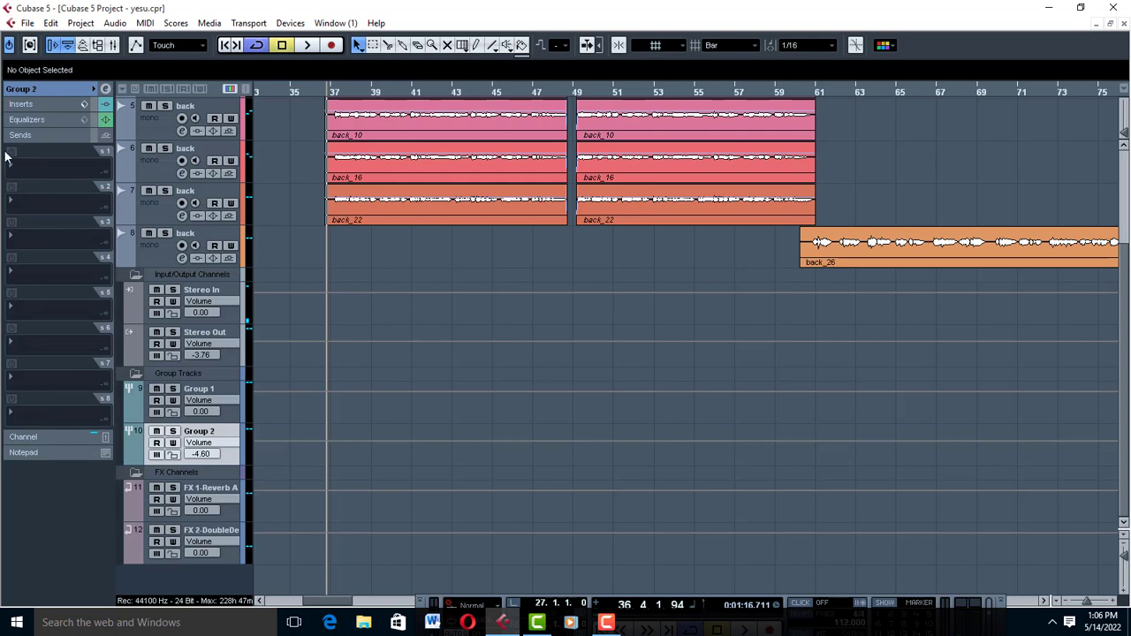
pyautogui.click(48, 171)
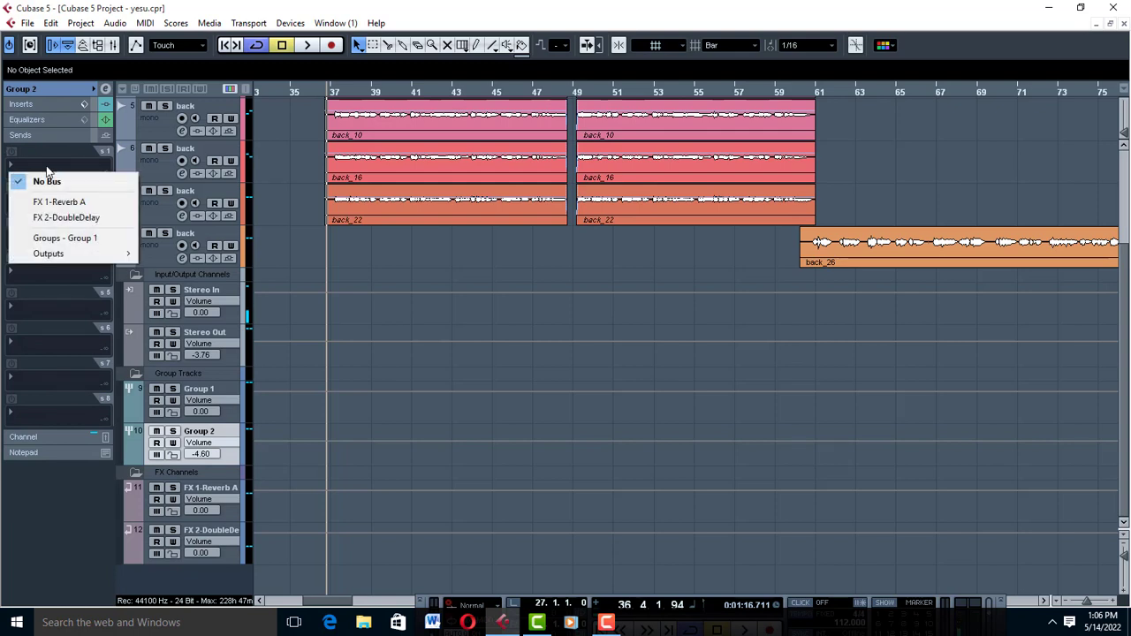
pyautogui.click(53, 203)
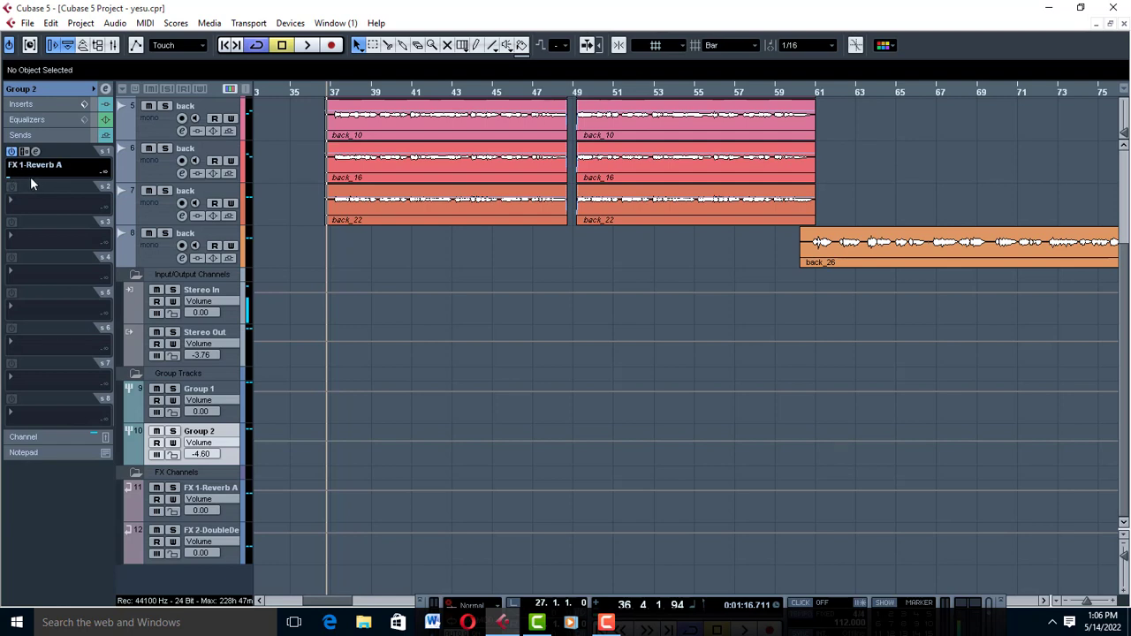
# Set Group 2's send level to FX 1-Reverb A to -18.87 dB while listening to the backing vocals
pyautogui.moveTo(30, 177); pyautogui.dragTo(51, 178)
pyautogui.scroll(-3, 54, 179)
pyautogui.press('space')
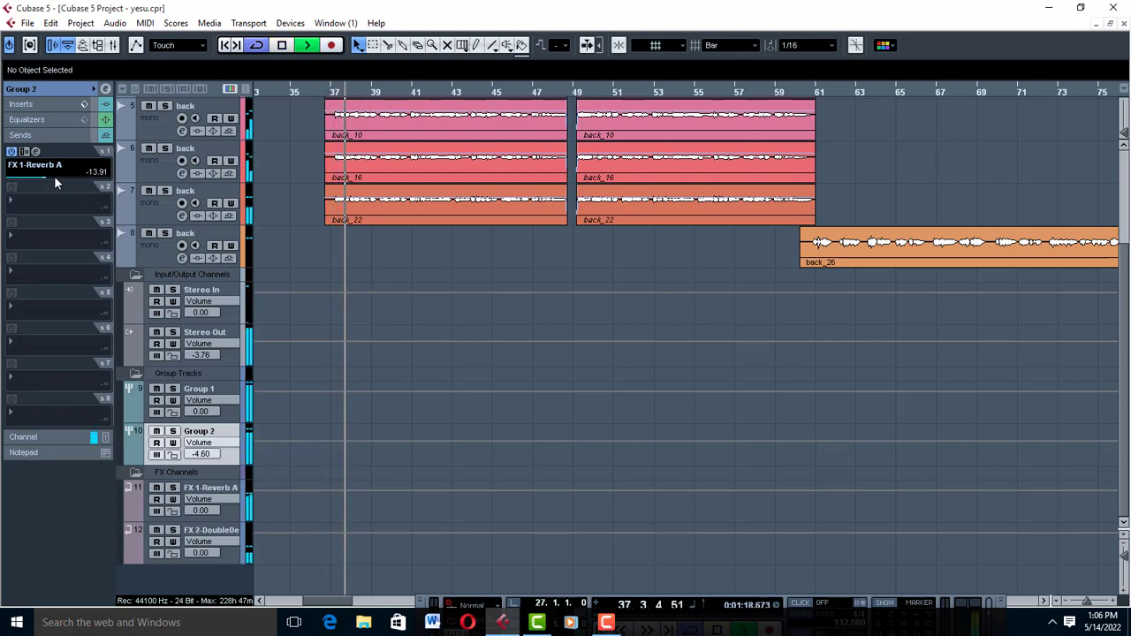
pyautogui.scroll(-1, 54, 182)
pyautogui.scroll(-1, 53, 182)
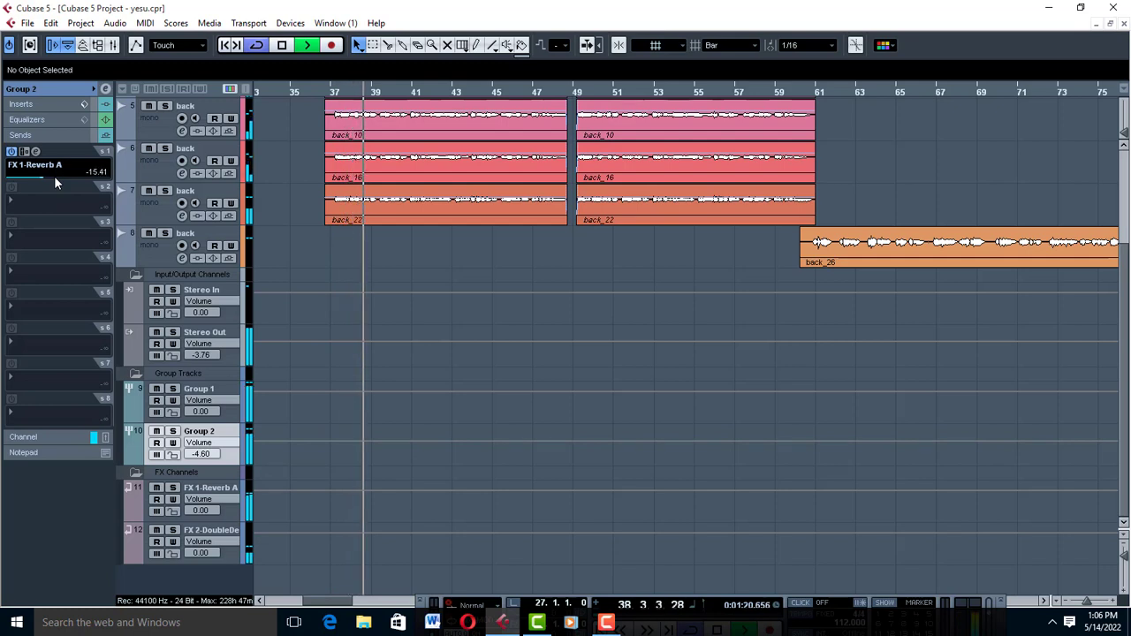
pyautogui.scroll(-1, 54, 182)
pyautogui.scroll(-2, 53, 179)
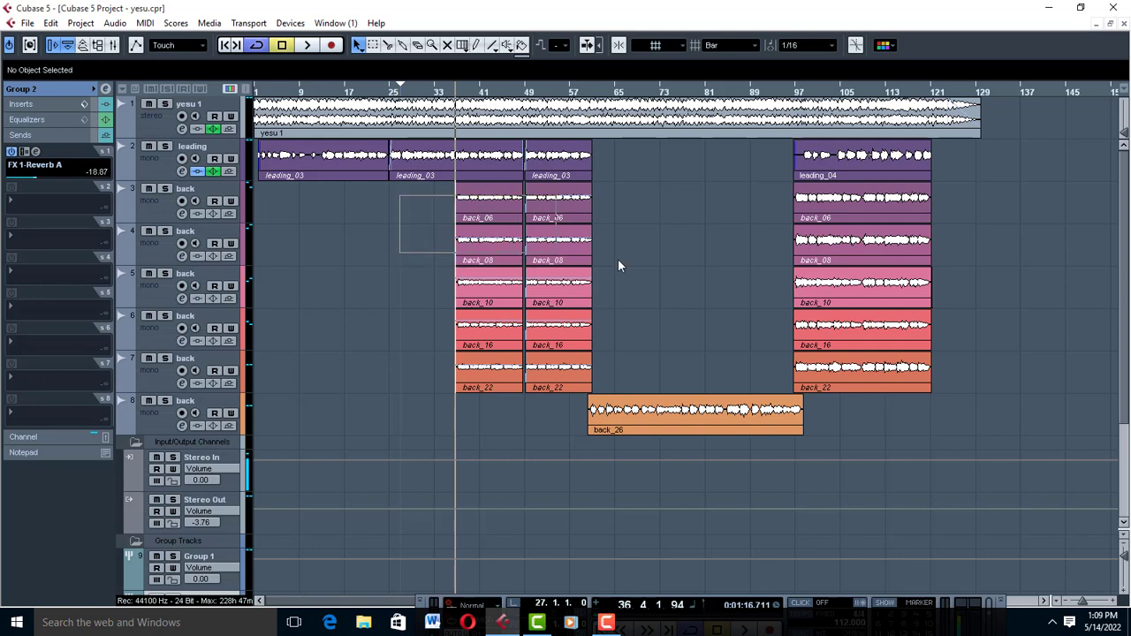
# Check the volume of the earlier back_06 and back_08 events and set their last events near bar 97 to -5 dB
pyautogui.moveTo(619, 264); pyautogui.dragTo(631, 267)
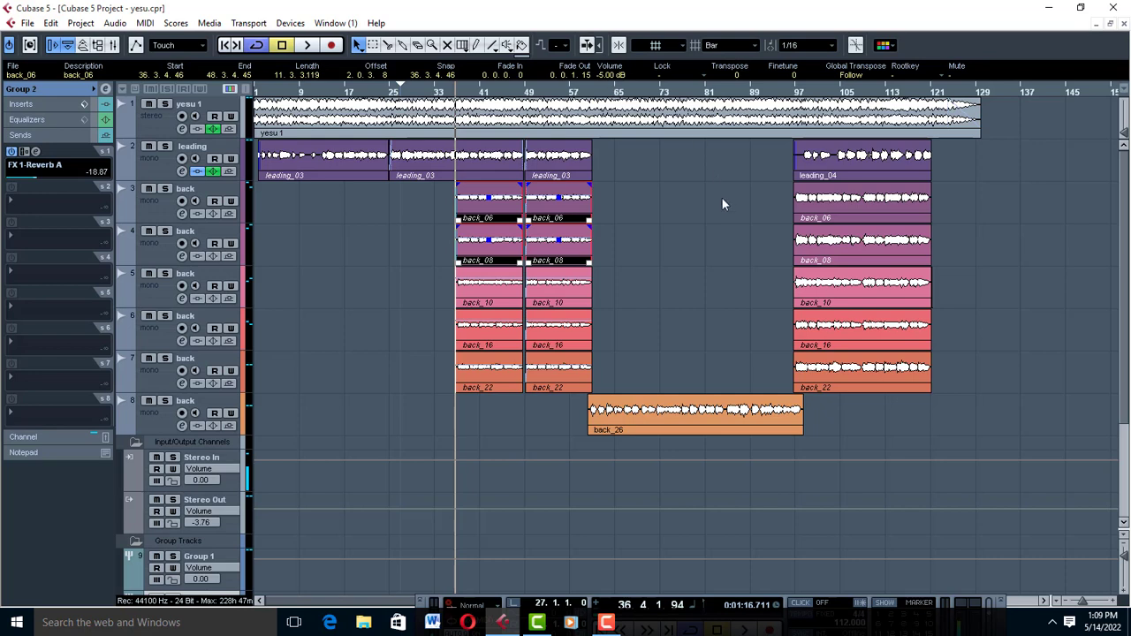
pyautogui.moveTo(758, 190); pyautogui.dragTo(882, 281)
pyautogui.moveTo(977, 252); pyautogui.dragTo(977, 252)
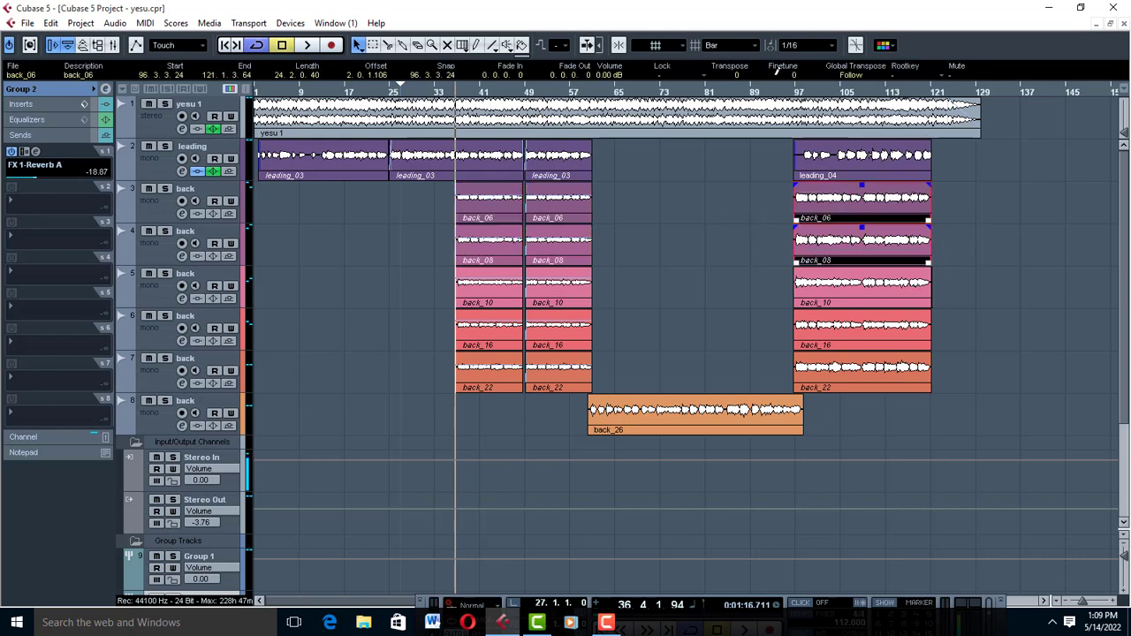
pyautogui.scroll(-5, 618, 78)
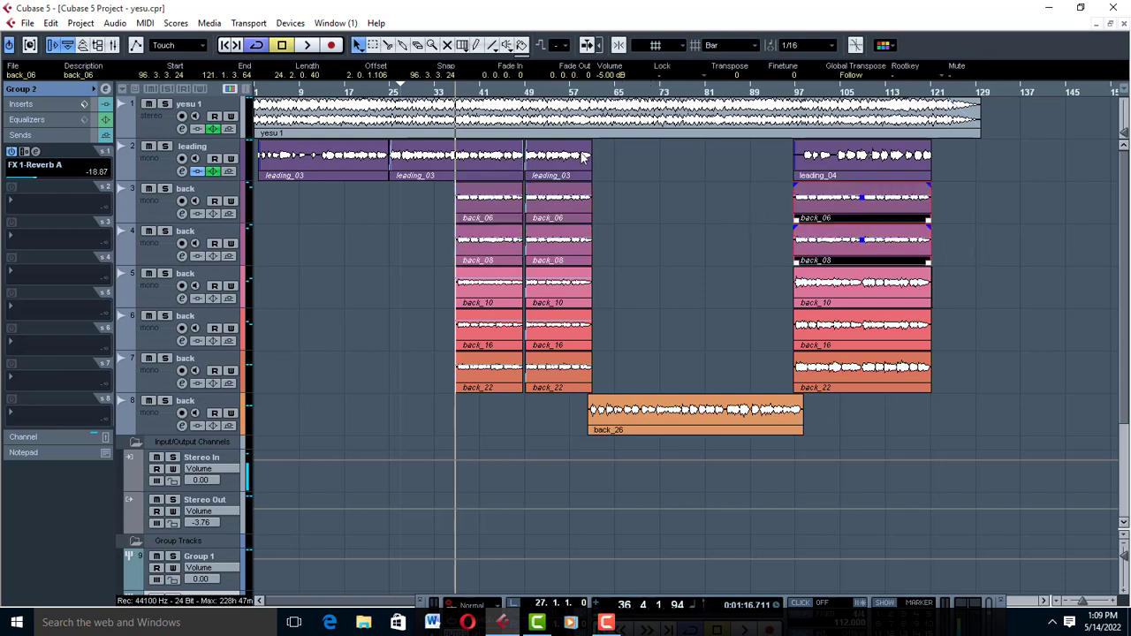
# Check the volume of the earlier back_10 and back_16 events and lower their last events near bar 97 to -3 dB
pyautogui.click(369, 284)
pyautogui.moveTo(429, 310); pyautogui.dragTo(651, 298)
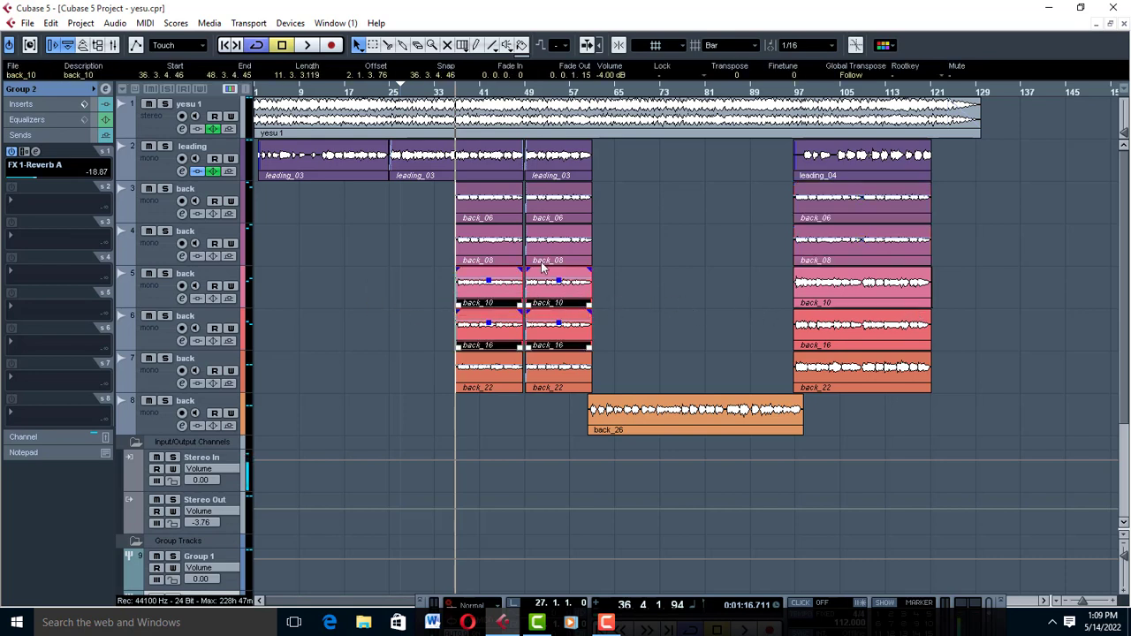
pyautogui.moveTo(721, 299); pyautogui.dragTo(941, 325)
pyautogui.scroll(-3, 610, 75)
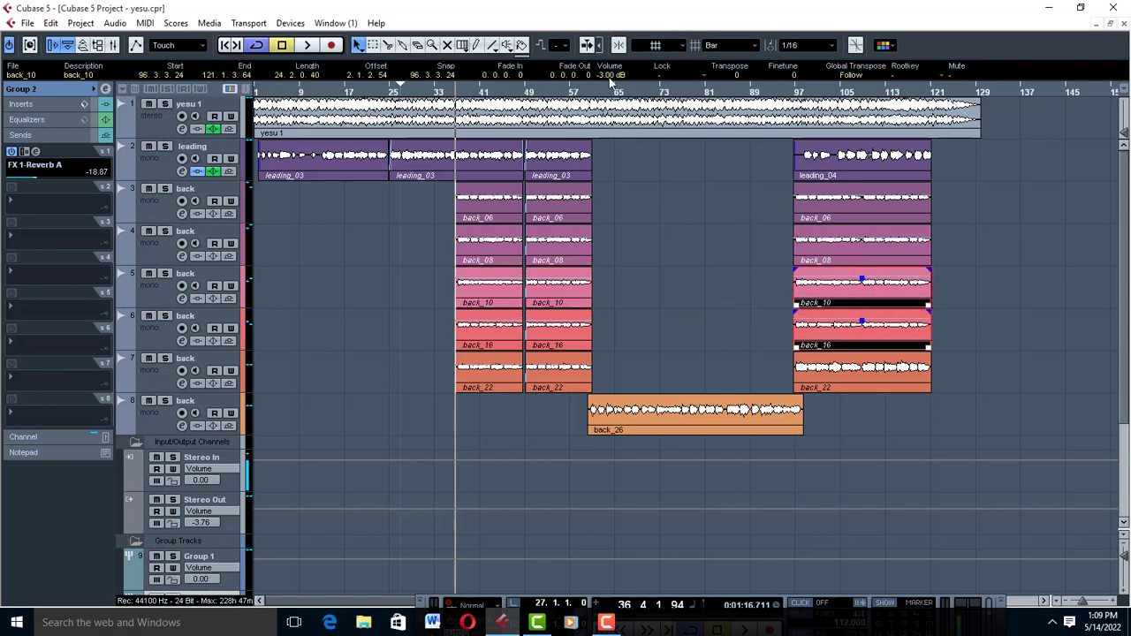
# Check the earlier back_22 event's volume, set the last back_22 event near bar 97 to -5 dB and clear the selection
pyautogui.click(562, 388)
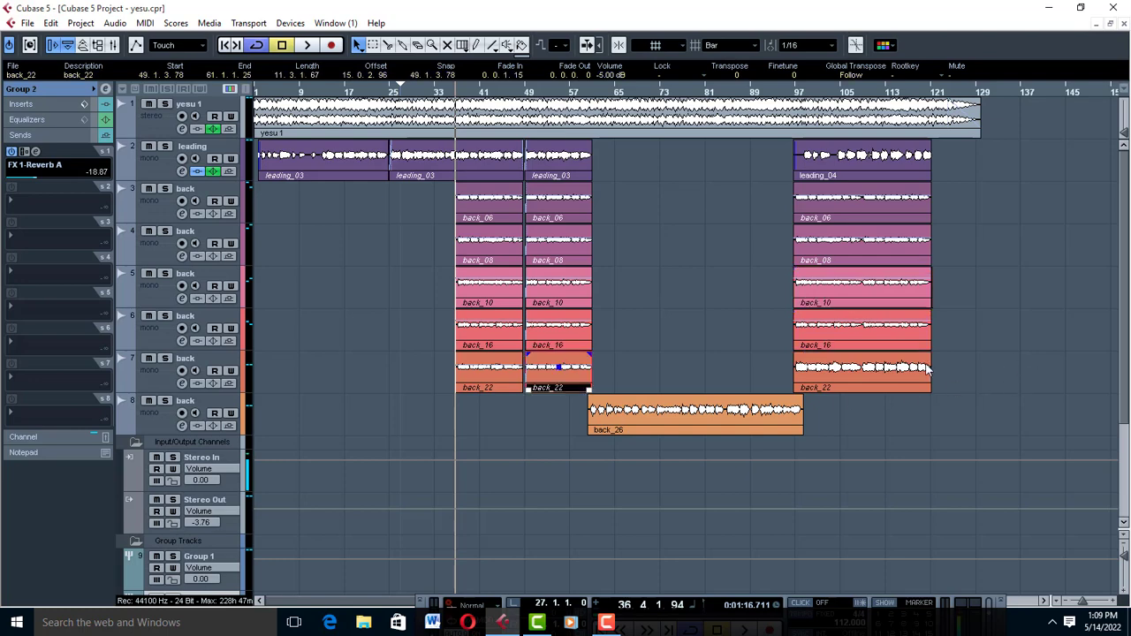
pyautogui.doubleClick(895, 367)
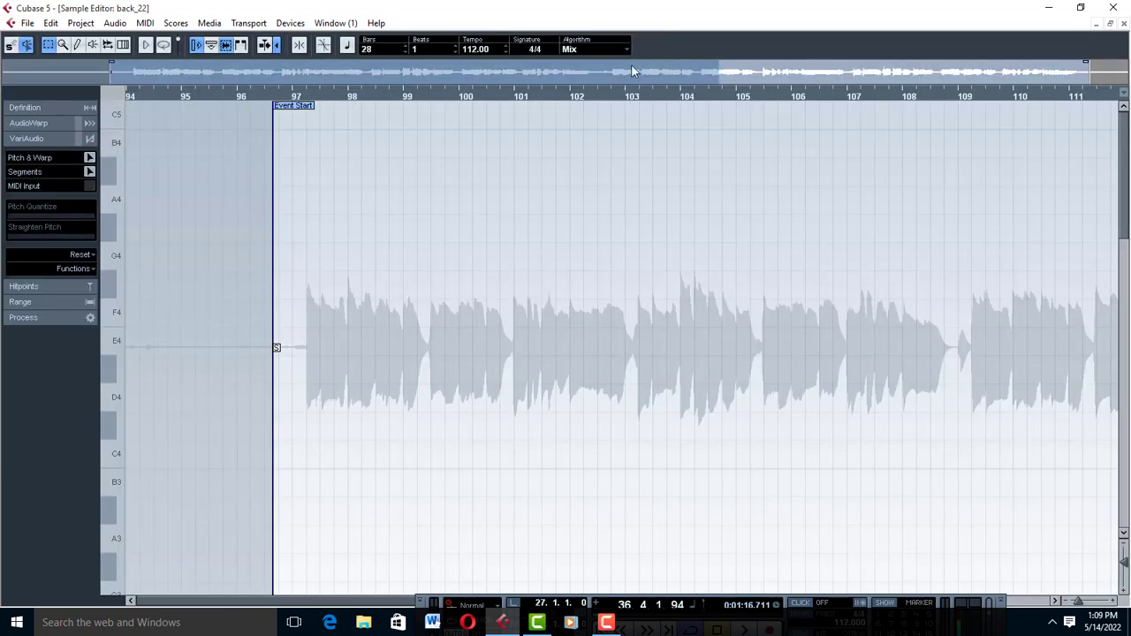
pyautogui.press('Return')
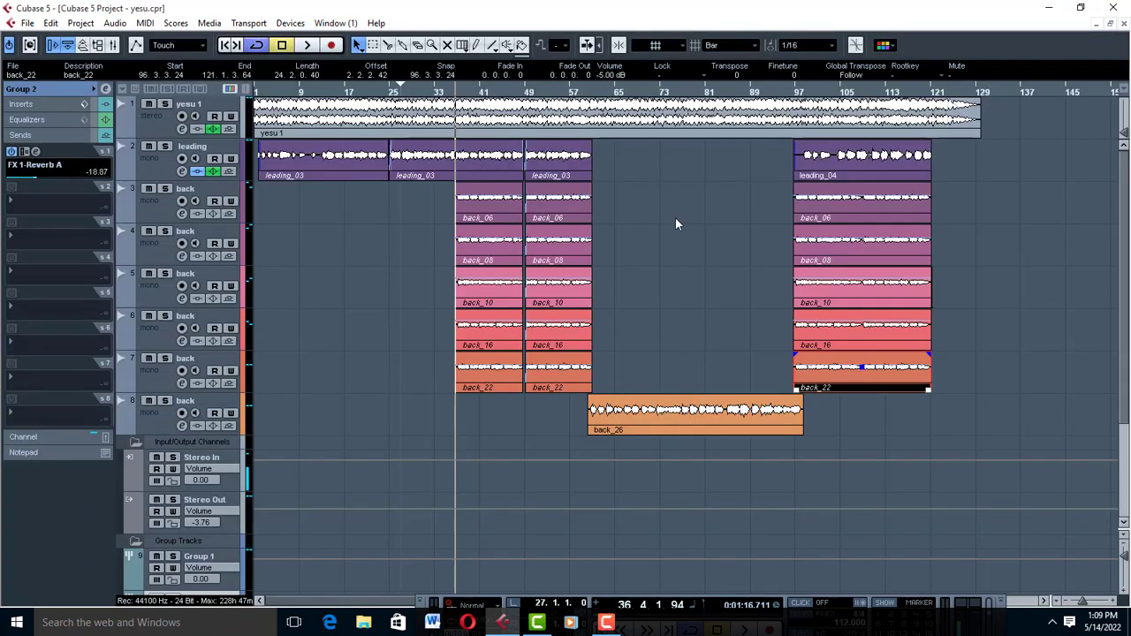
pyautogui.click(731, 303)
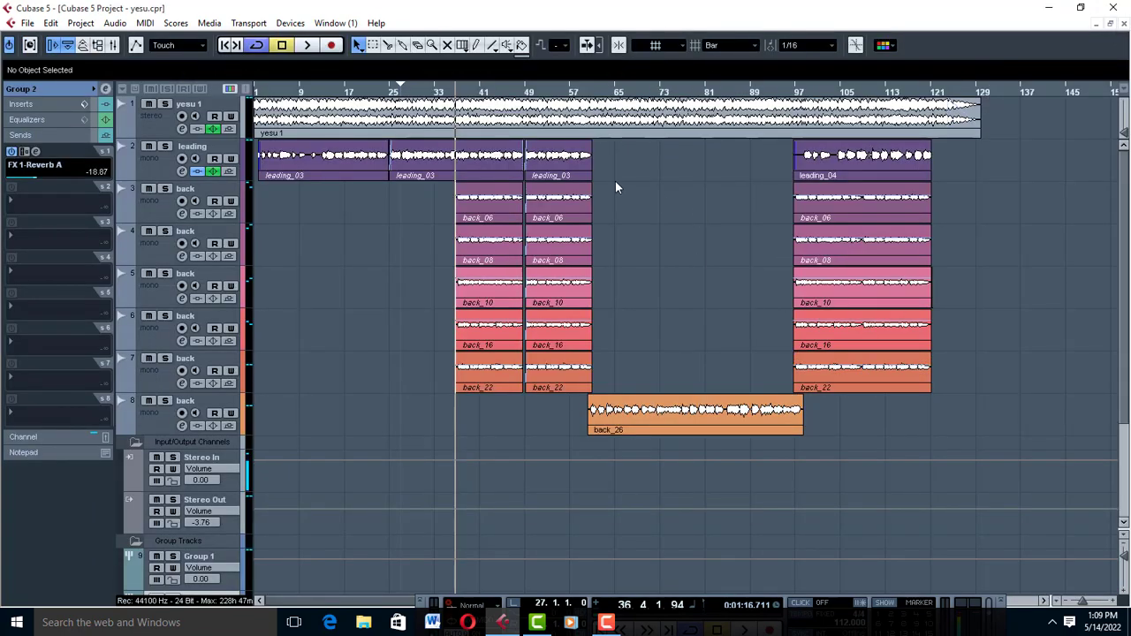
# Play the mix through the backing vocals and from about bar 61, stop, and return the playback position to about bar 37
pyautogui.press('space')
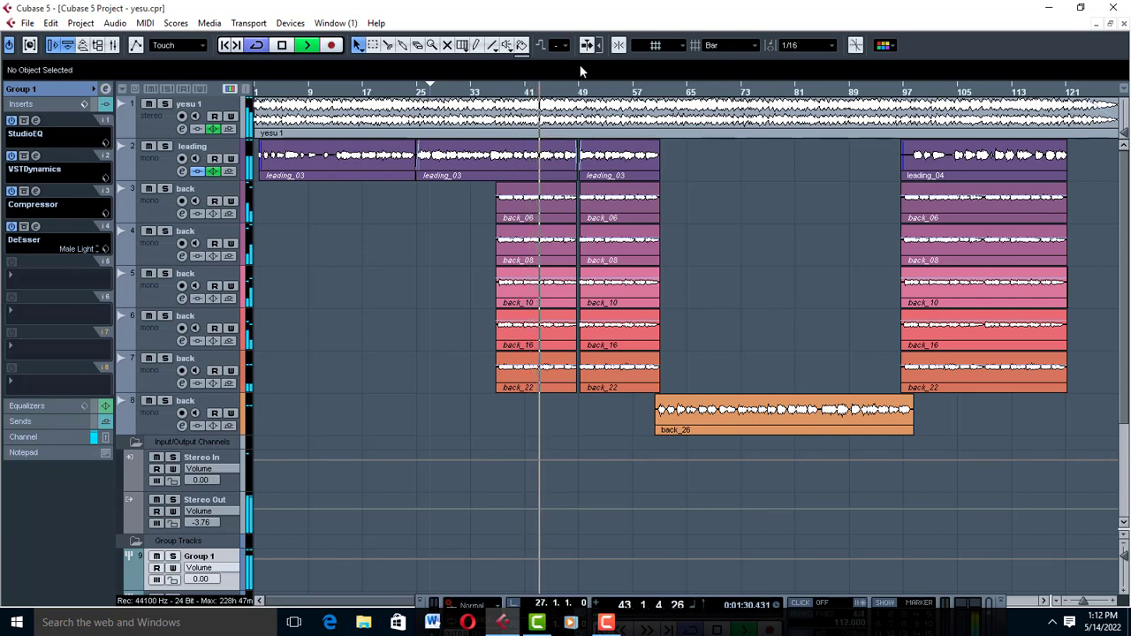
pyautogui.click(659, 92)
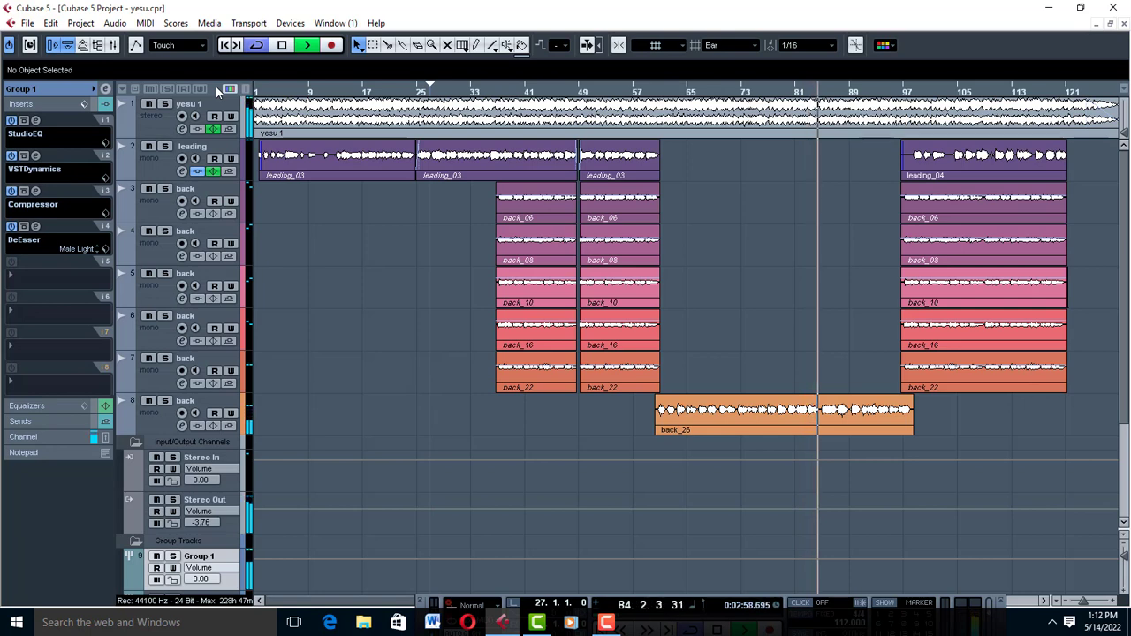
pyautogui.press('space')
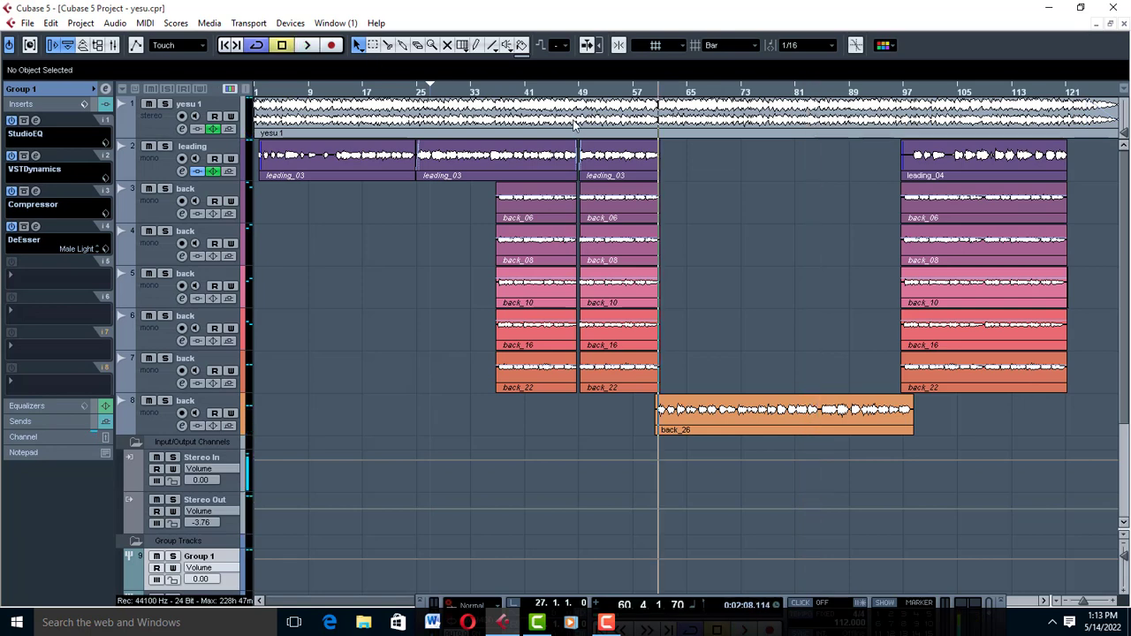
pyautogui.click(497, 93)
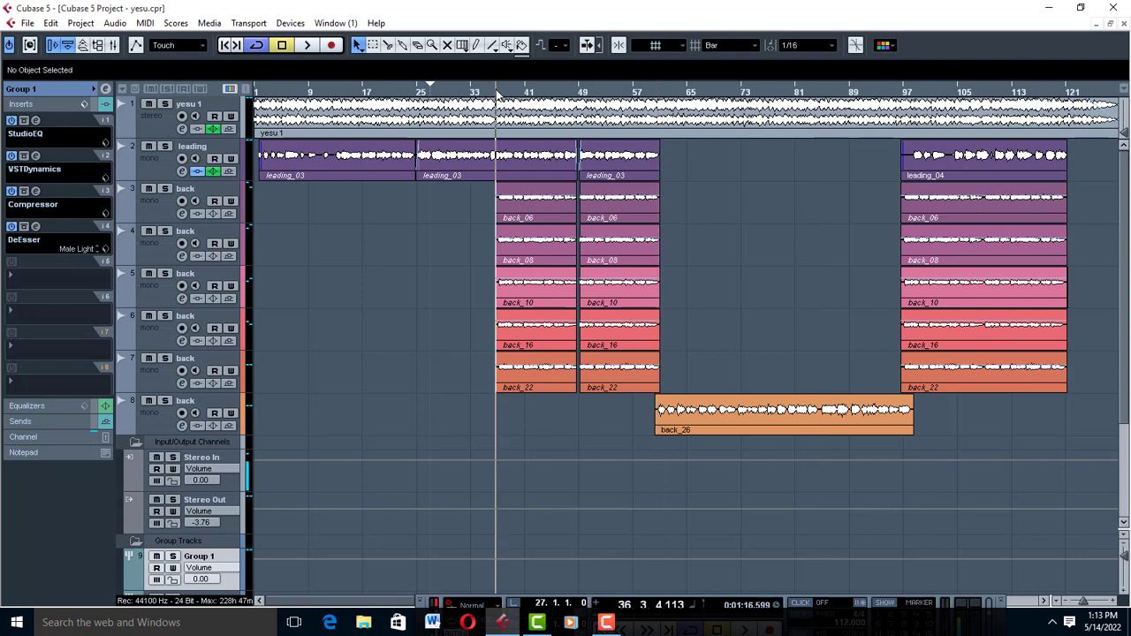